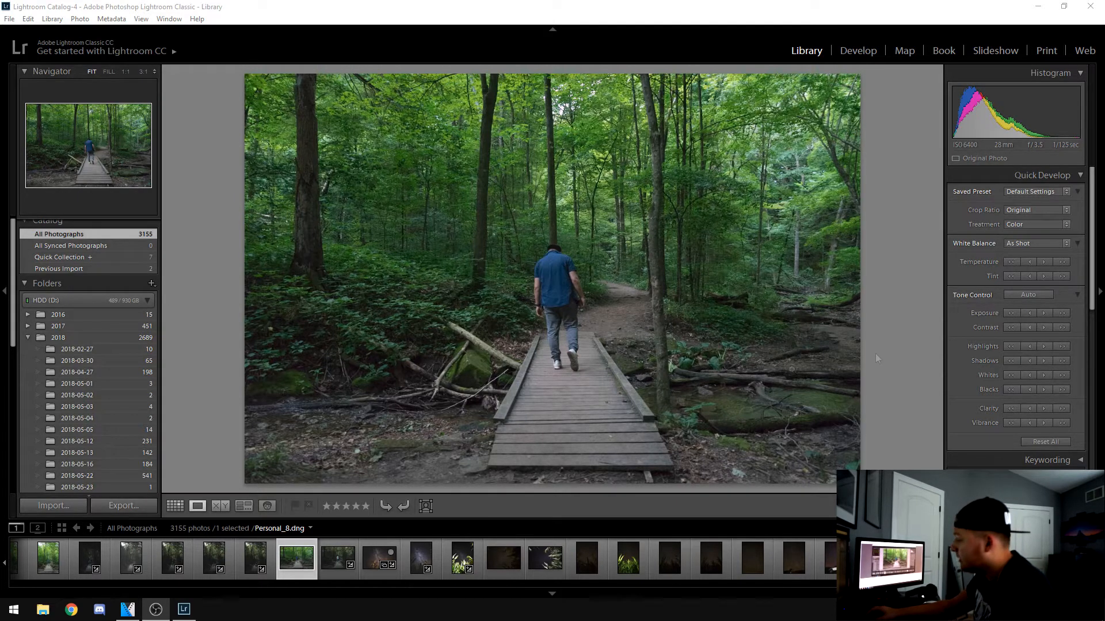
Step: Inspect the unedited photo of the man on the forest bridge at 1:1 zoom, covering the fallen logs and undergrowth
scroll(602, 561, down, 10)
scroll(603, 558, down, 8)
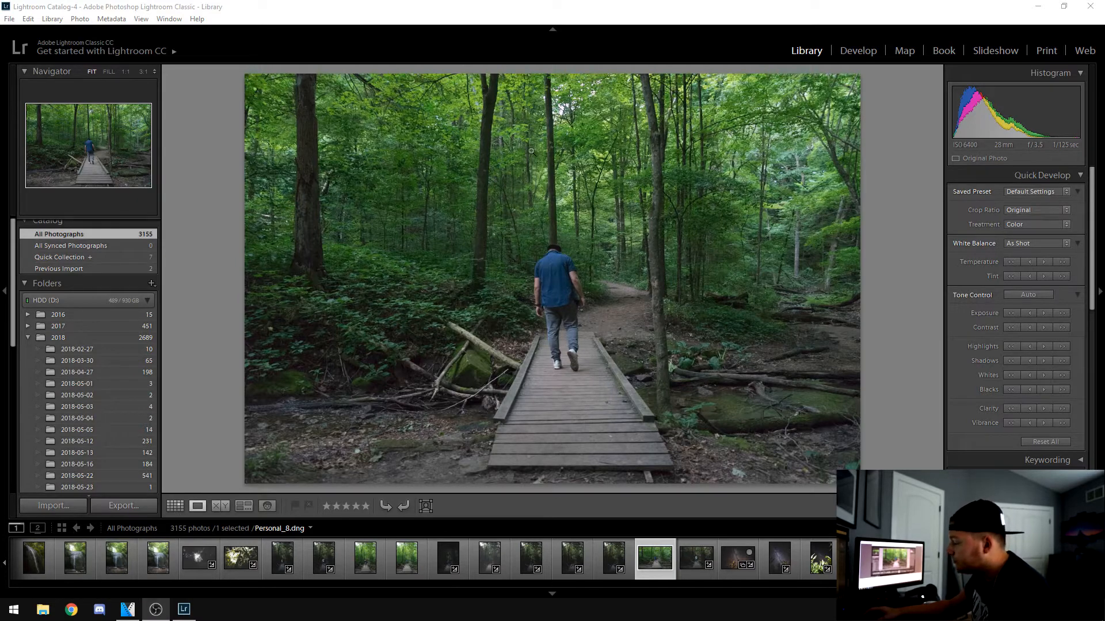
drag(407, 283, 523, 141)
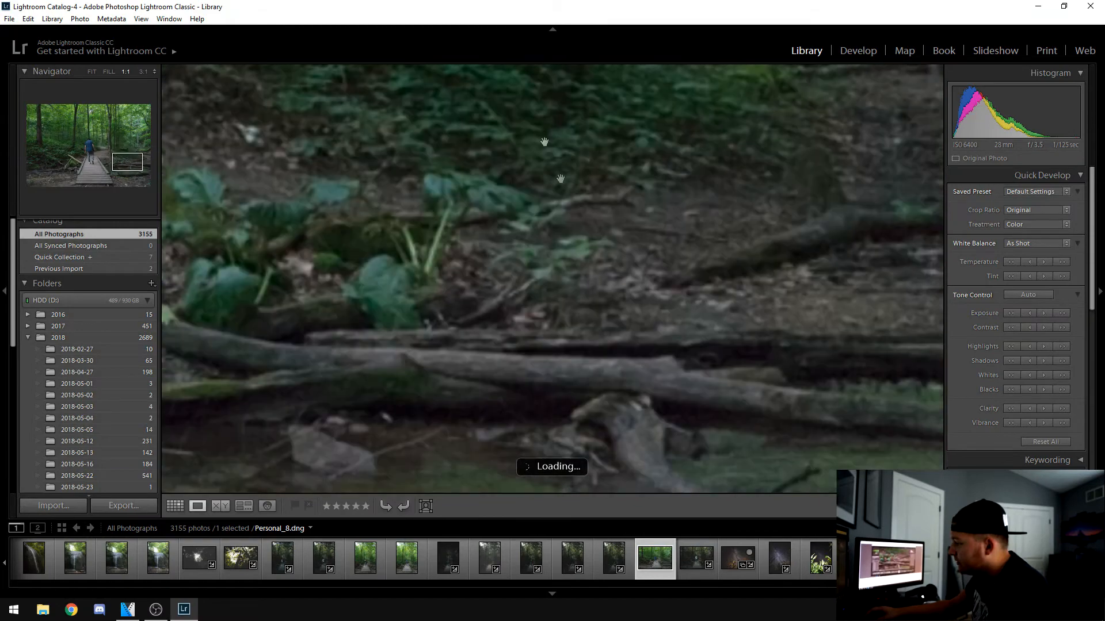
click(593, 262)
drag(713, 403, 537, 390)
drag(504, 240, 547, 343)
click(495, 176)
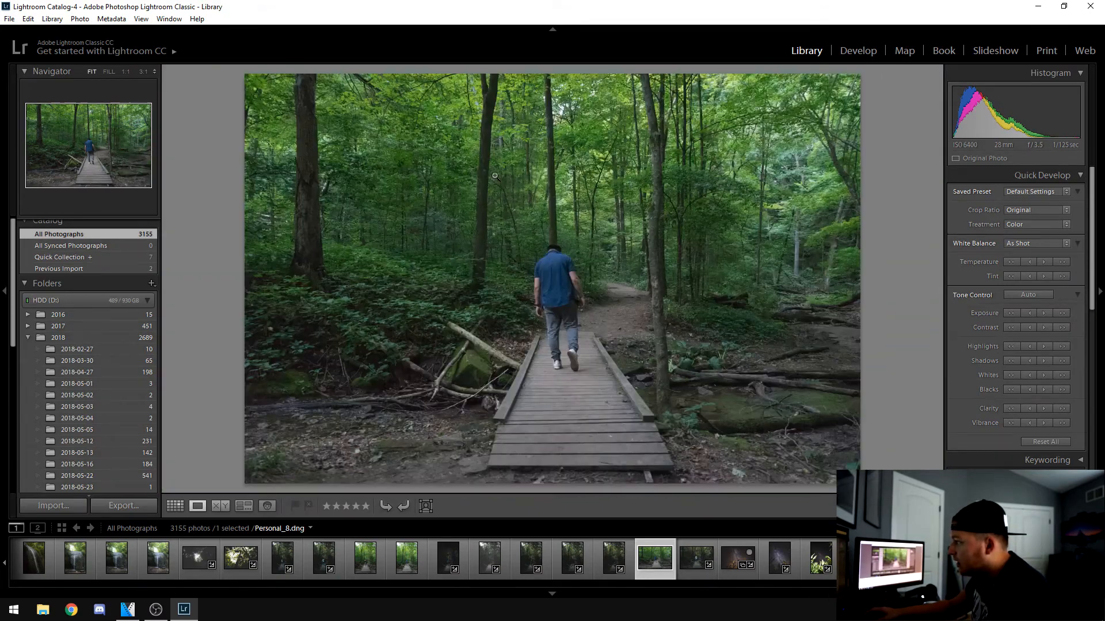
Step: Apply the Dark and Gloomy user preset to the forest bridge photo
click(1036, 192)
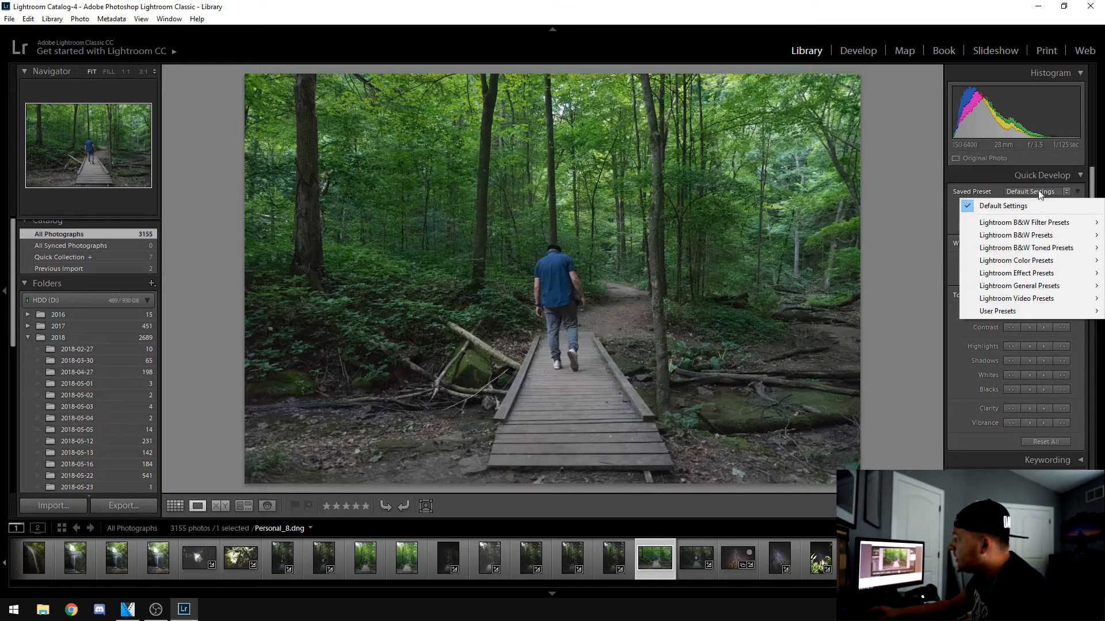
mouse_move(1003, 312)
click(876, 362)
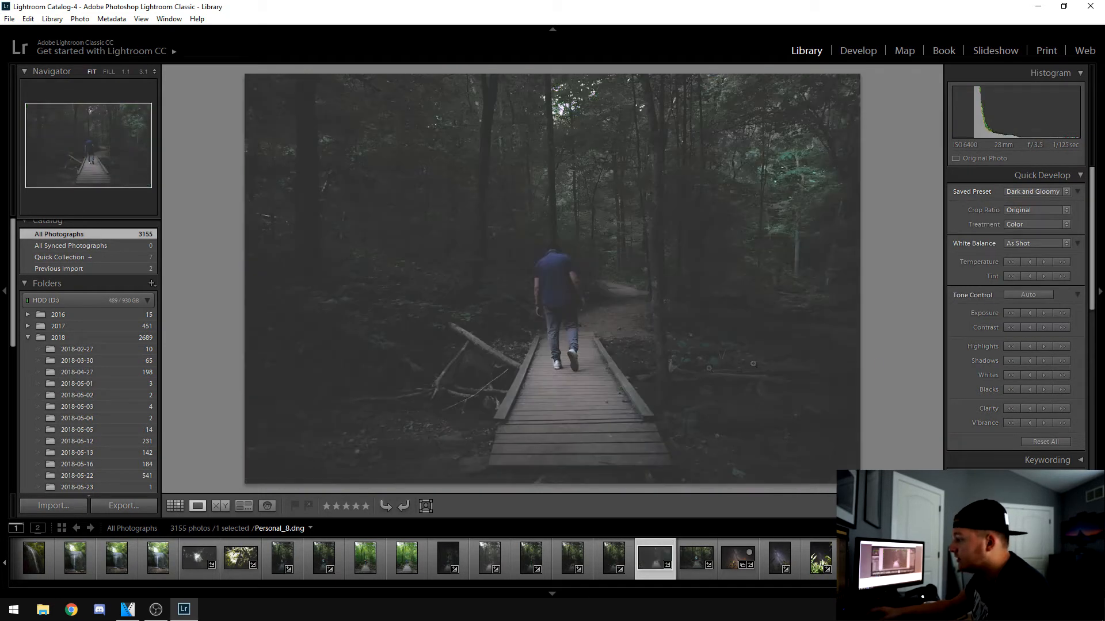
Step: Examine the preset's effect on the trees, foliage and ground at 1:1 zoom, returning to the full photo
click(718, 409)
drag(791, 393, 437, 322)
drag(710, 198, 595, 242)
drag(773, 180, 577, 305)
drag(673, 180, 682, 363)
drag(592, 191, 658, 316)
drag(582, 265, 609, 311)
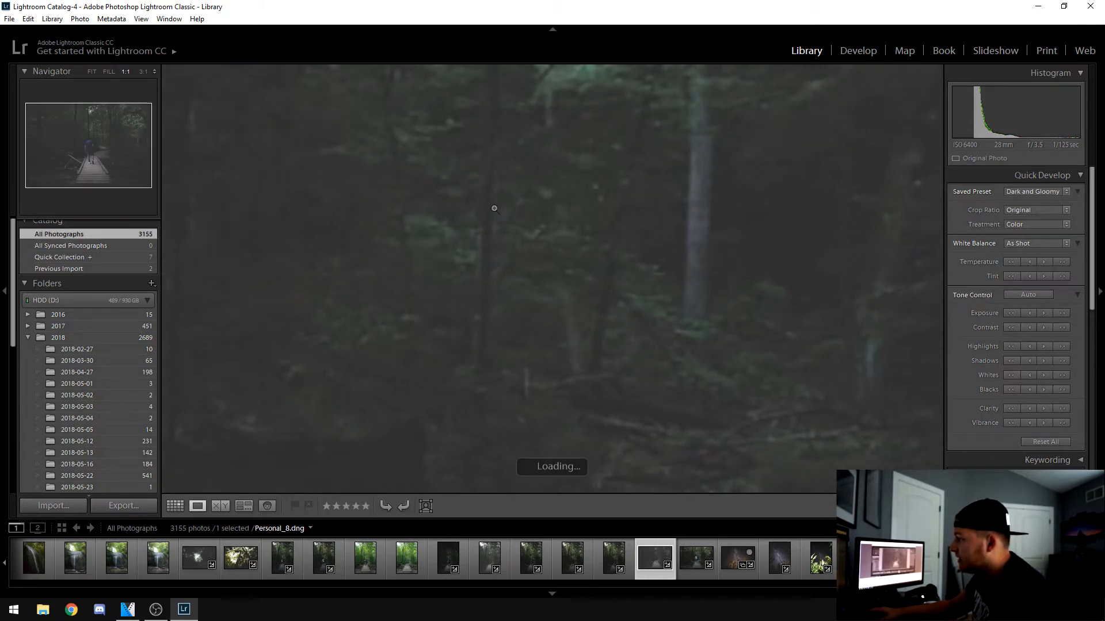
click(495, 207)
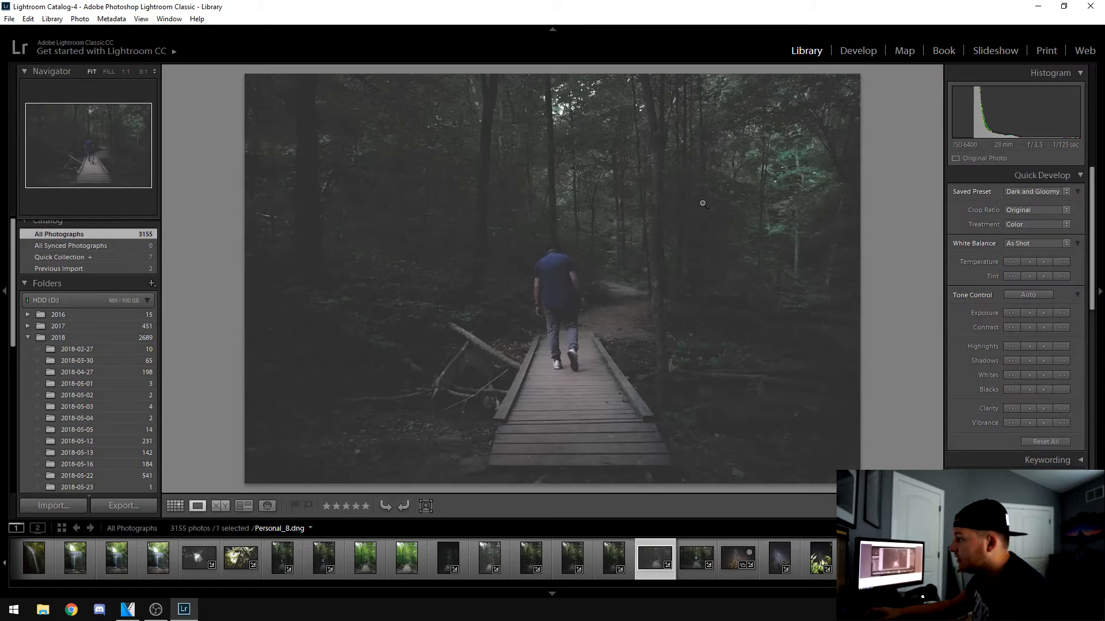
click(426, 294)
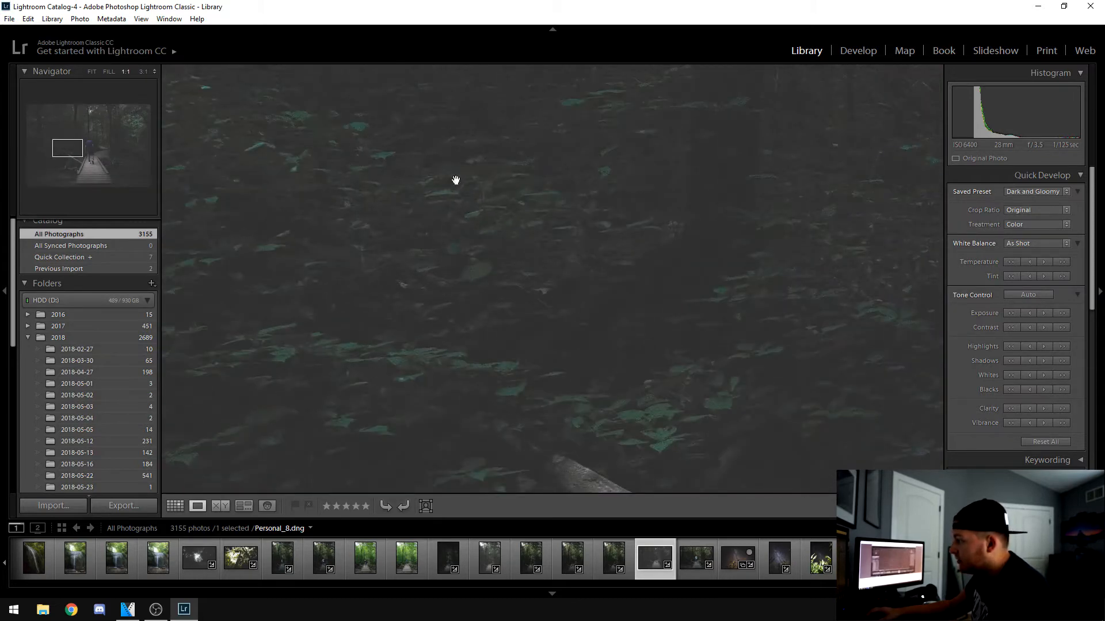
drag(456, 180, 424, 394)
click(506, 150)
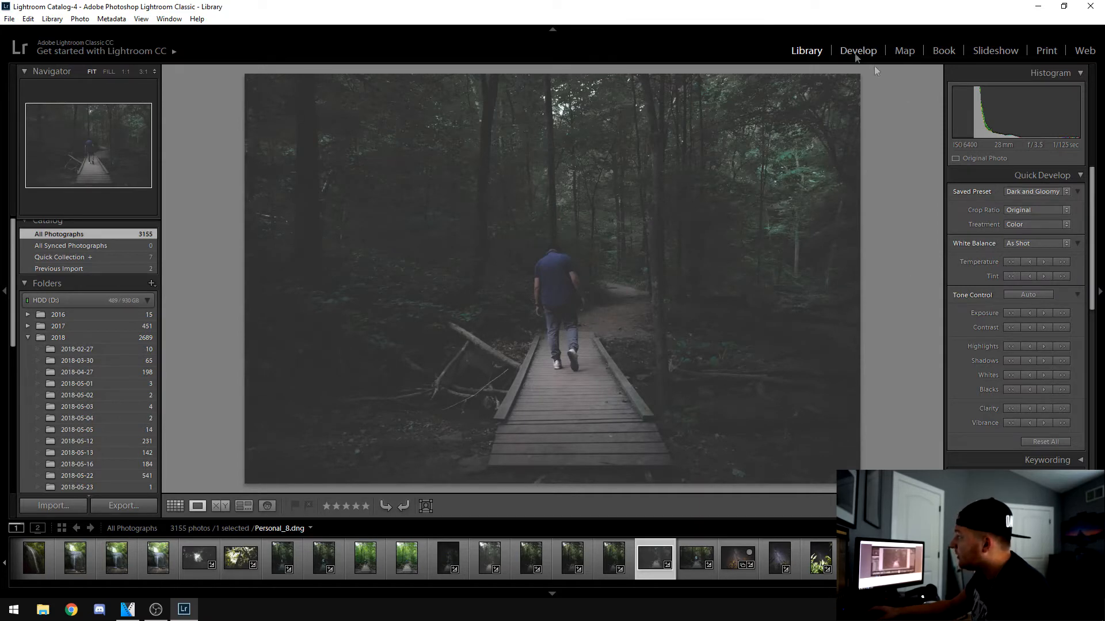
Step: Remove the Dark and Gloomy preset by returning the photo to Default Settings
click(1042, 193)
mouse_move(1046, 327)
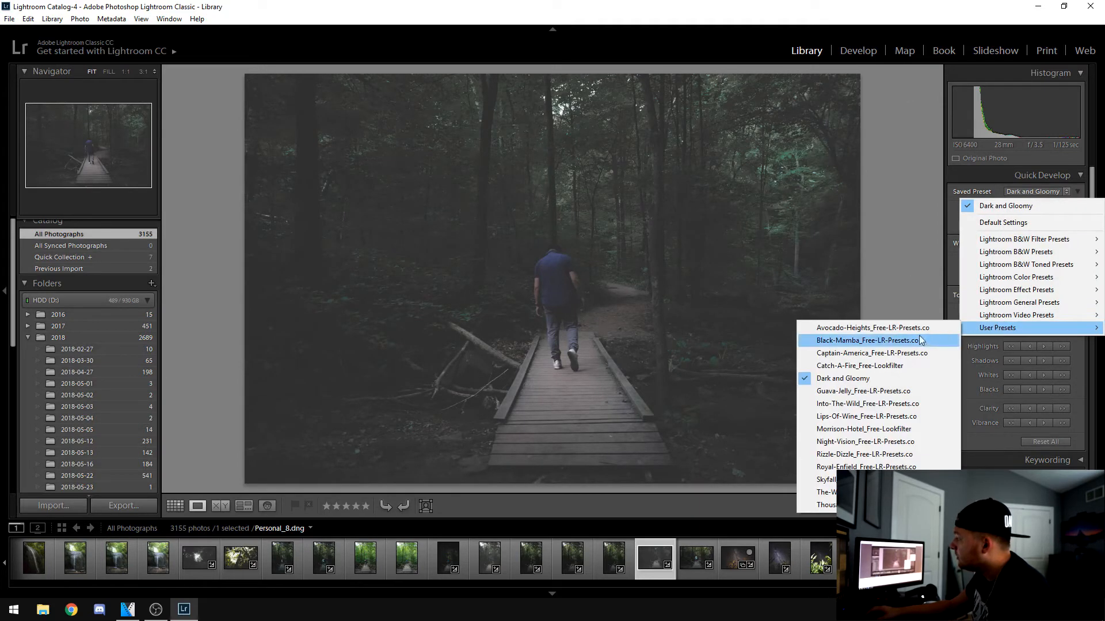
click(1003, 222)
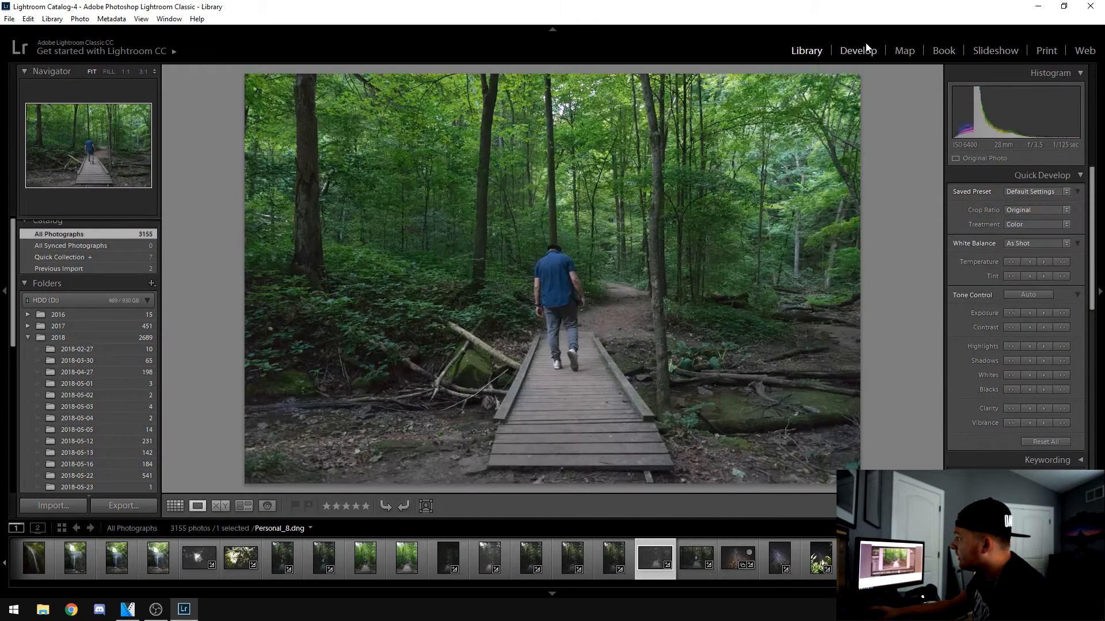
Step: In the Develop module, set the photo's Exposure to −0.71 and, after comparing strong and weak contrast, set Contrast to −50
click(863, 51)
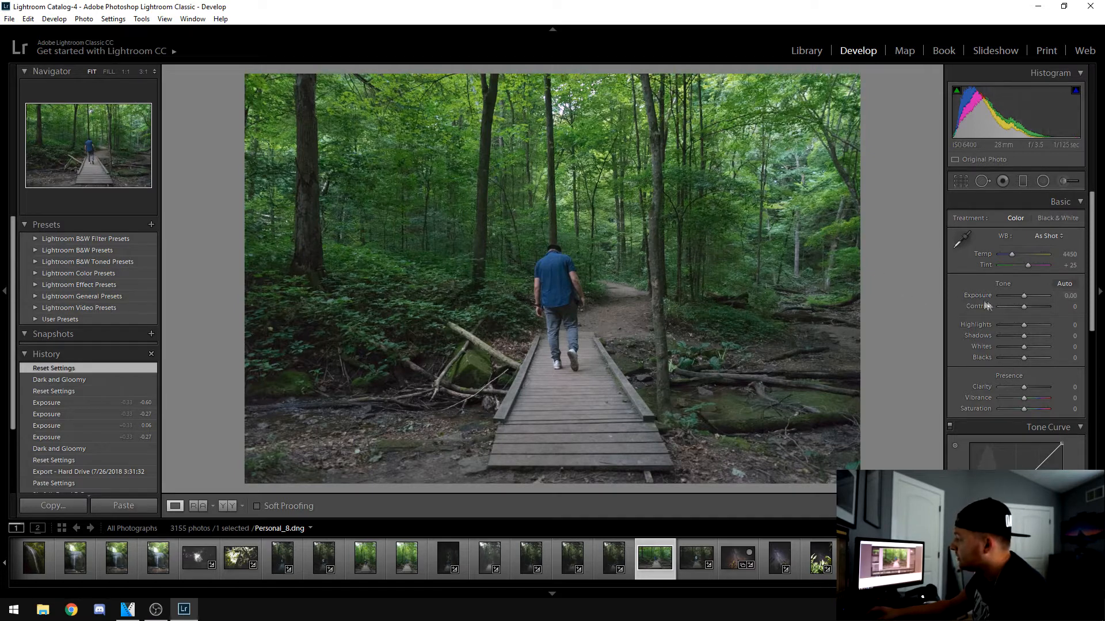
drag(1026, 296, 1022, 297)
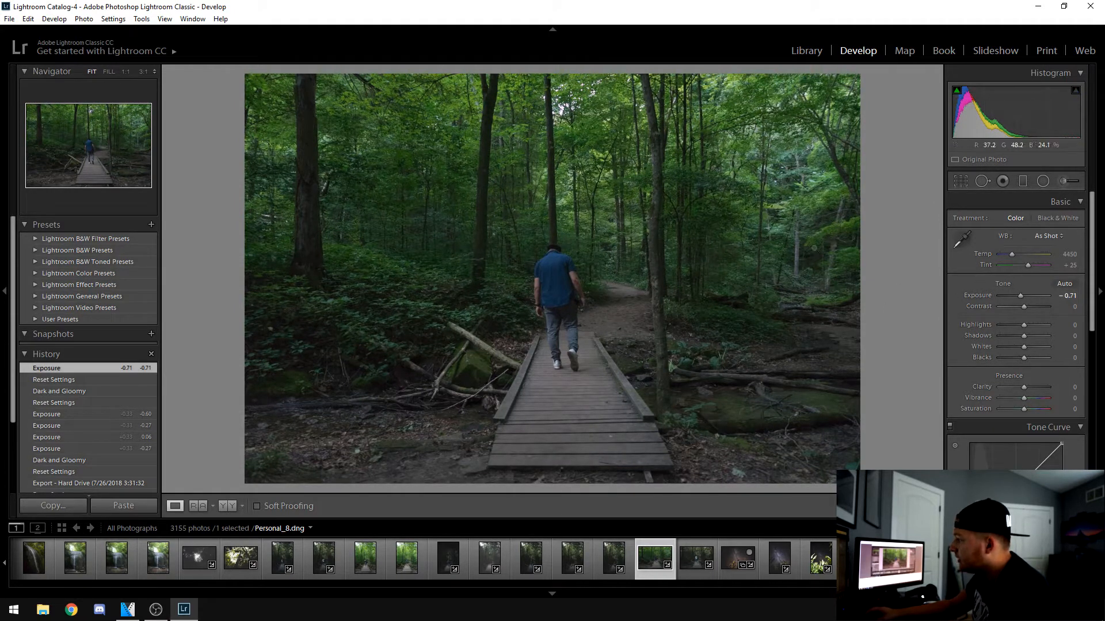
click(1041, 307)
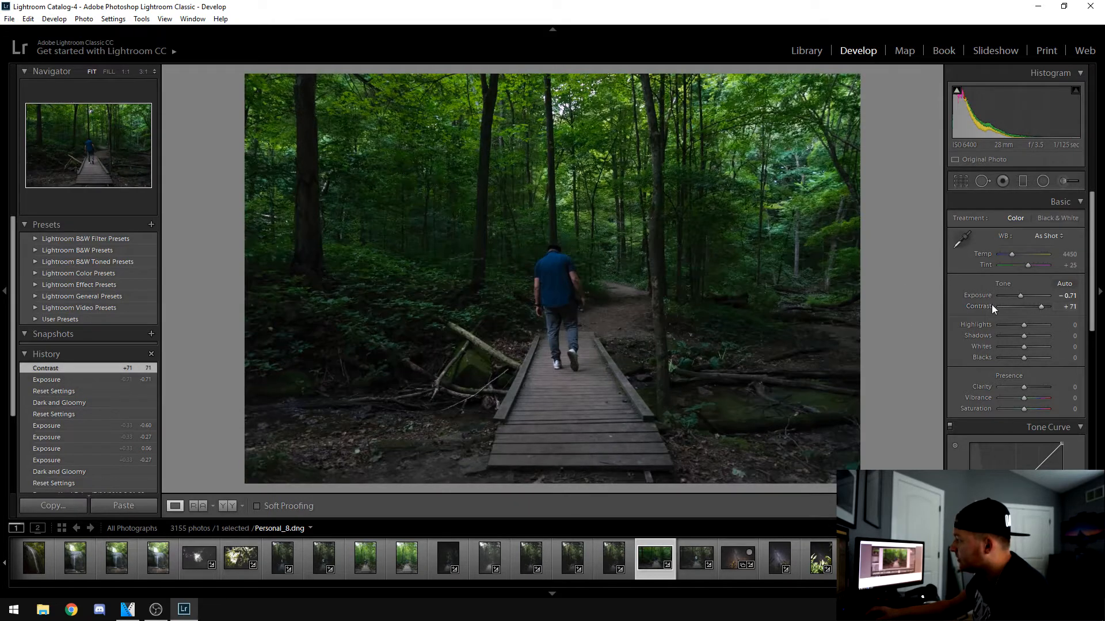
click(1006, 306)
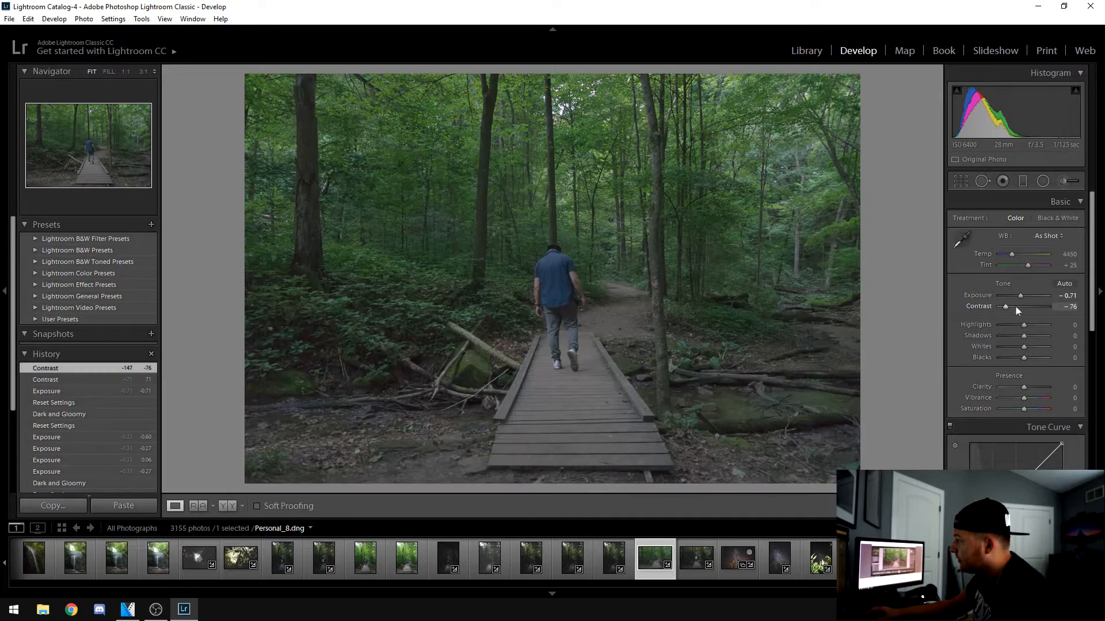
click(1015, 306)
click(1004, 306)
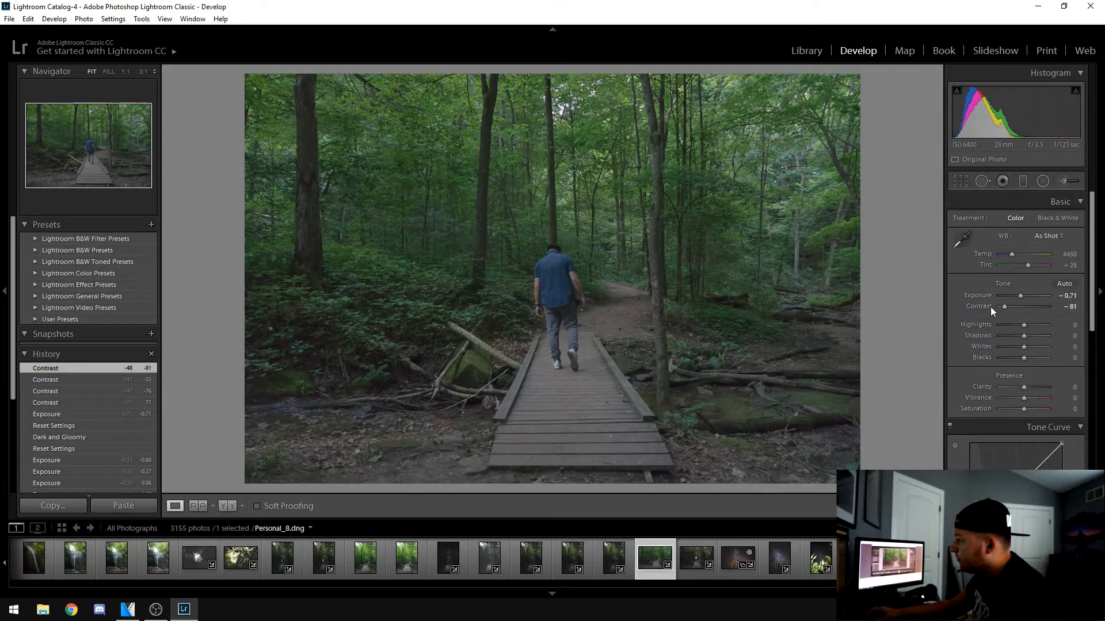
click(1045, 309)
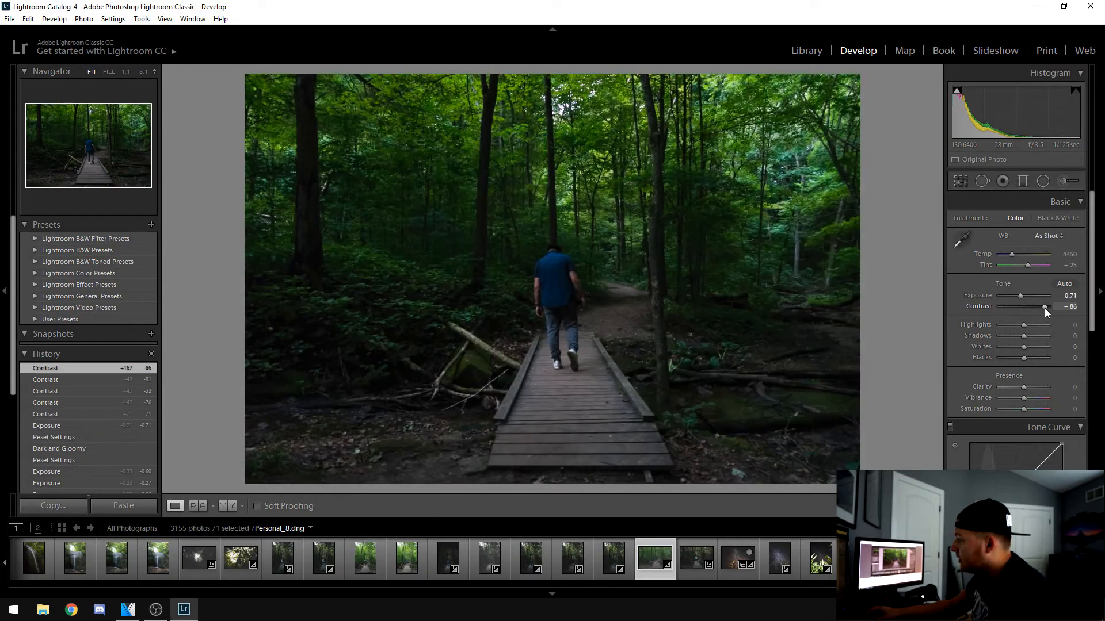
click(1003, 306)
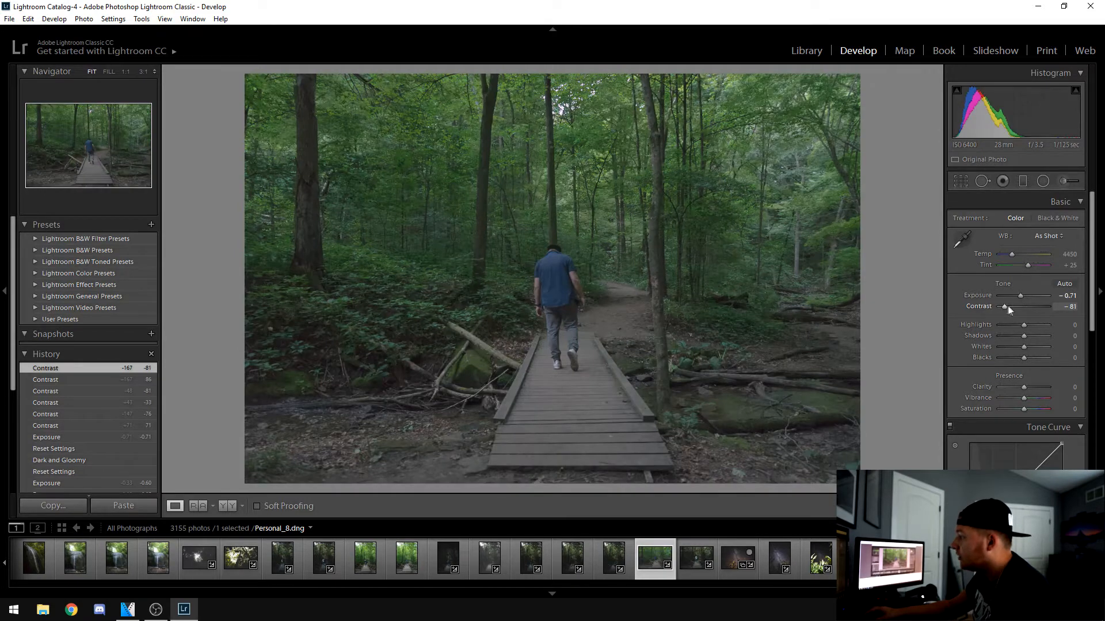
click(1011, 306)
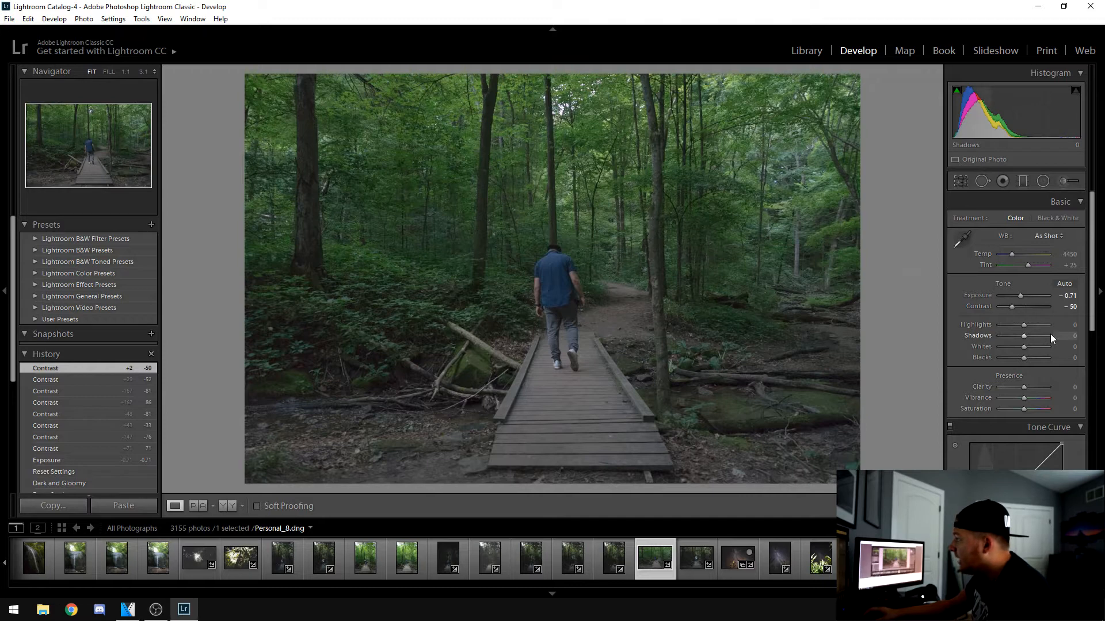
Step: Compare raised and lowered Highlights on the photo and set Highlights to +52
click(1042, 326)
click(1002, 325)
click(1044, 325)
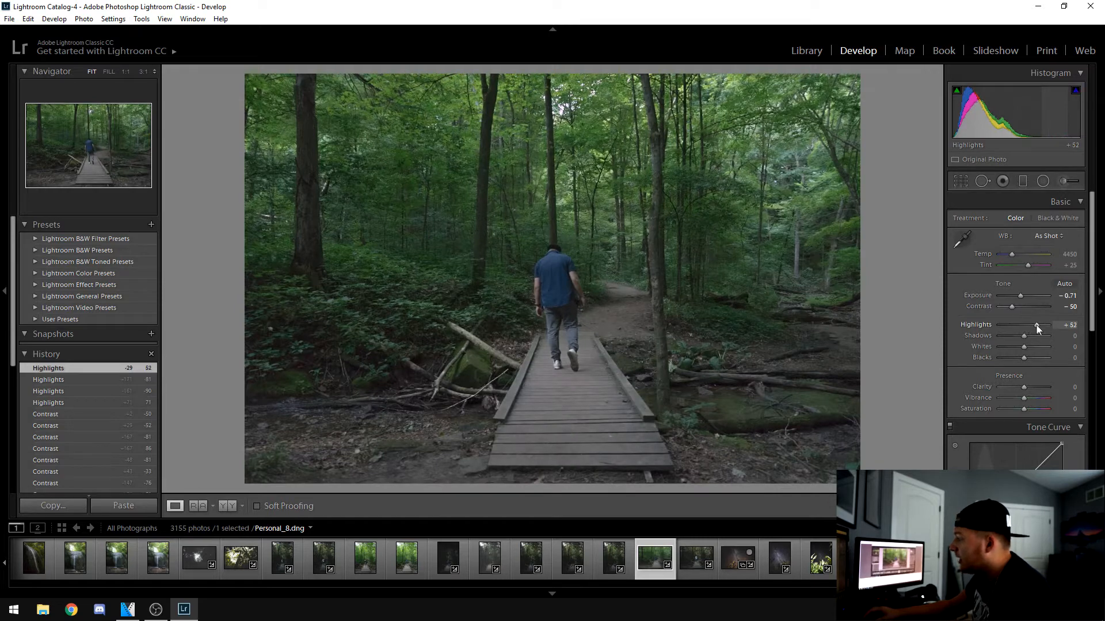
click(1037, 325)
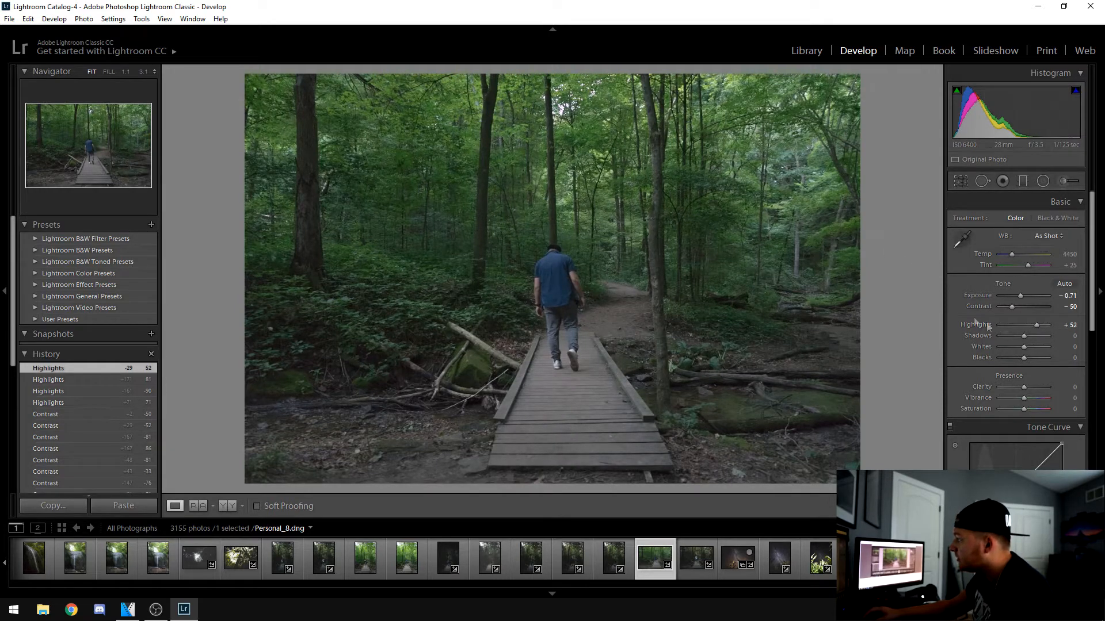
click(1008, 325)
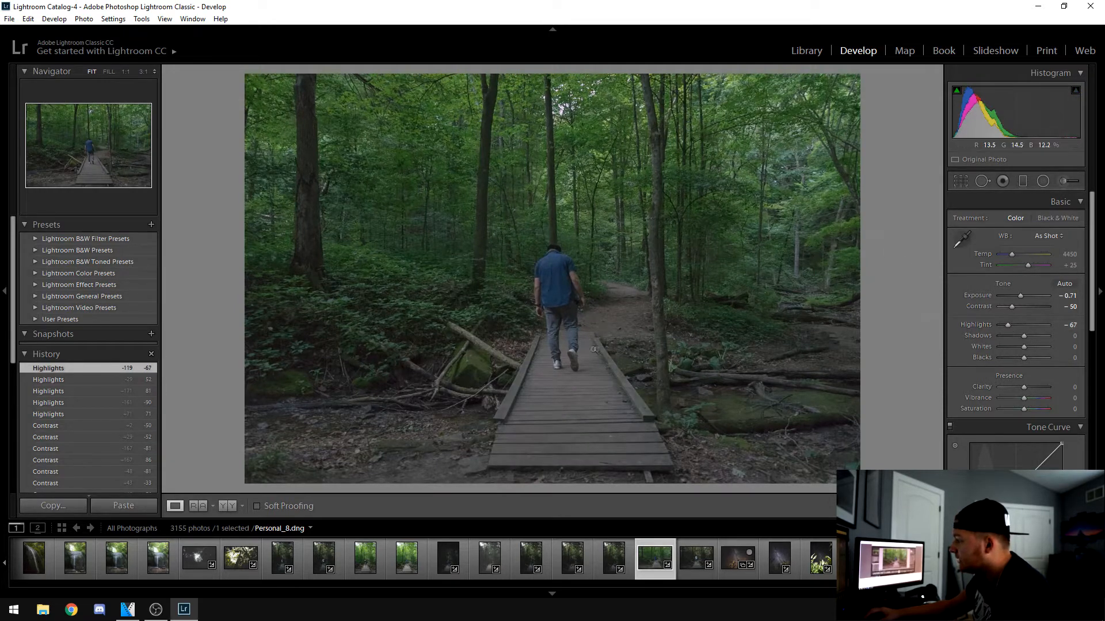
drag(556, 364, 570, 276)
click(1037, 325)
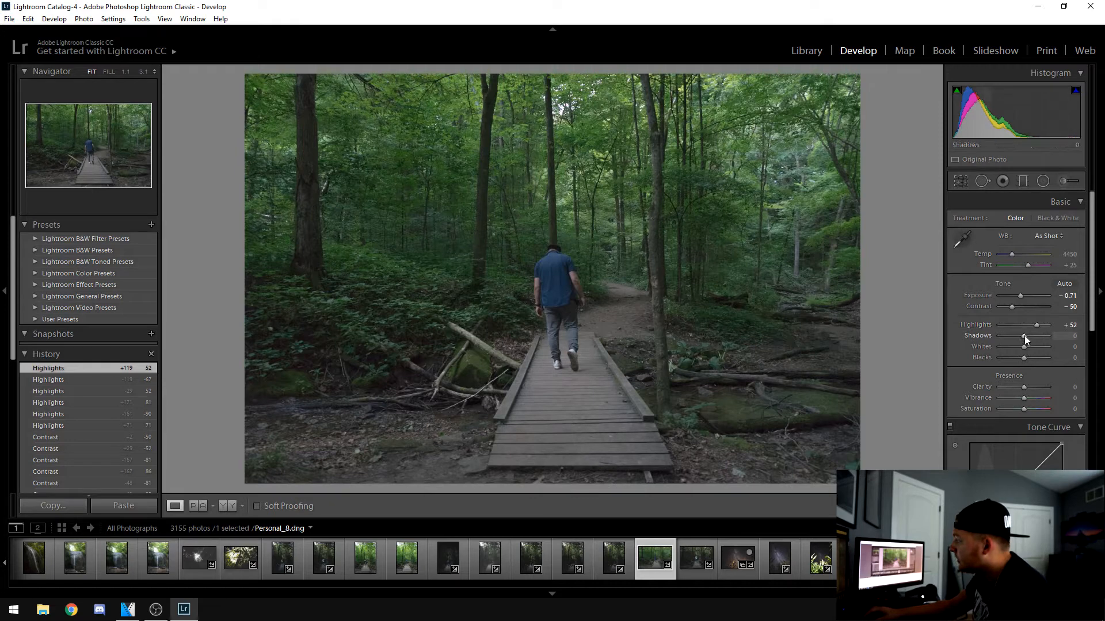
Step: Compare raised and lowered Shadows on the photo and set Shadows to −95
drag(1023, 336, 1007, 337)
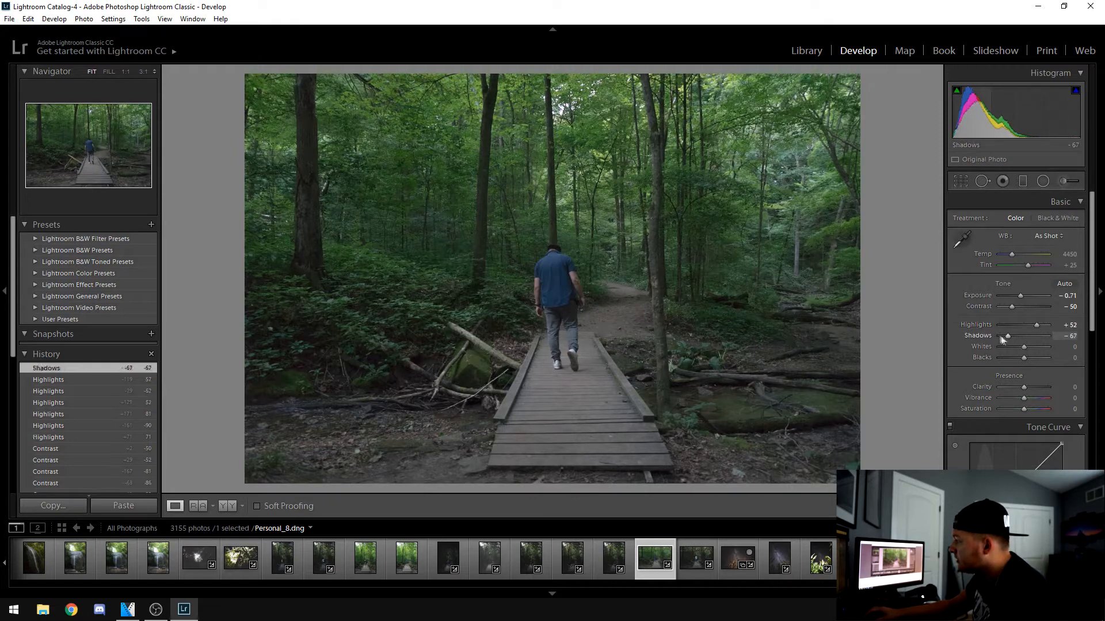
click(1002, 336)
click(1048, 336)
click(1014, 336)
click(1046, 336)
click(1020, 336)
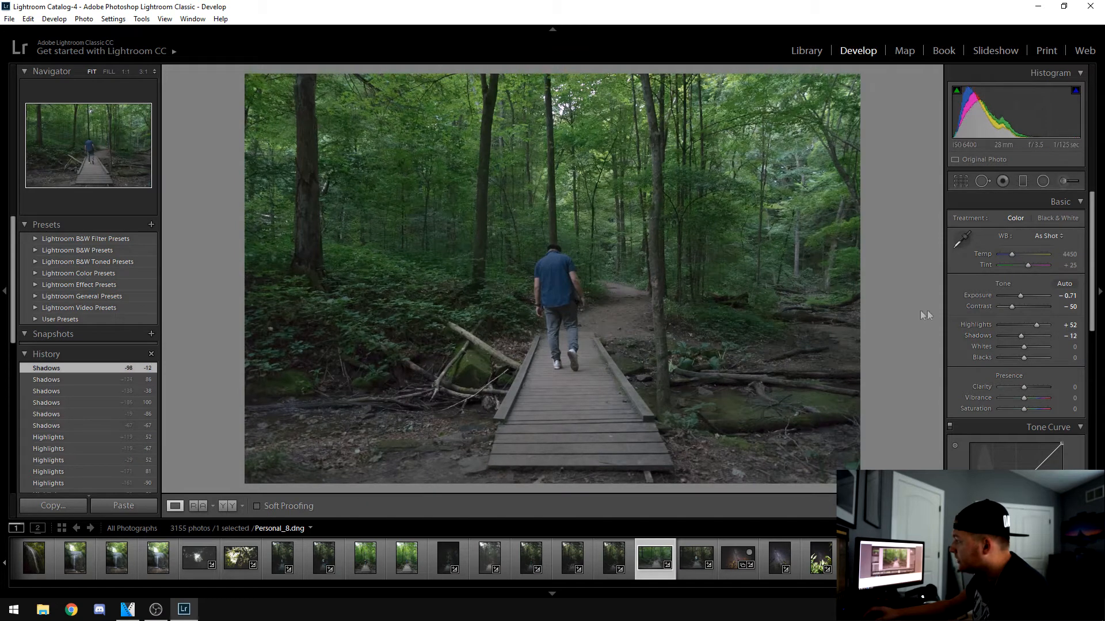
drag(1011, 340, 1000, 335)
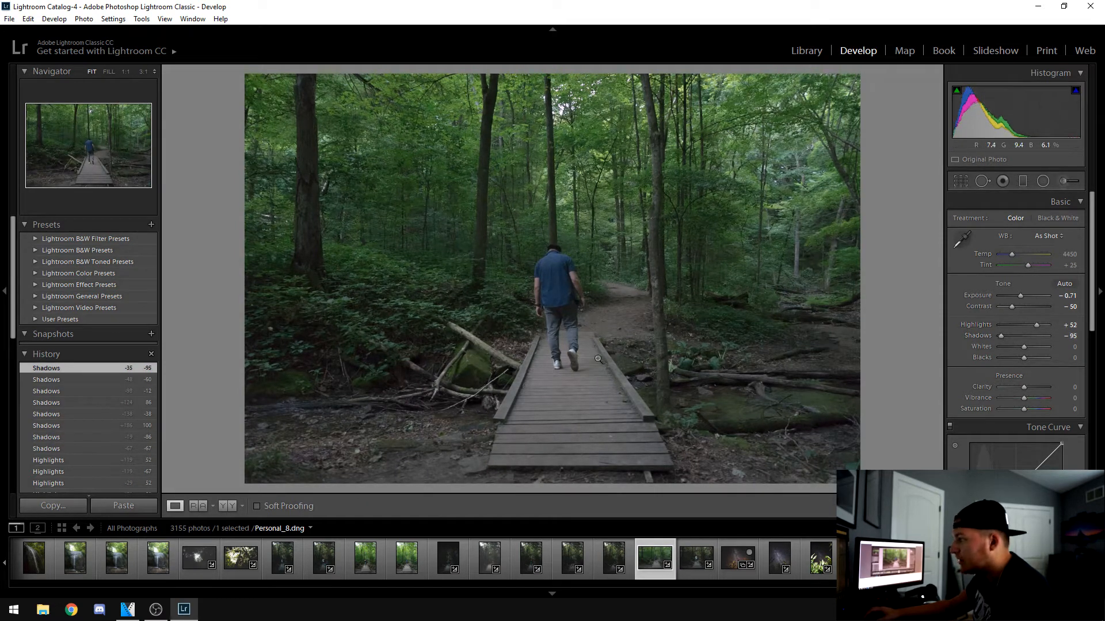
Step: Try Whites between −100 and +100 on the full photo, ending at −12
click(1034, 348)
drag(1034, 347, 1007, 347)
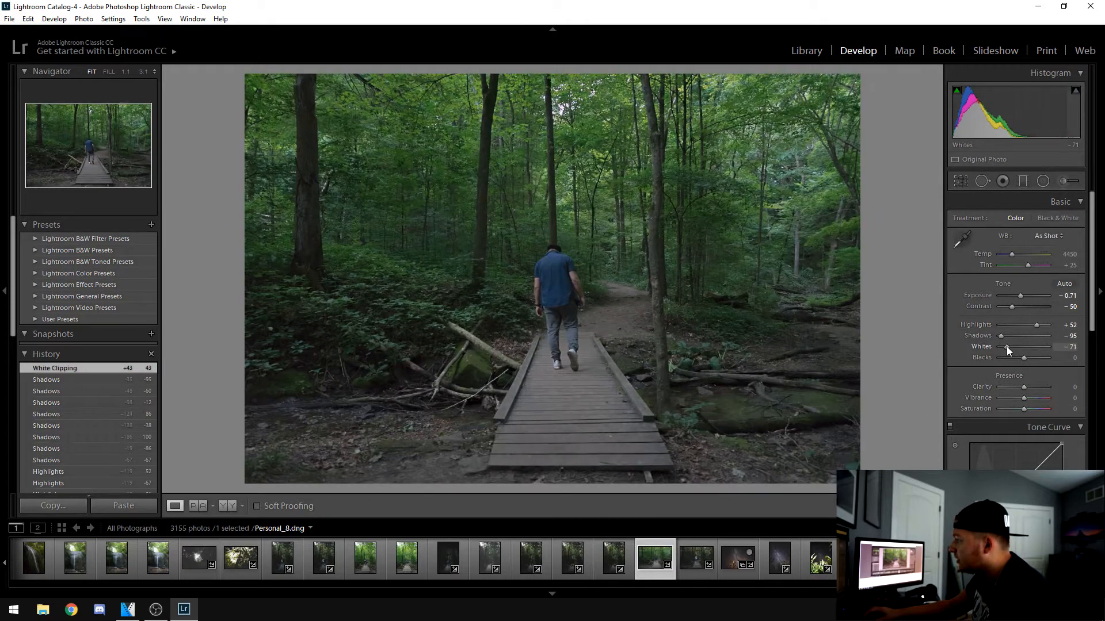
click(998, 346)
click(1051, 345)
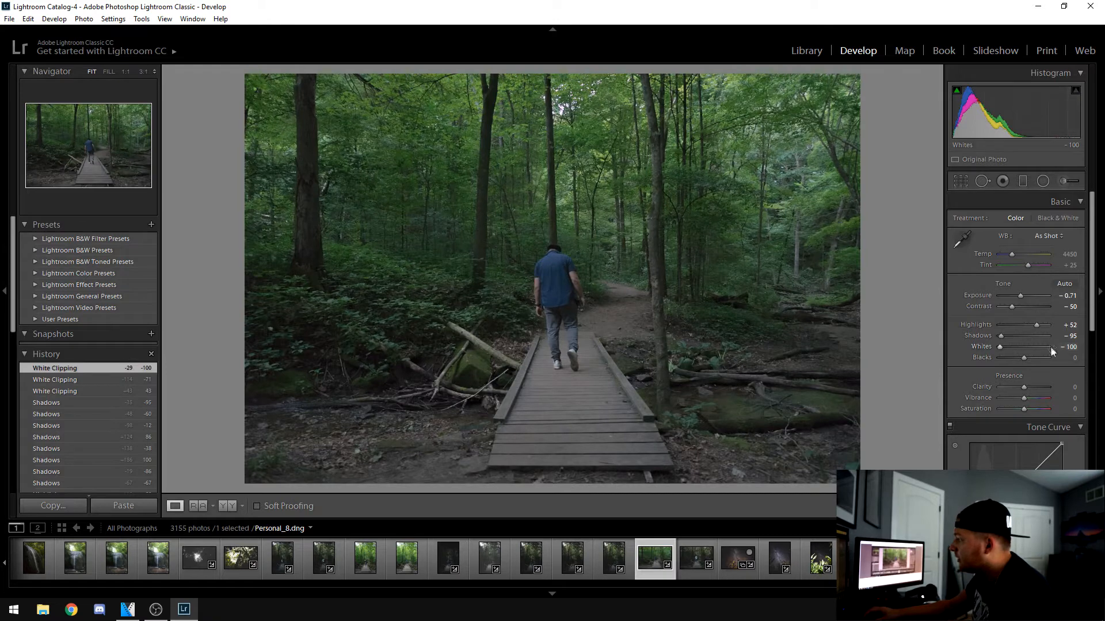
click(996, 347)
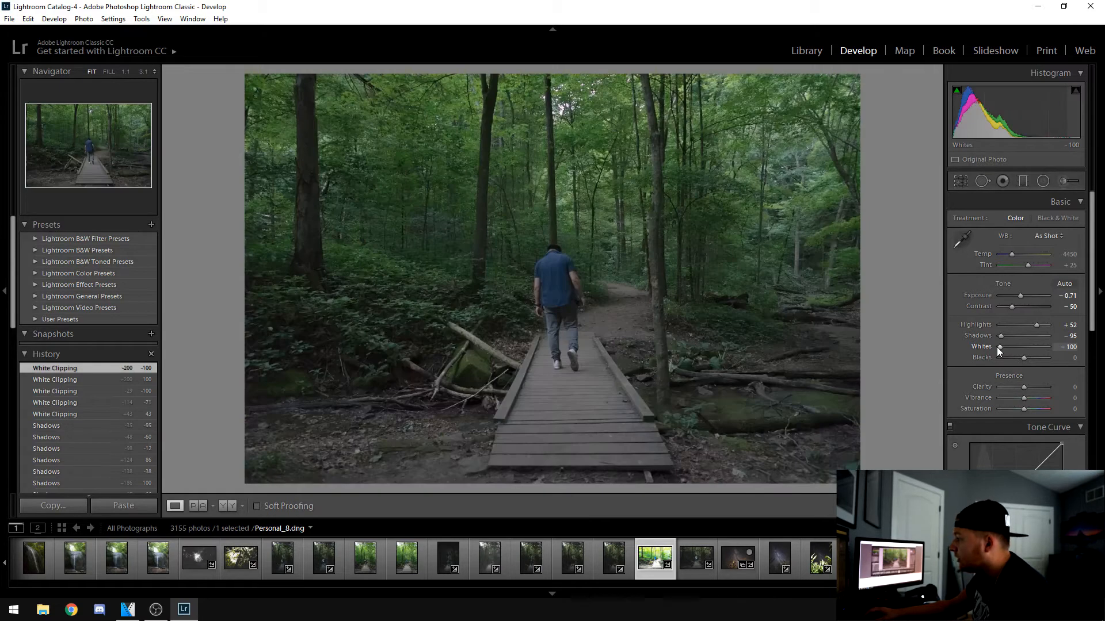
click(1021, 347)
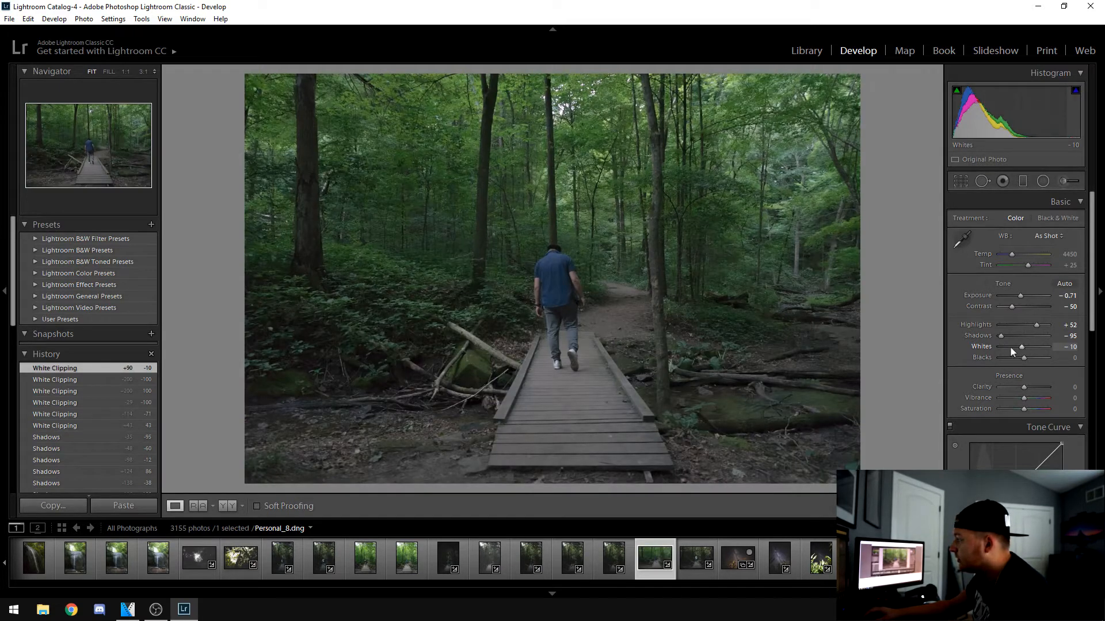
click(999, 347)
click(1023, 347)
click(996, 346)
click(1020, 347)
Step: Test different Whites values on the bright sky gaps in the tree canopy at 1:1 zoom, ending at −5
click(563, 109)
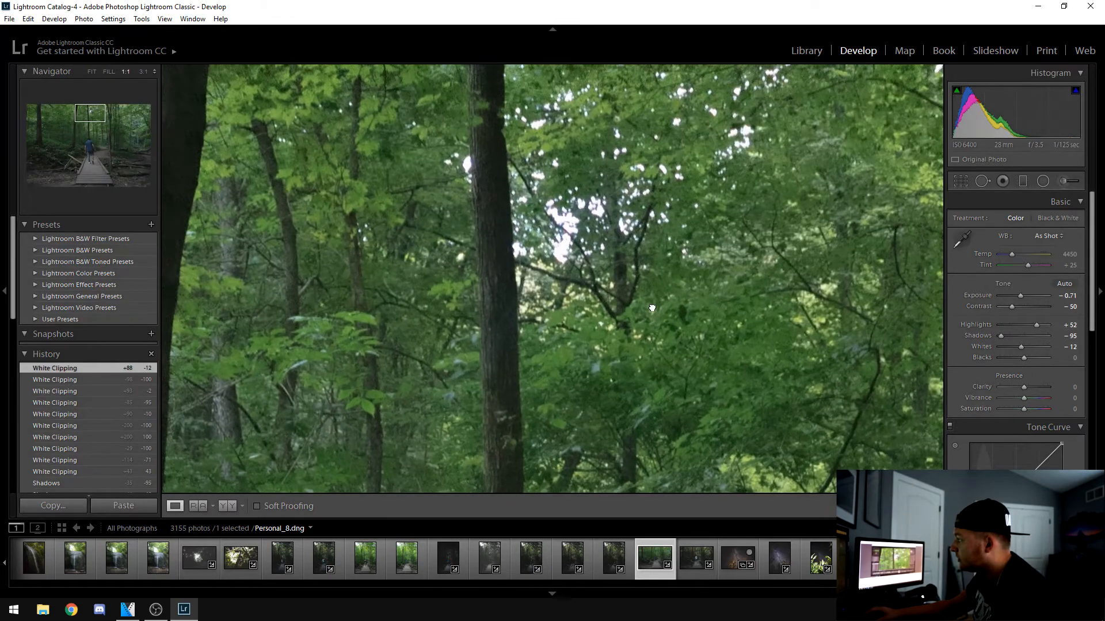
click(996, 347)
click(1003, 347)
click(1002, 347)
click(1023, 347)
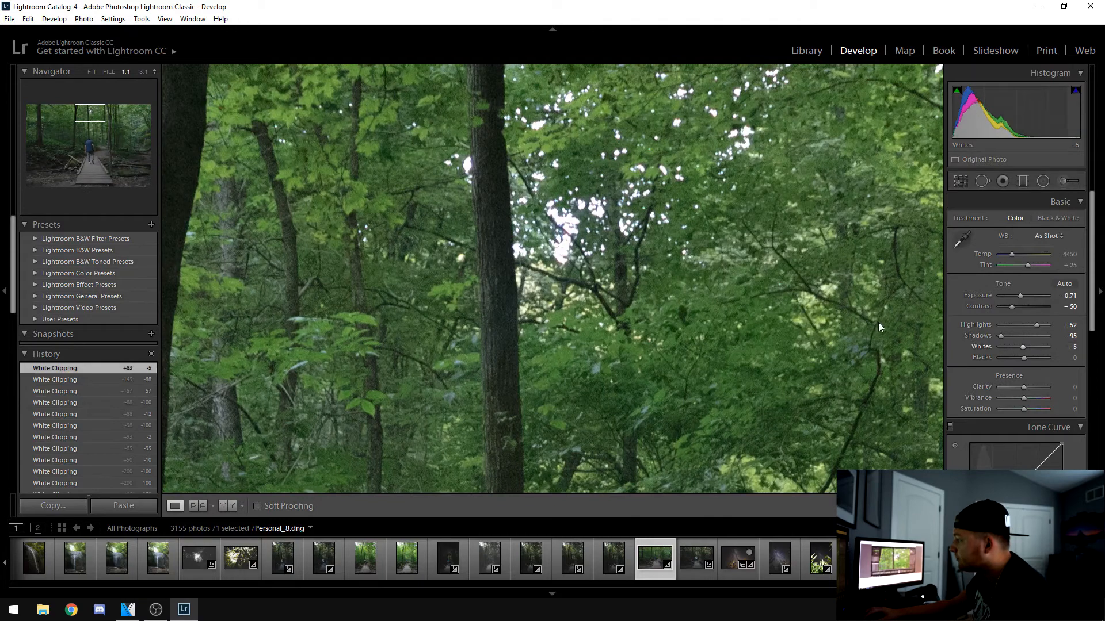
click(878, 322)
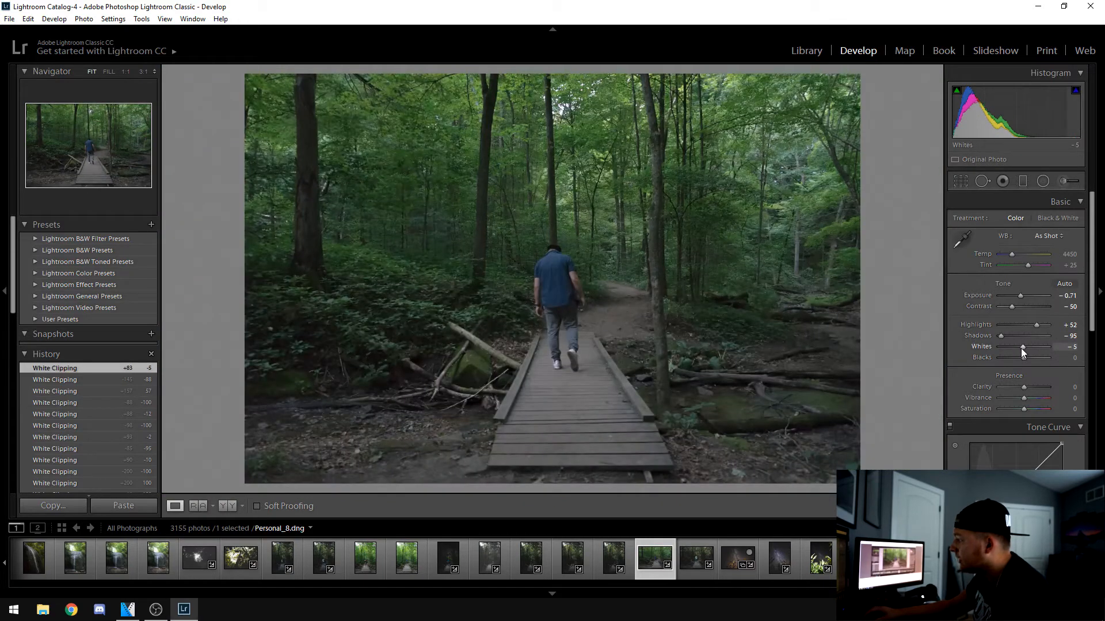
Step: Set the photo's Whites to −57 and Blacks to +33
drag(1020, 347, 1009, 347)
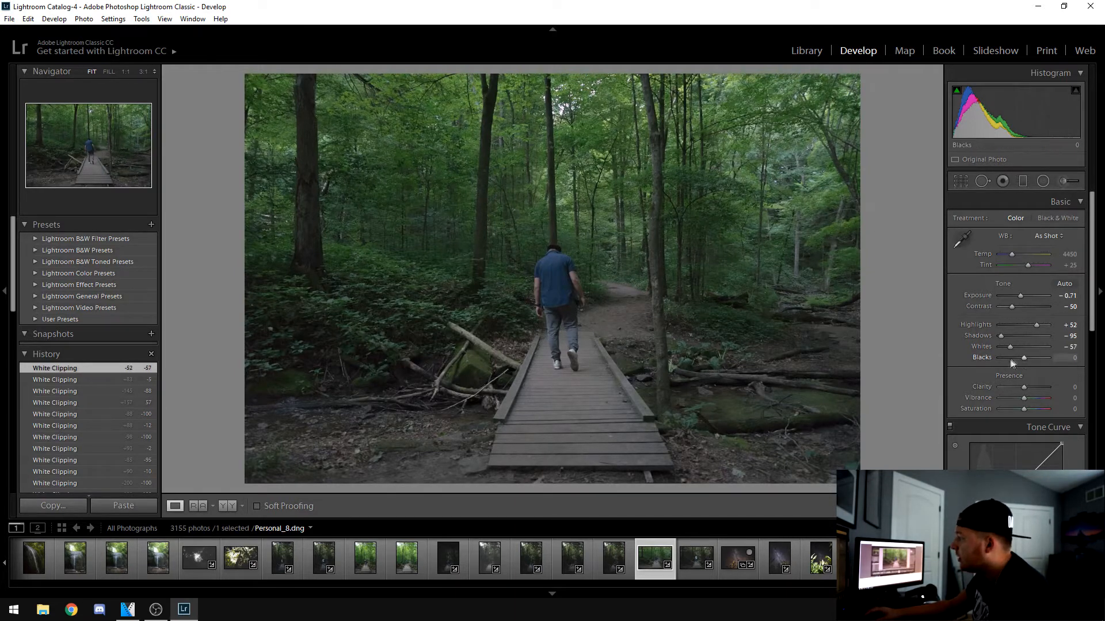
mouse_move(1021, 359)
mouse_down()
mouse_move(1004, 356)
mouse_move(1030, 358)
mouse_up()
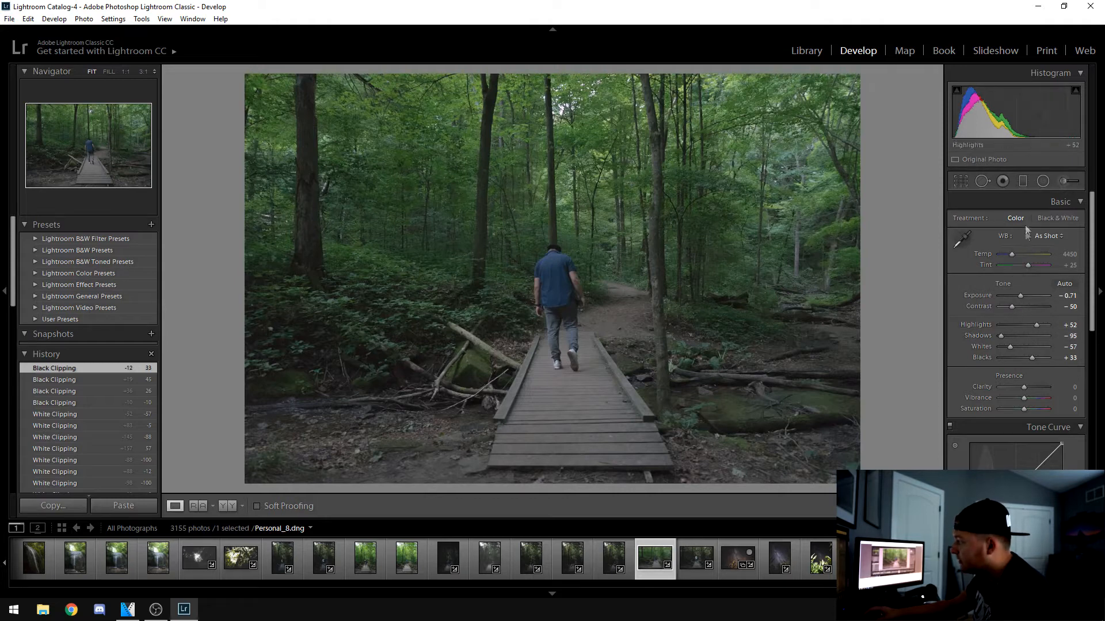
Step: Rebalance the photo's bright and dark tones, testing both before setting Highlights to +74 and Shadows to −88
drag(1004, 337, 1020, 337)
click(1022, 325)
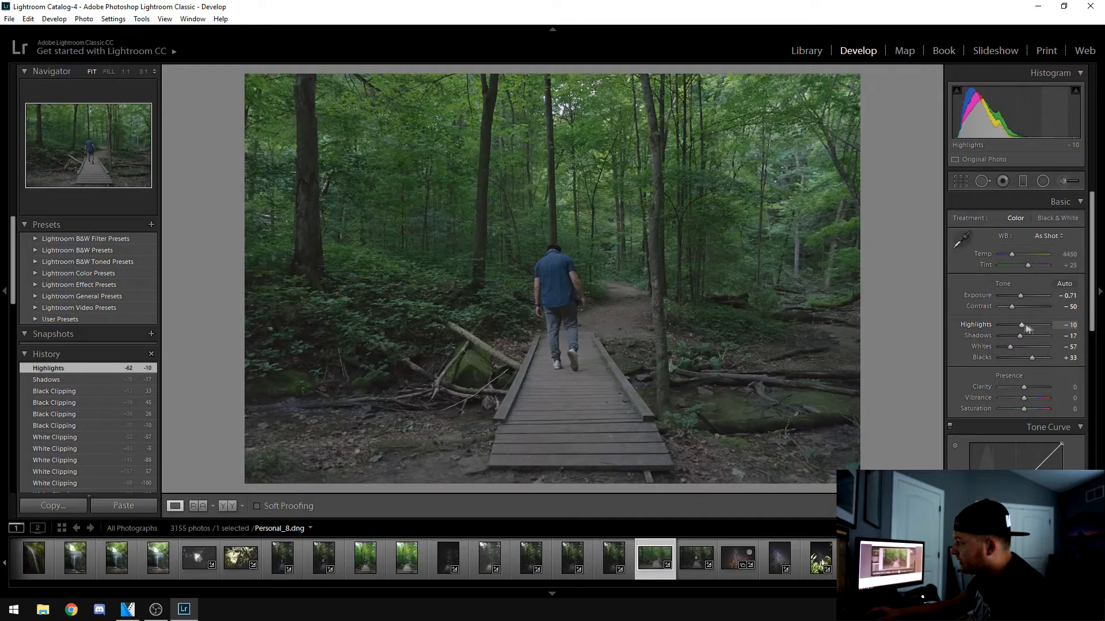
click(1041, 324)
click(1003, 336)
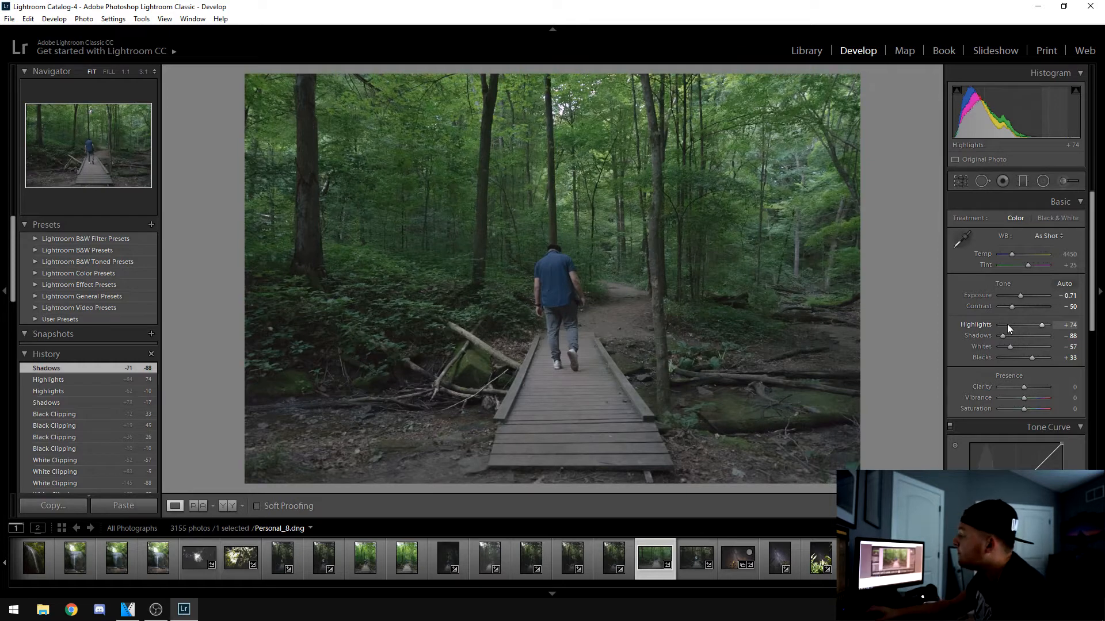
Step: Set the photo's Clarity to −45 and check the softened look on the walking man close up
scroll(972, 342, down, 2)
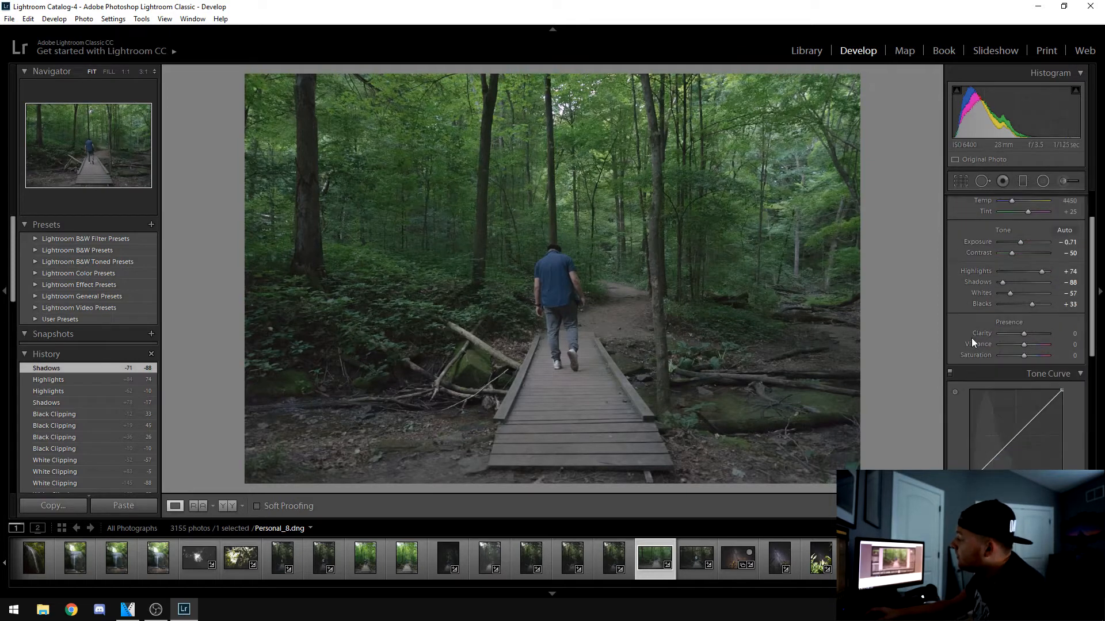
click(1016, 333)
click(1007, 333)
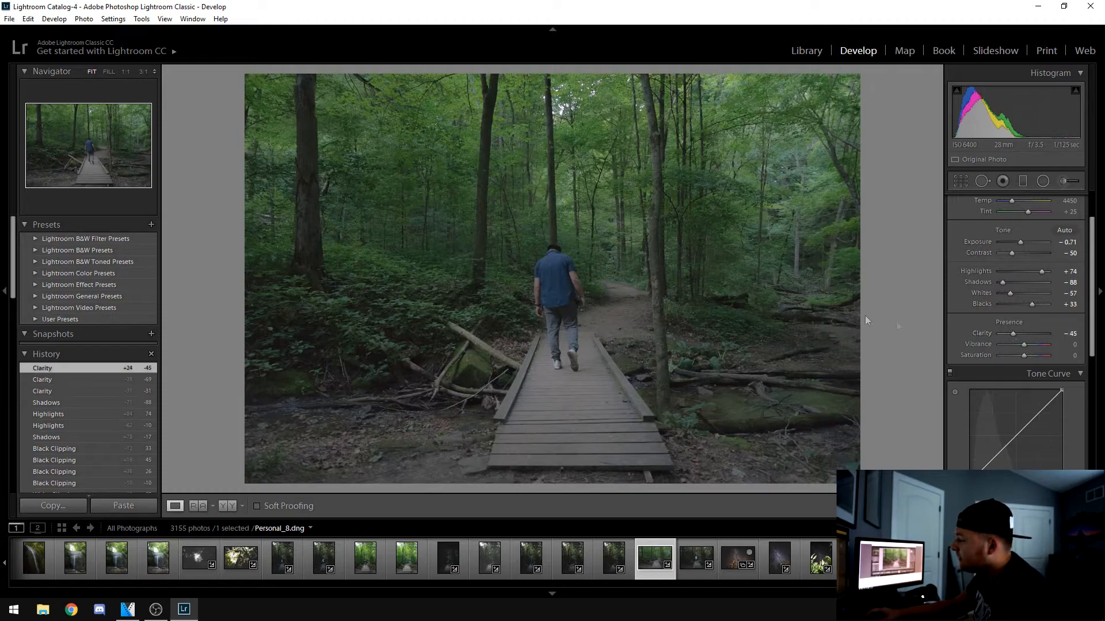
click(557, 269)
drag(569, 231, 555, 170)
Step: Try several Vibrance values and settle on +19, and lower the photo's Saturation to −17
click(1030, 344)
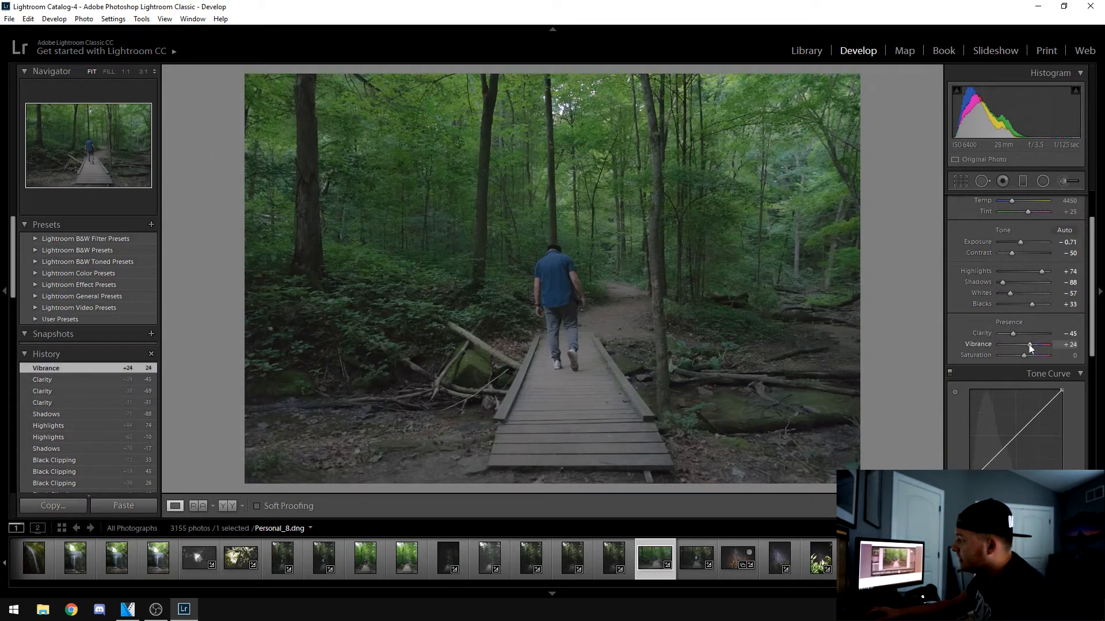
click(1025, 345)
click(1039, 345)
click(1028, 344)
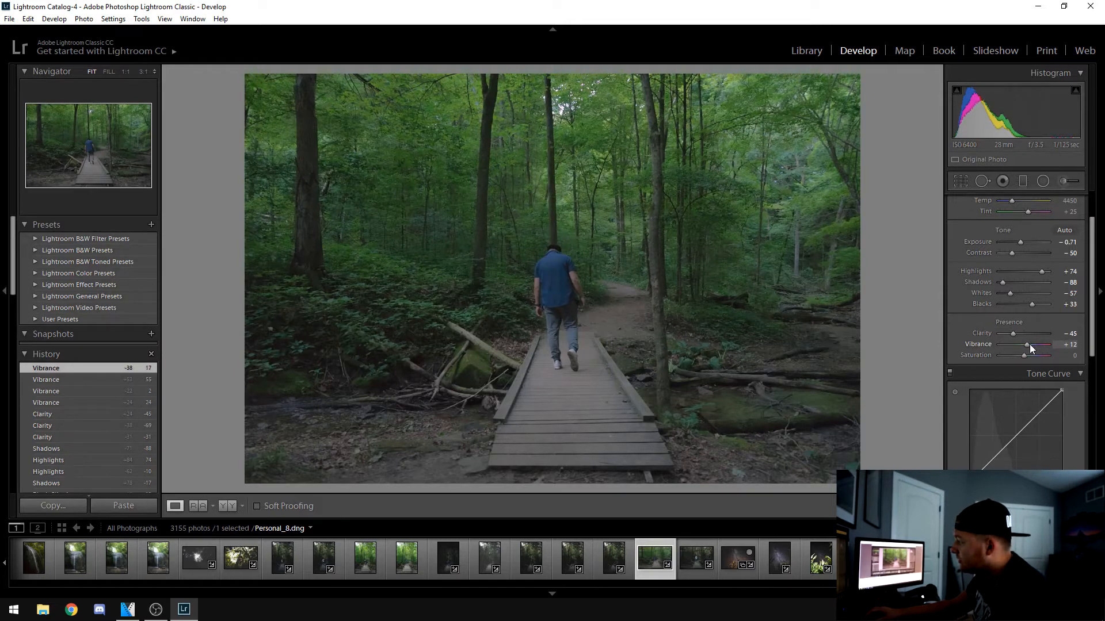
click(1031, 345)
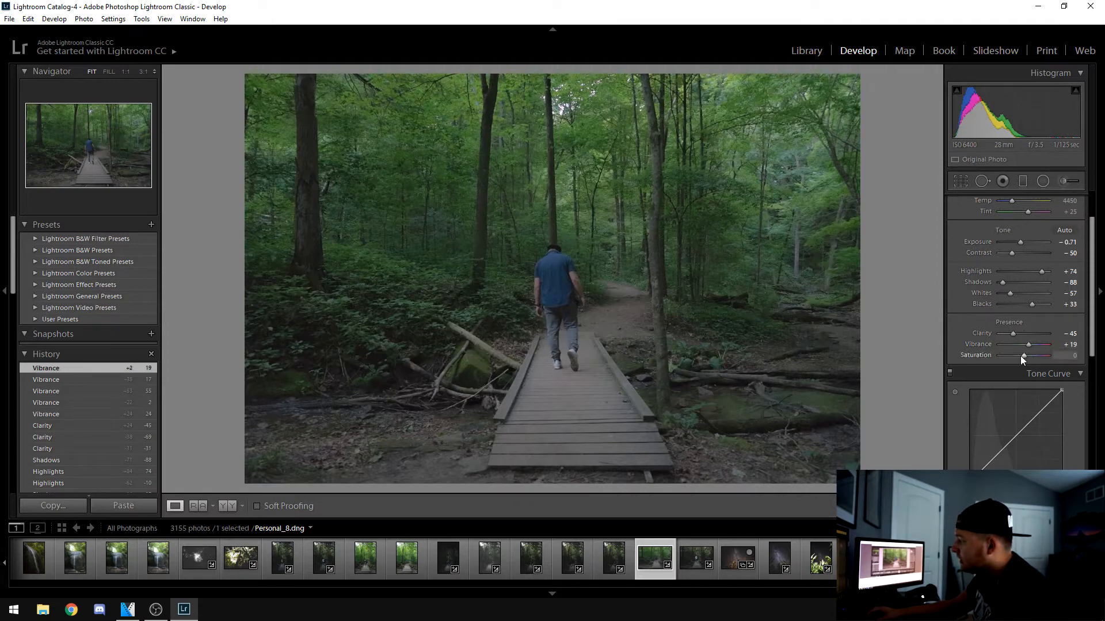
drag(1020, 354, 1021, 357)
drag(1017, 357, 1018, 359)
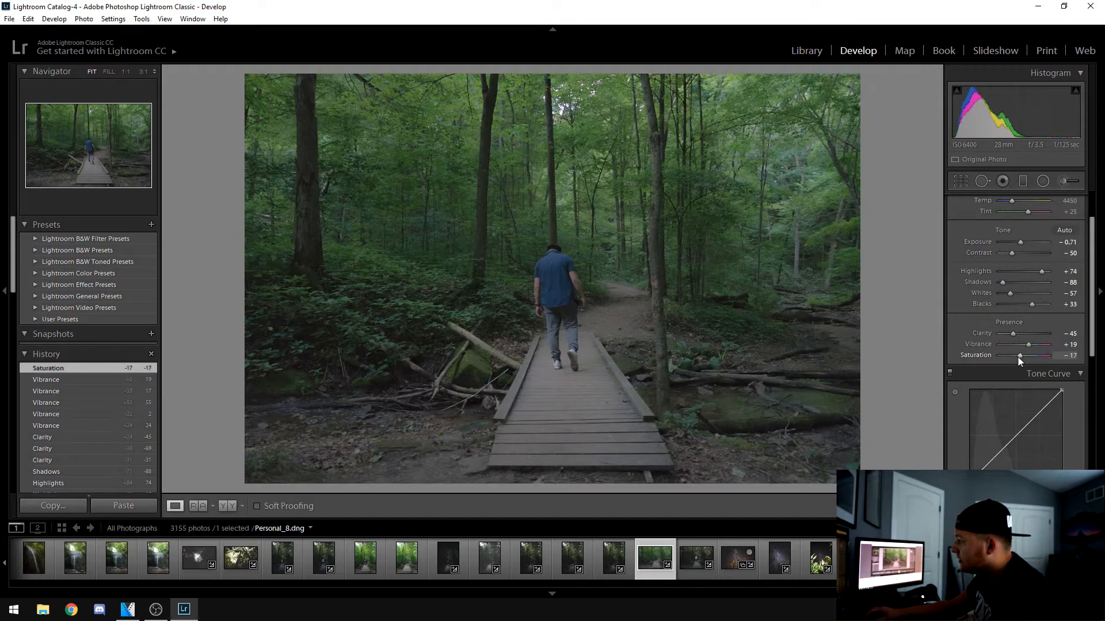
Step: Try a strongly raised RGB tone curve on the photo and flatten it back to linear
scroll(965, 265, down, 3)
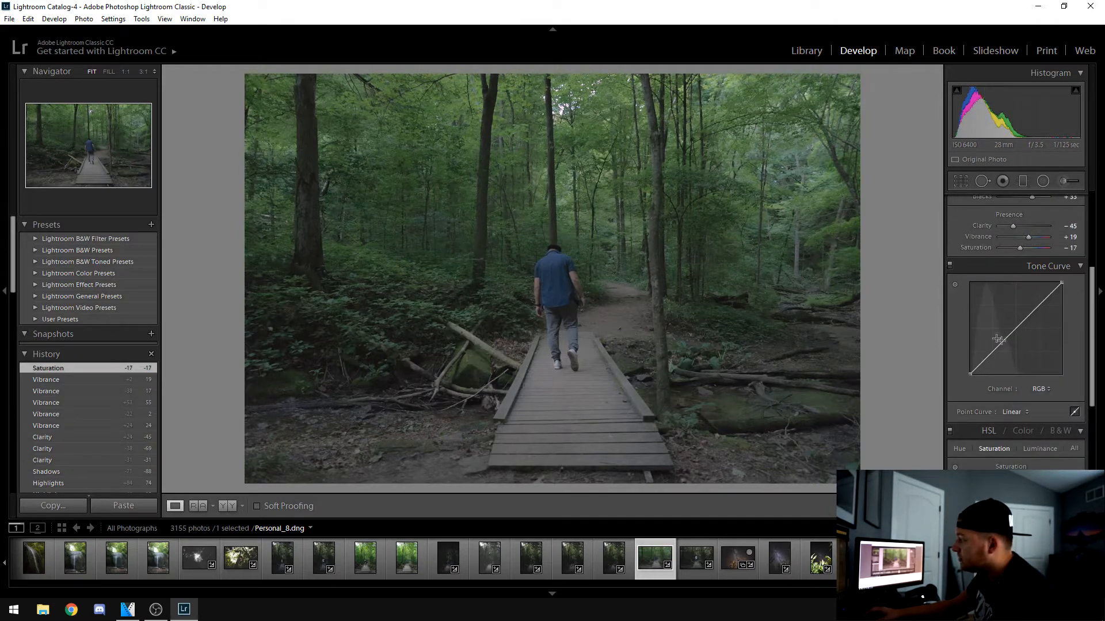
drag(1017, 329, 1030, 303)
click(1026, 323)
right_click(1004, 312)
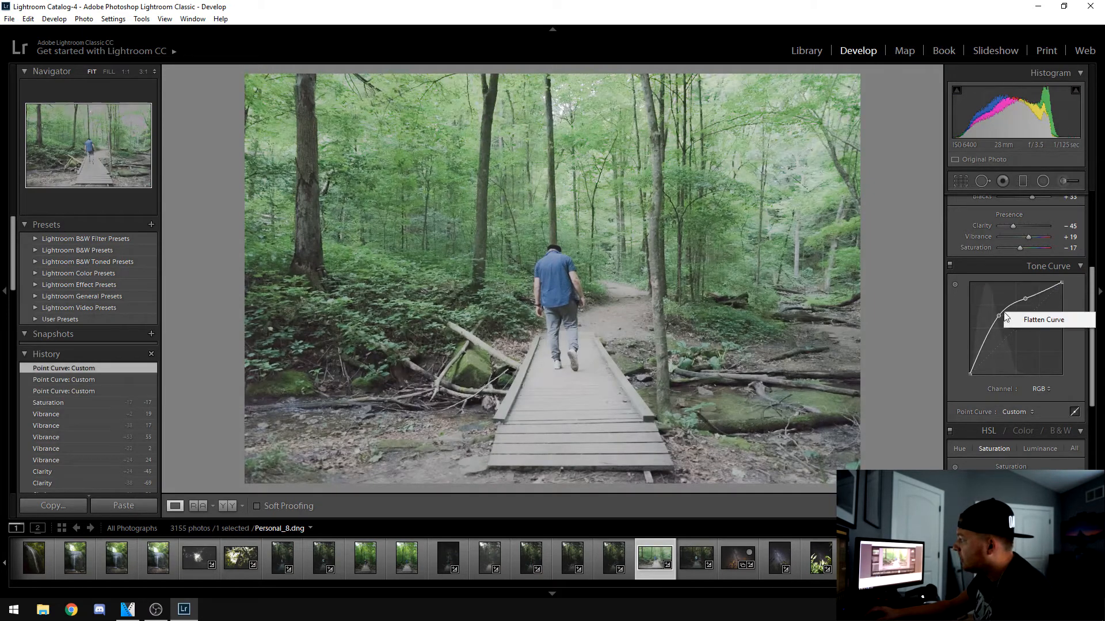
click(1020, 324)
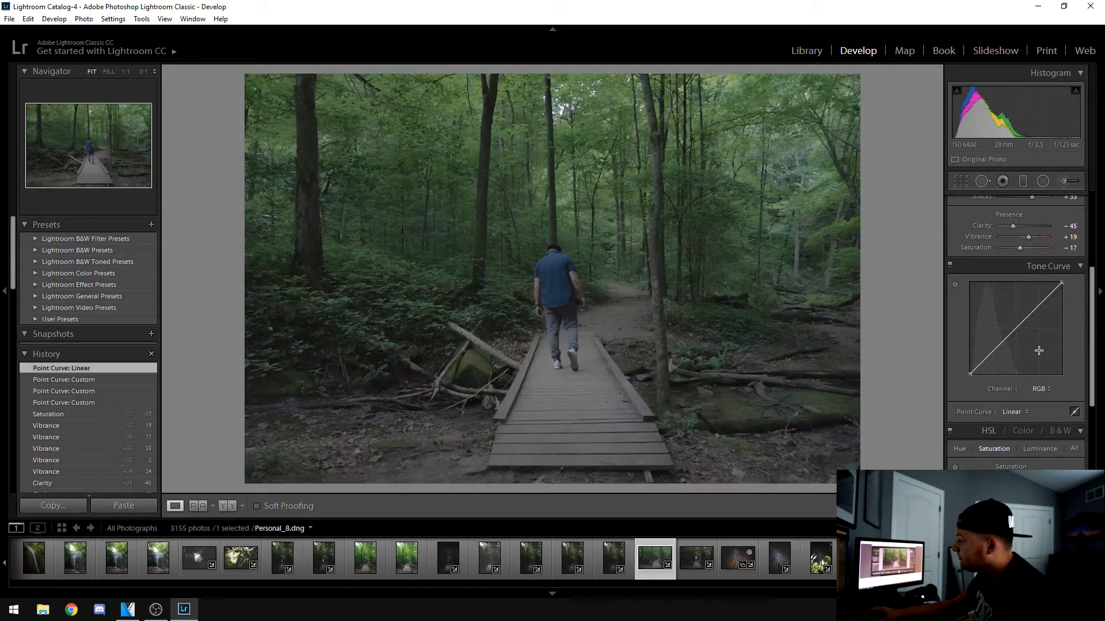
Step: Add shadow, midtone and highlight points to the RGB tone curve, lowering the first two and raising the highlight point into an S-curve
click(992, 353)
click(1016, 329)
click(1041, 306)
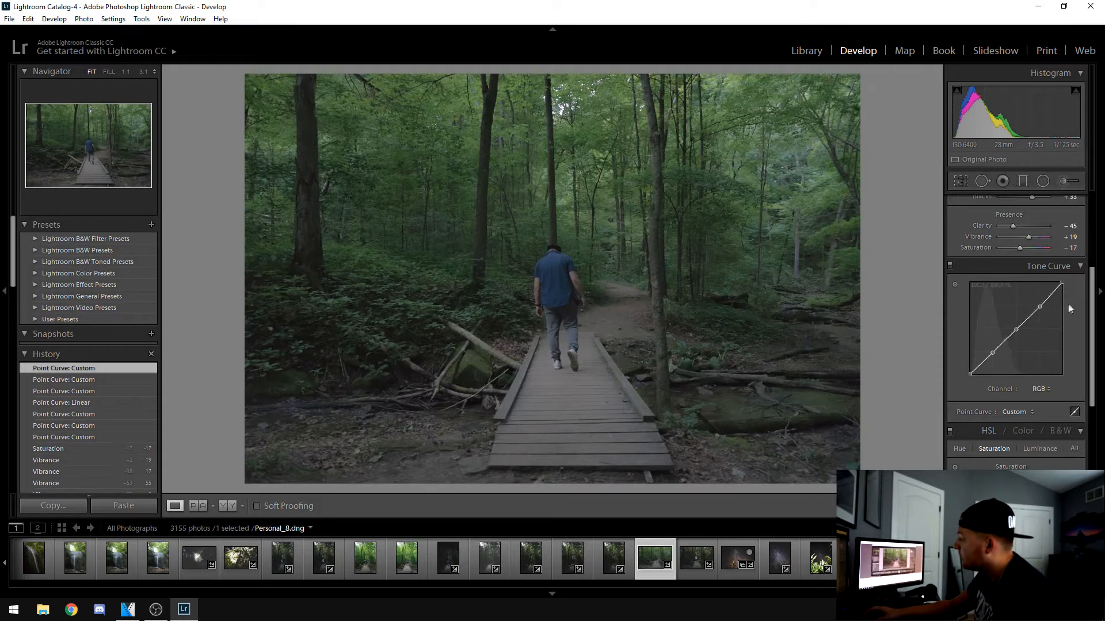
drag(972, 377, 1019, 334)
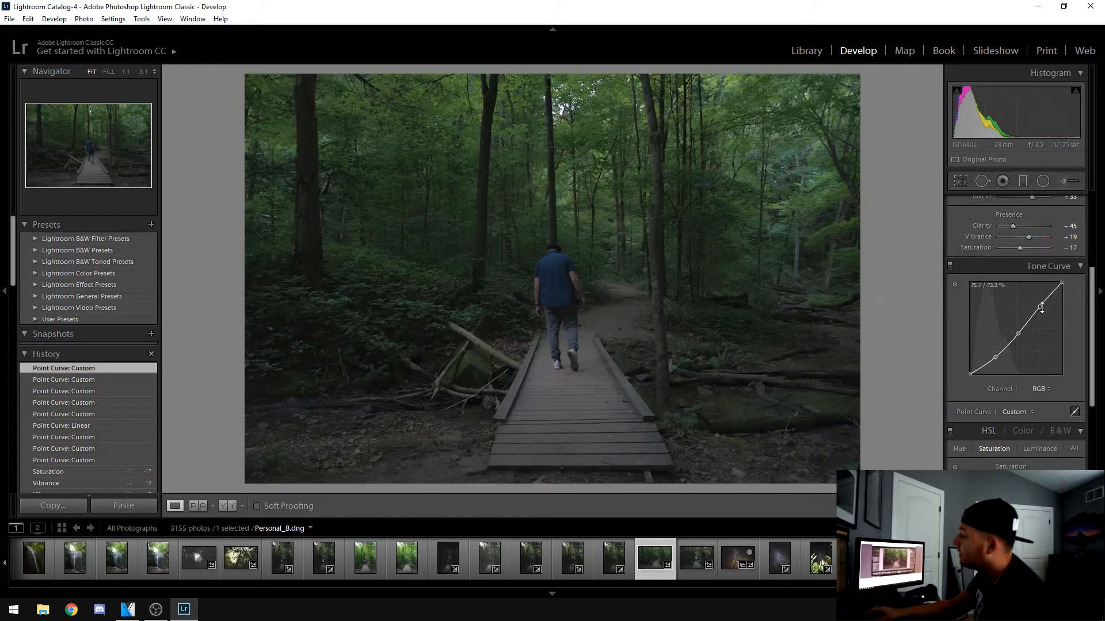
mouse_move(1040, 306)
mouse_down()
mouse_move(1030, 294)
mouse_move(1045, 309)
mouse_move(1045, 292)
mouse_up()
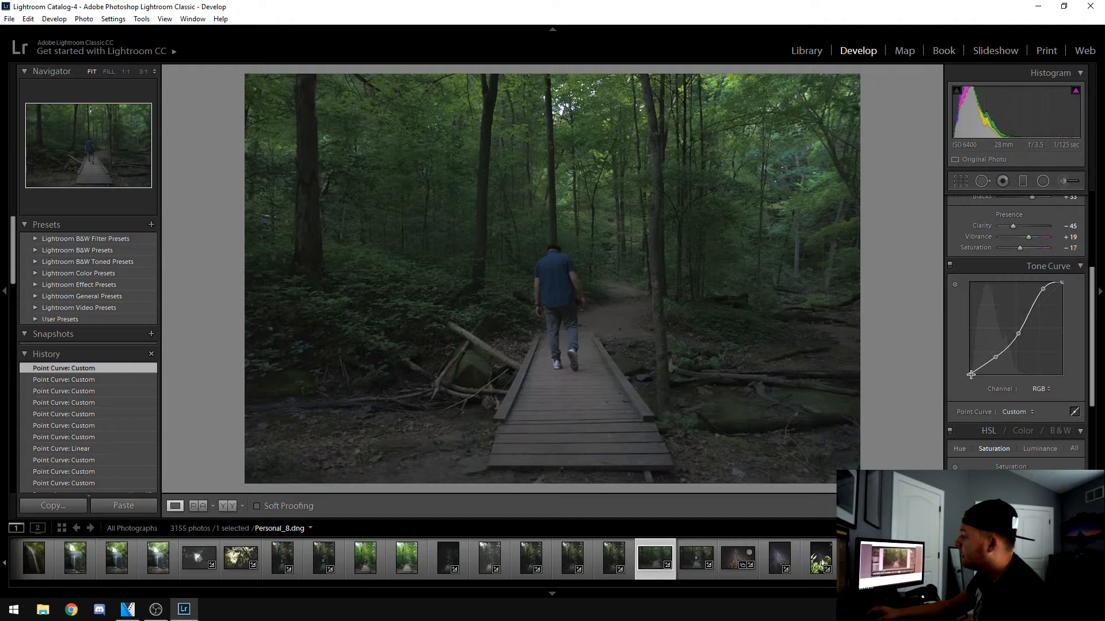
Step: Lift the RGB curve's black endpoint to about 10% and add a point beside it for faded blacks
drag(970, 374, 964, 368)
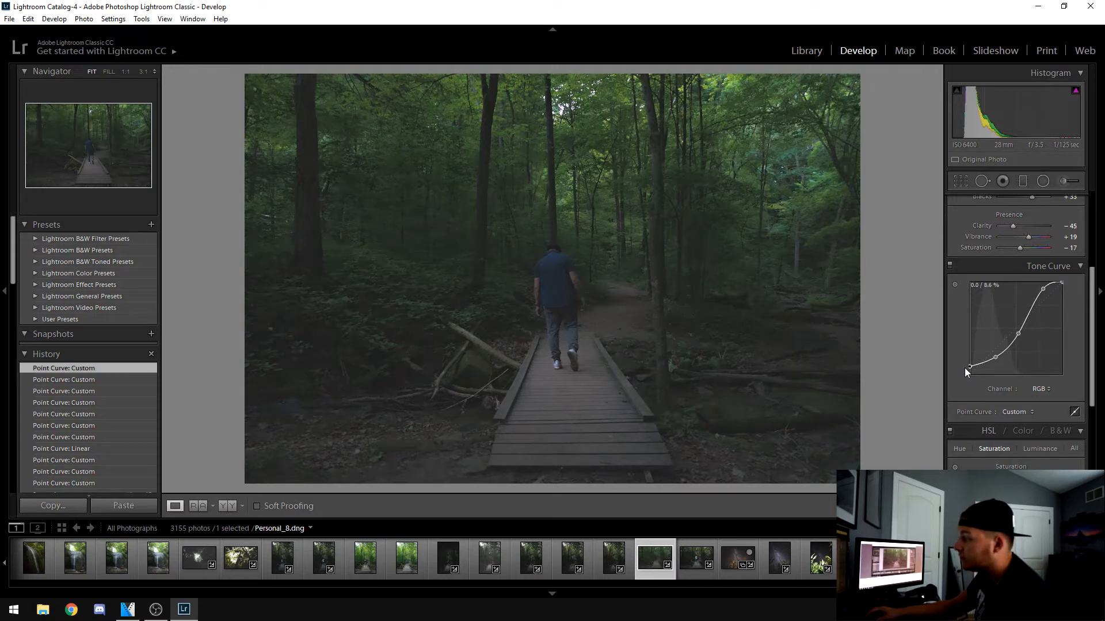
mouse_move(965, 368)
mouse_down()
mouse_move(957, 354)
mouse_move(948, 373)
mouse_up()
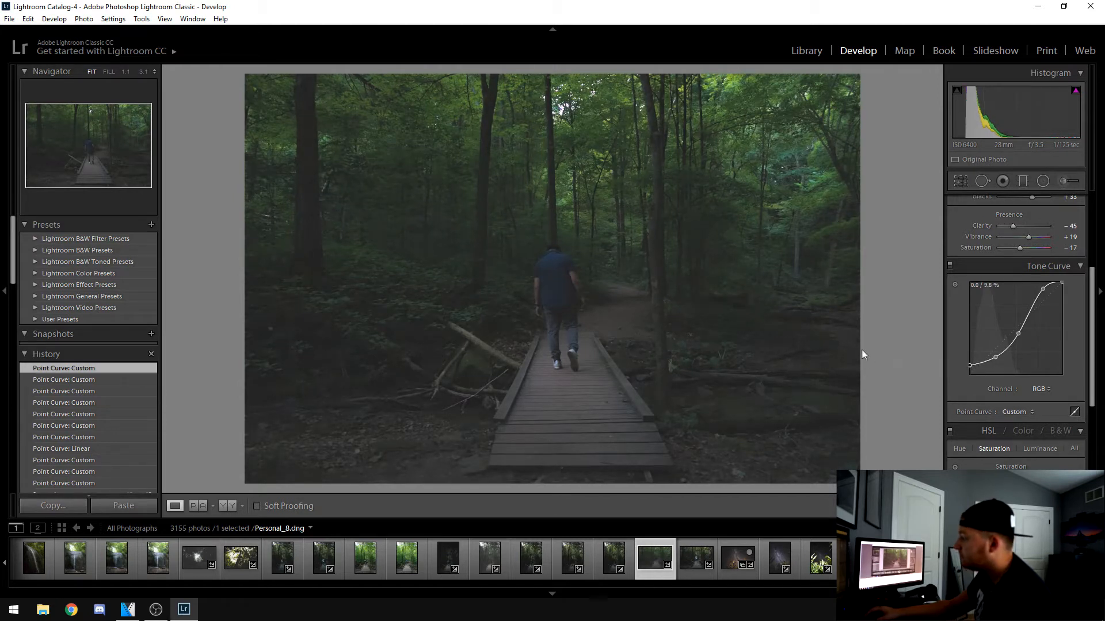
drag(970, 366, 981, 363)
drag(970, 364, 966, 366)
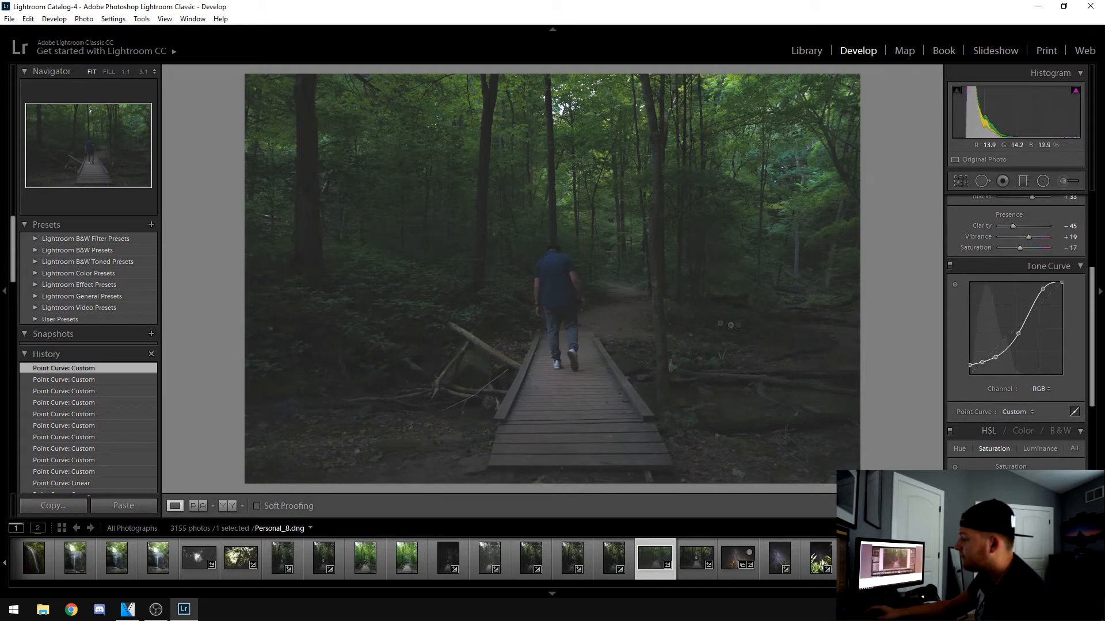
scroll(985, 319, up, 5)
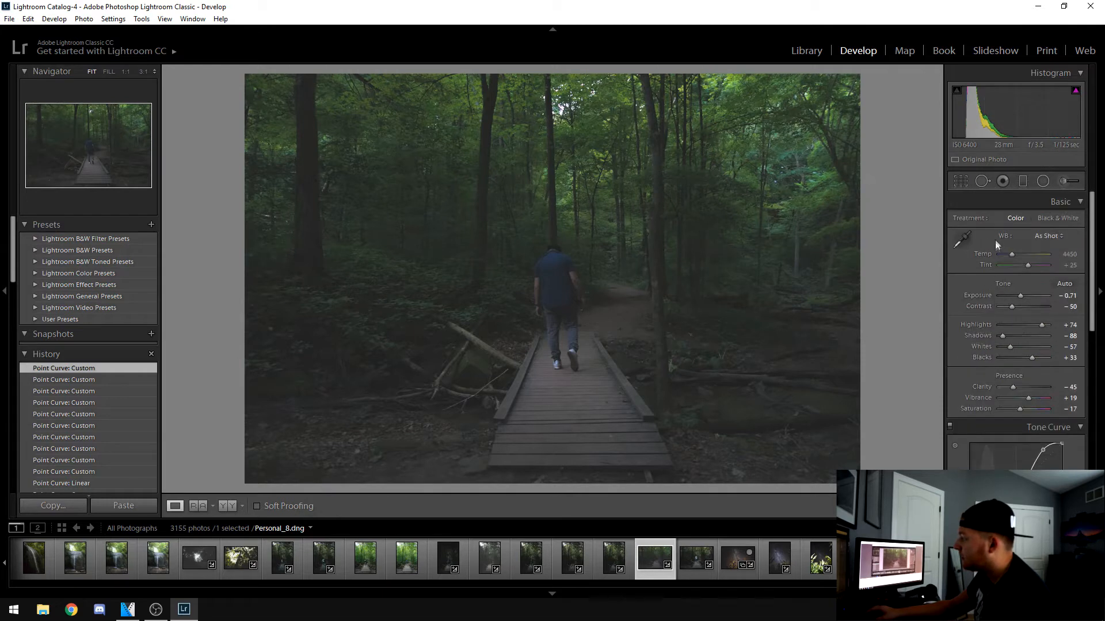
scroll(1009, 259, down, 1)
scroll(1006, 322, up, 1)
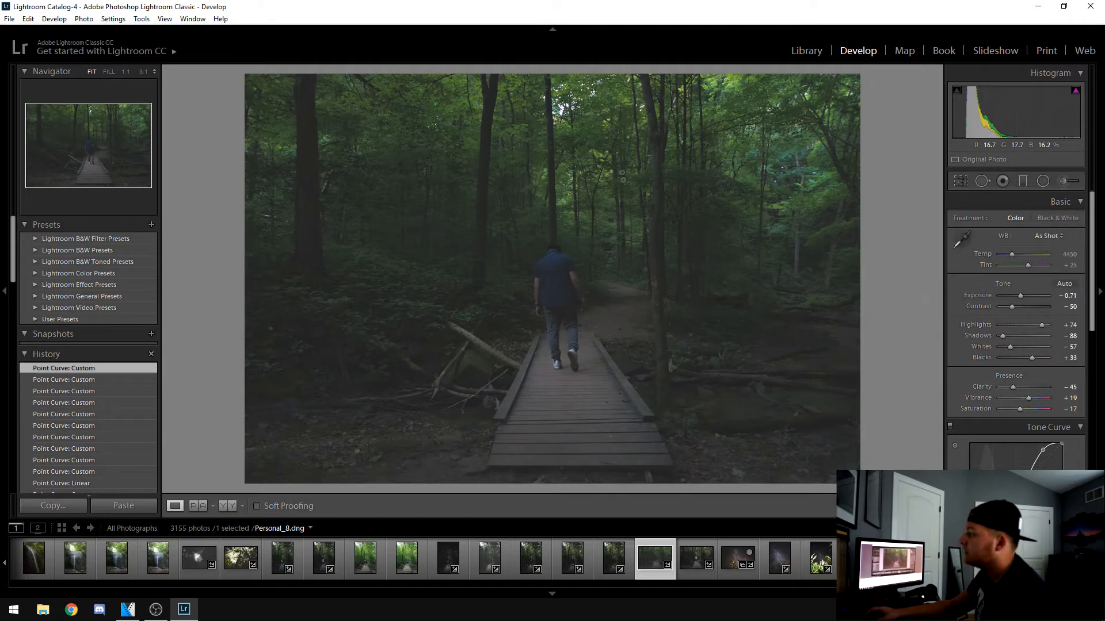
Step: Shift the HSL hue of Red to +2 and of Green to −7
scroll(977, 346, down, 2)
scroll(976, 345, down, 1)
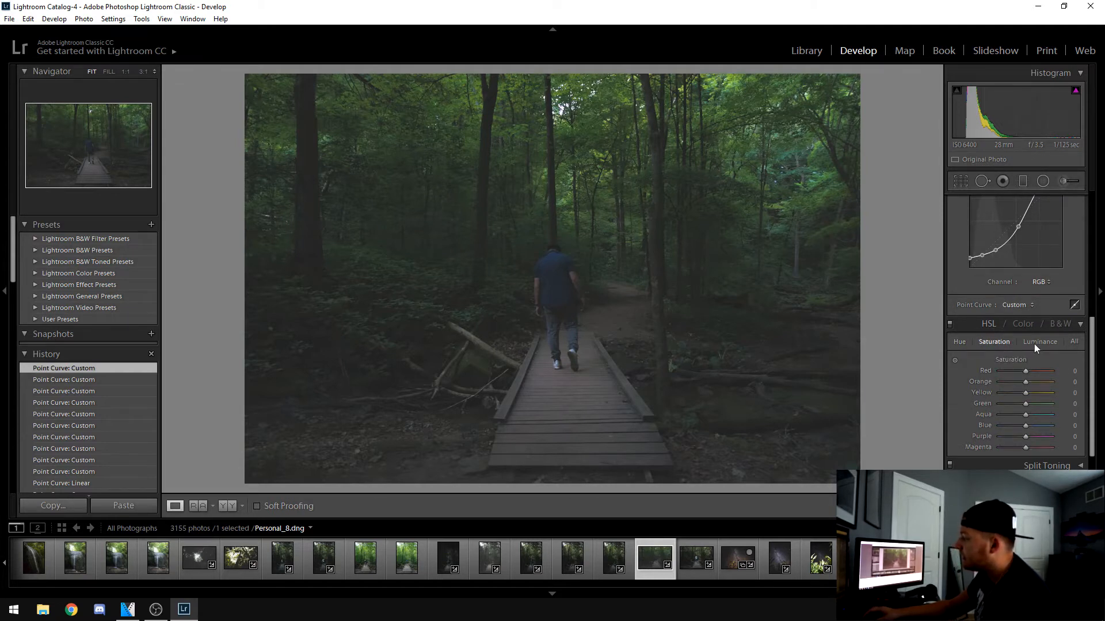
click(965, 342)
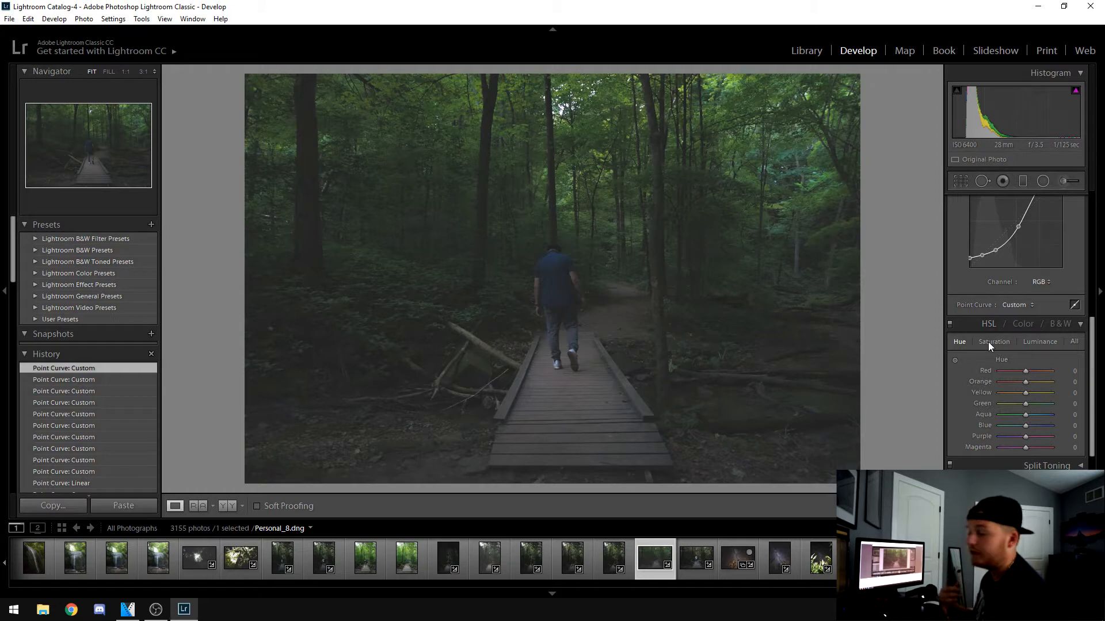
click(990, 342)
click(960, 341)
drag(1025, 371, 1023, 406)
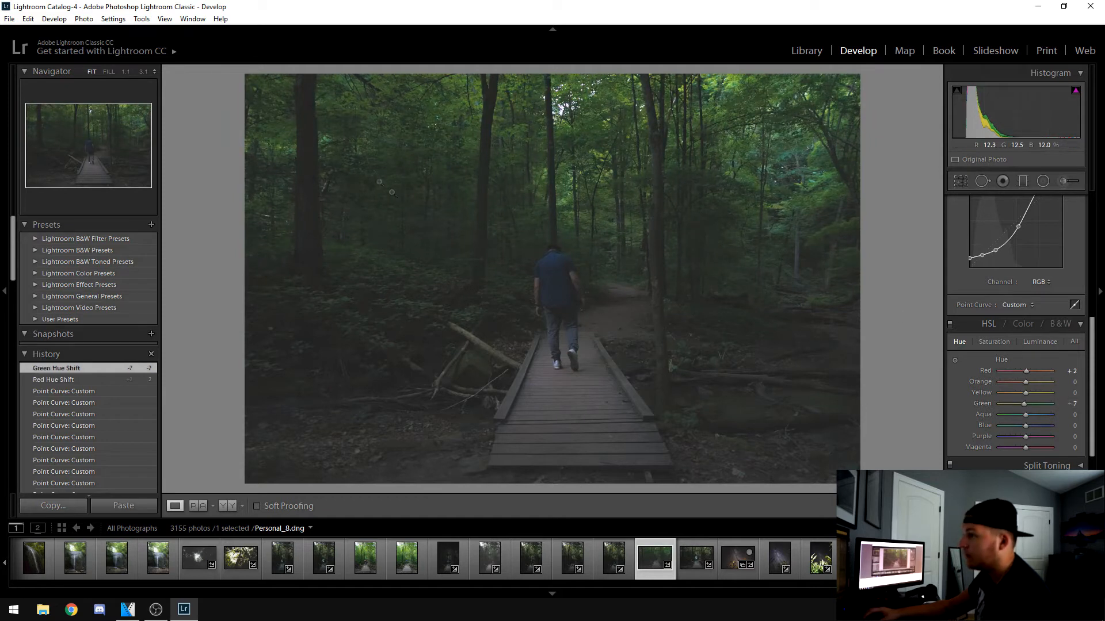
Step: Set the Yellow hue to +2 and test the Green hue in both directions, ending at +18
mouse_move(1022, 405)
mouse_down()
mouse_move(984, 409)
mouse_move(1036, 393)
mouse_move(1001, 405)
mouse_move(1026, 392)
mouse_up()
click(1018, 403)
click(1027, 405)
click(1015, 404)
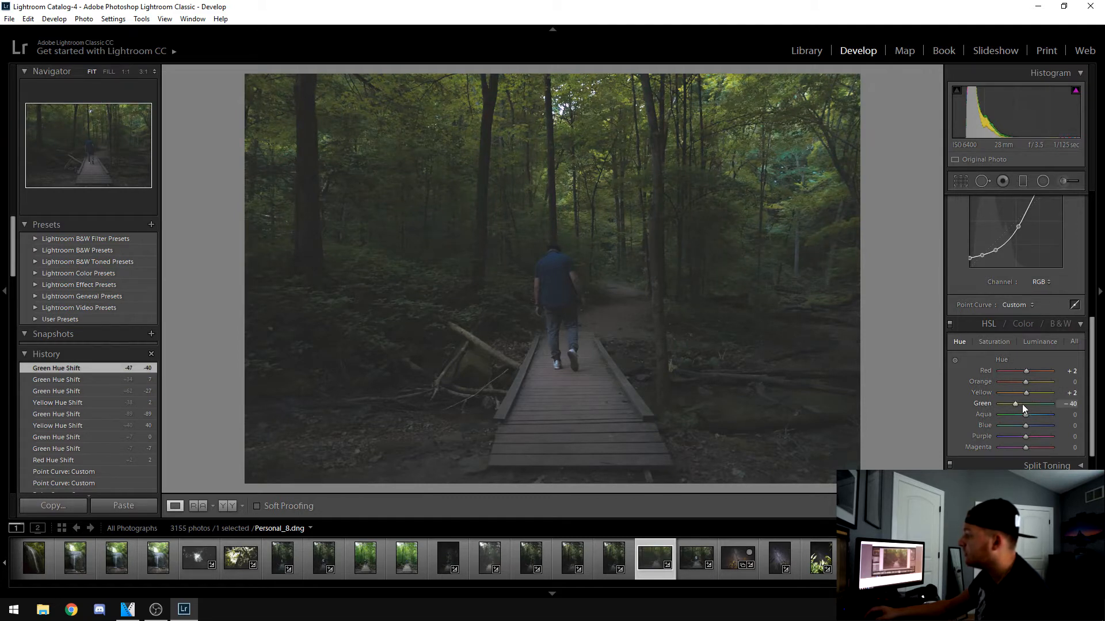
click(1022, 404)
click(1030, 405)
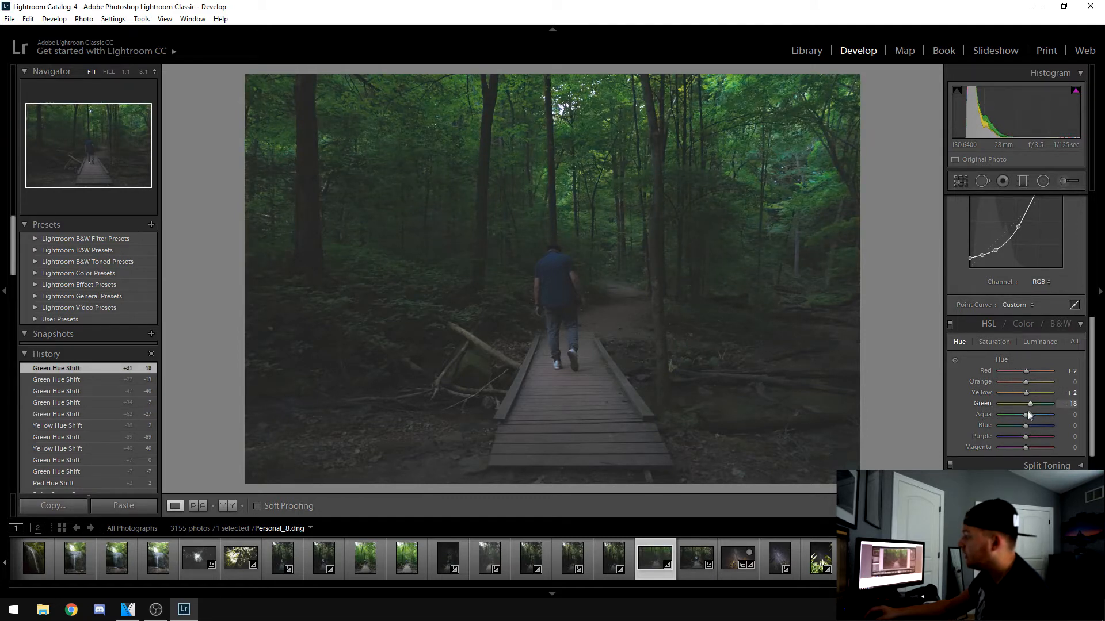
Step: Test the Aqua hue on the background trees at 1:1 zoom, ending at −71, and set the Blue hue to −2
mouse_move(1027, 415)
mouse_down()
mouse_move(998, 415)
mouse_move(1031, 416)
mouse_up()
click(809, 247)
drag(855, 295, 769, 266)
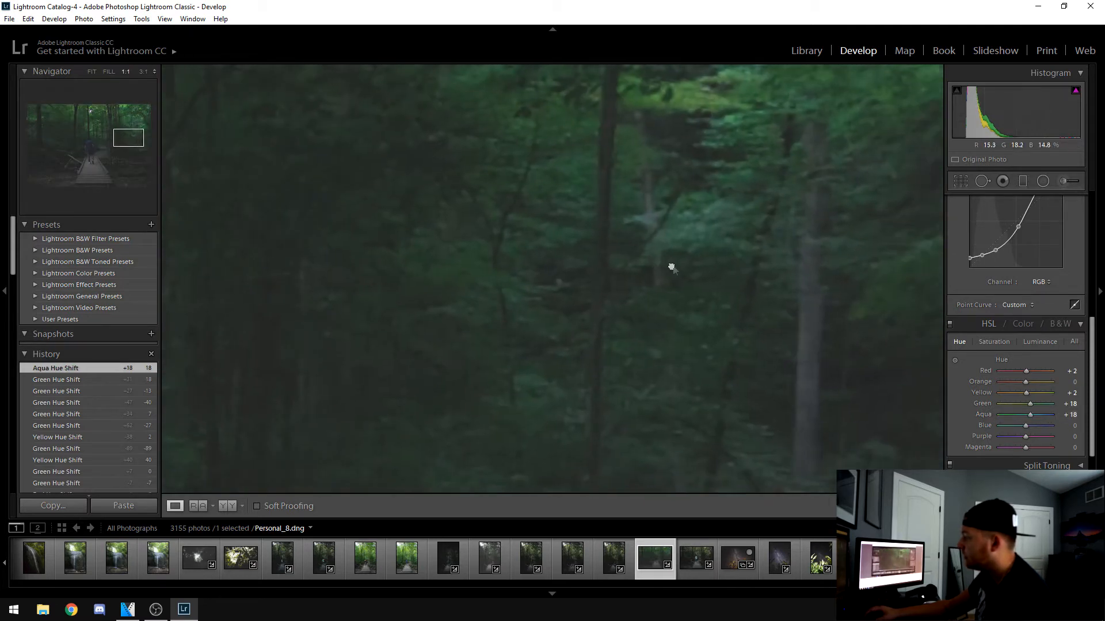
mouse_move(1029, 416)
mouse_down()
mouse_move(999, 415)
mouse_move(1029, 418)
mouse_up()
mouse_move(1016, 413)
mouse_down()
mouse_move(1006, 414)
mouse_move(1021, 414)
mouse_up()
drag(753, 155, 747, 352)
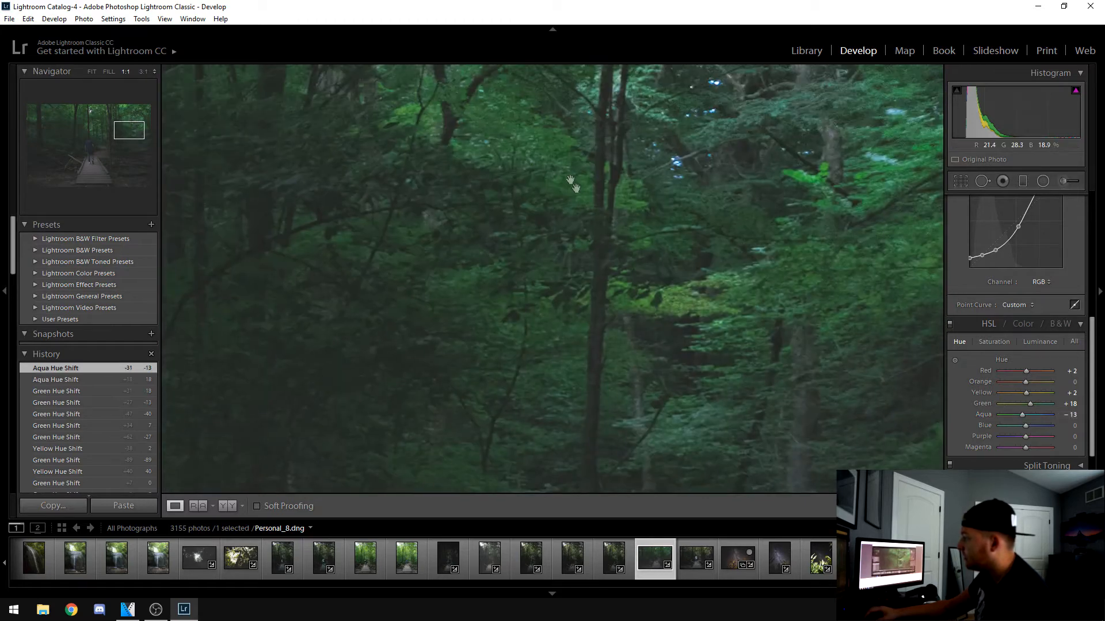
drag(681, 300, 631, 259)
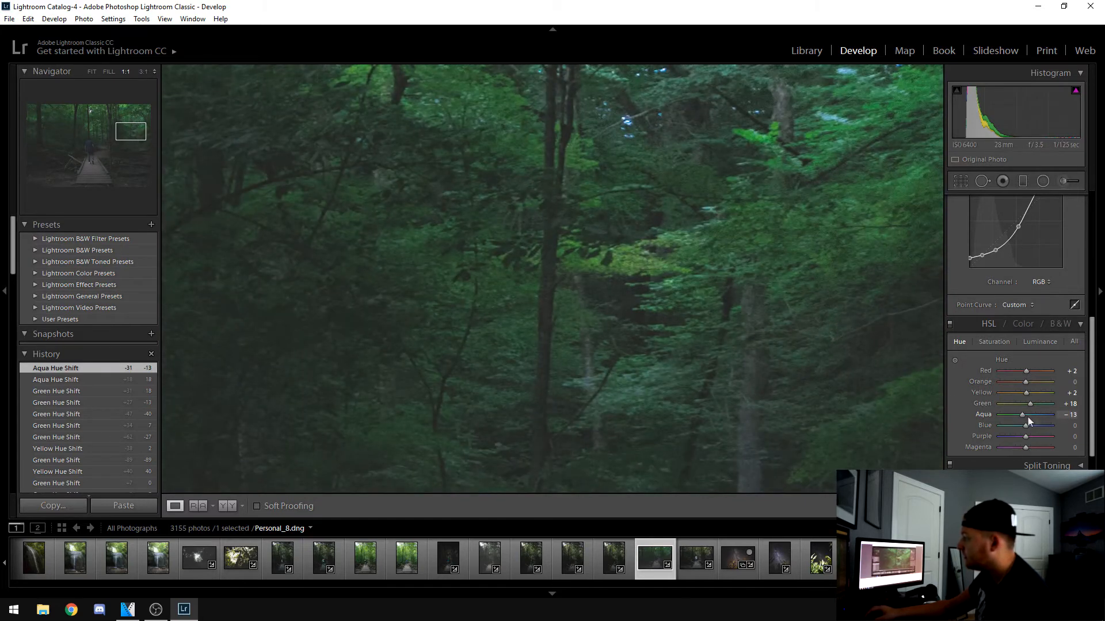
drag(1061, 417, 1011, 416)
click(654, 293)
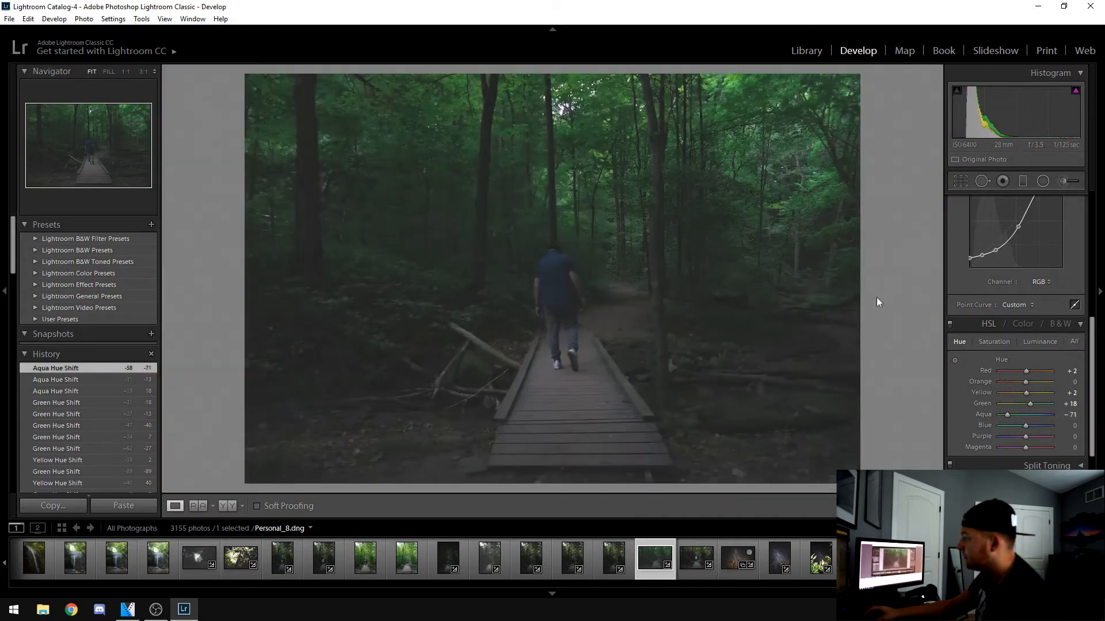
mouse_move(1019, 434)
mouse_down()
mouse_move(1004, 431)
mouse_move(1044, 427)
mouse_move(1026, 427)
mouse_up()
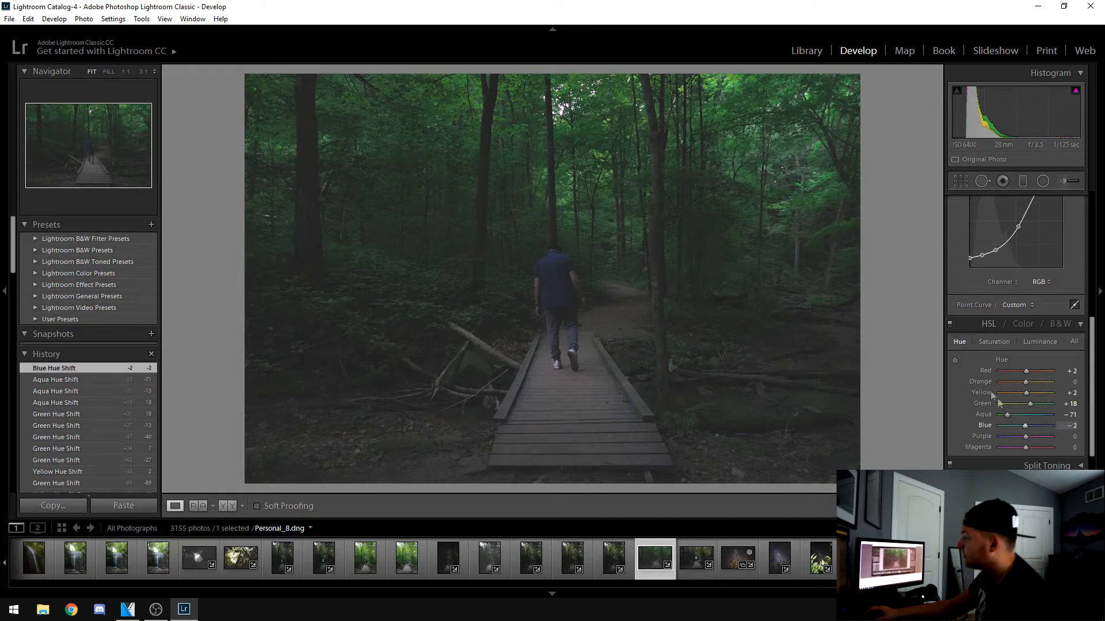
Step: Set the HSL saturation of Red to −4 and of Yellow to −27 after testing stronger reductions
click(1001, 343)
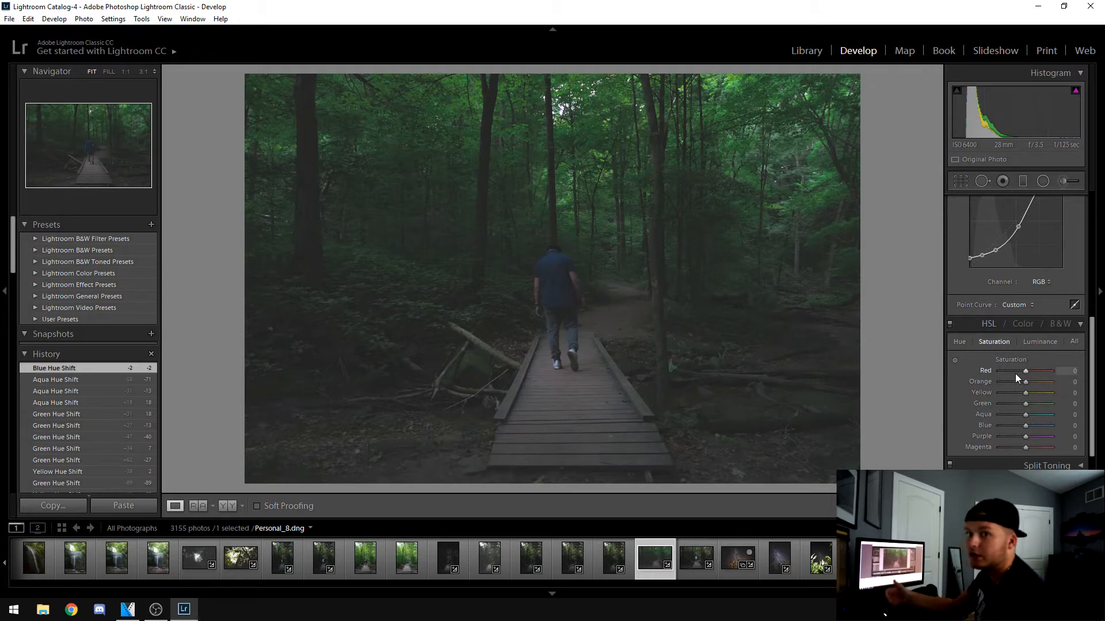
mouse_move(1014, 374)
mouse_down()
mouse_move(1003, 372)
mouse_move(1024, 371)
mouse_up()
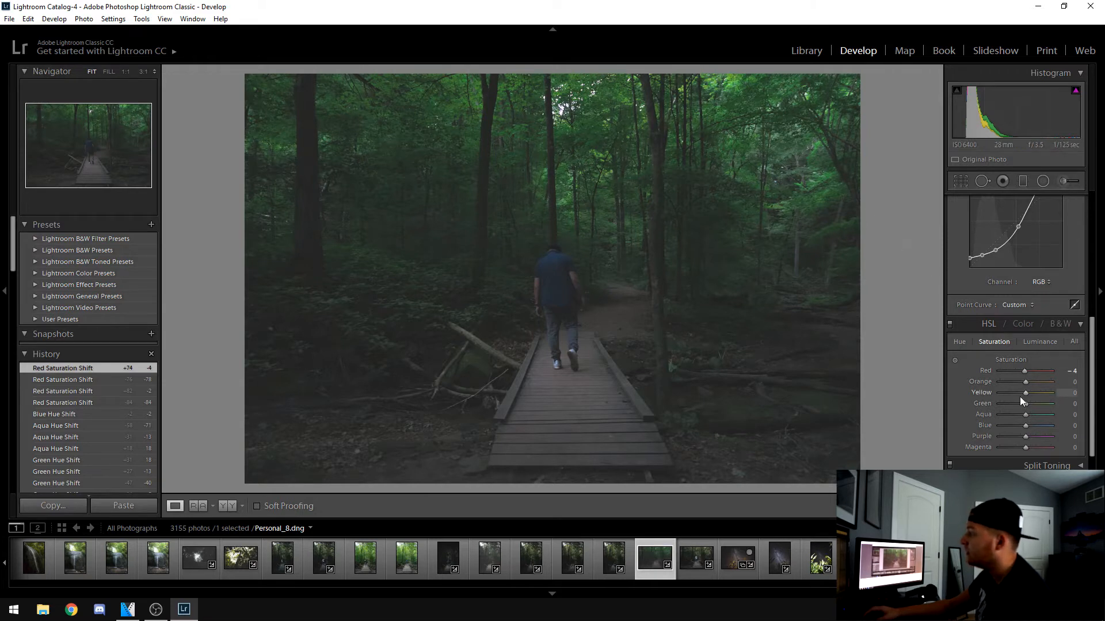
click(999, 393)
drag(999, 393, 1018, 395)
drag(1018, 395, 1002, 394)
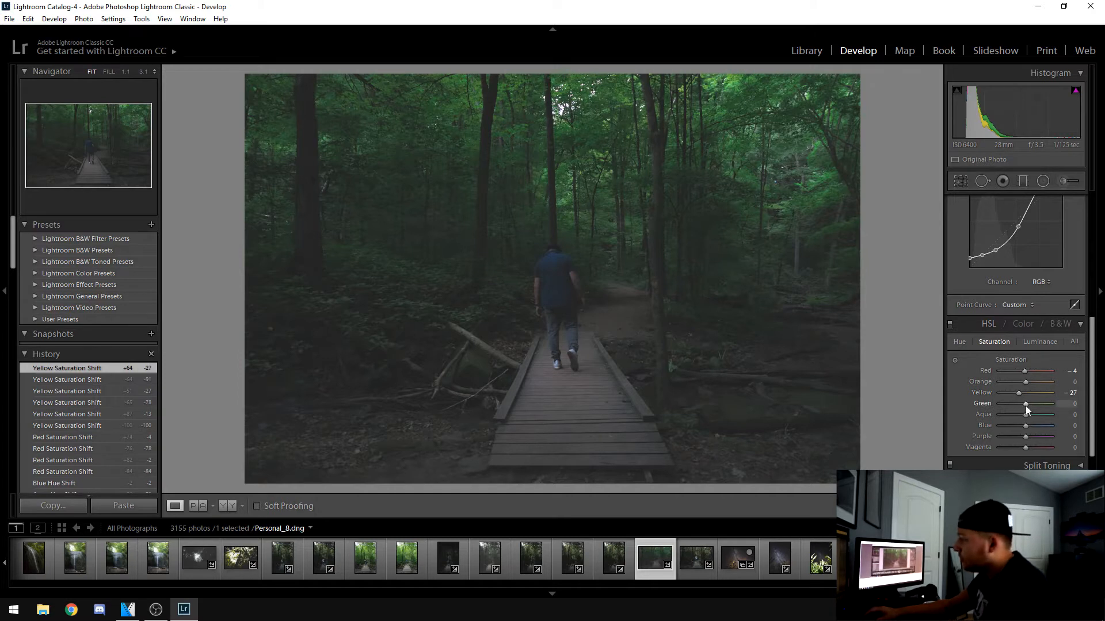
Step: Reduce the Green saturation to −60 and inspect the dark undergrowth beside the bridge at 1:1 zoom
mouse_move(1027, 401)
mouse_down()
mouse_move(1007, 406)
mouse_move(1063, 410)
mouse_move(1012, 403)
mouse_up()
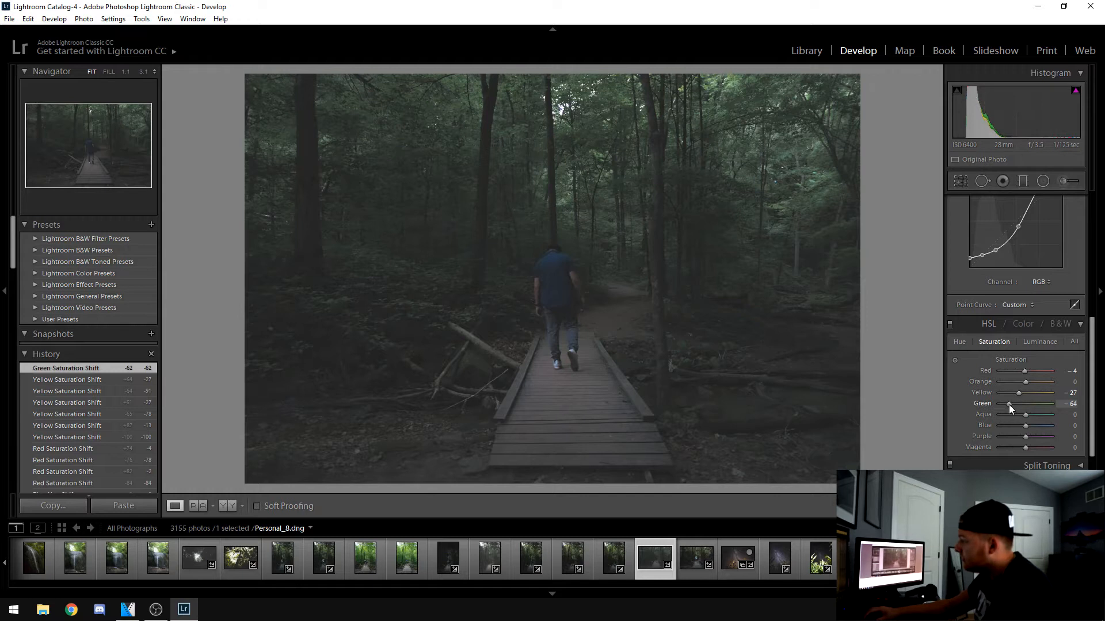
drag(1010, 405, 1010, 405)
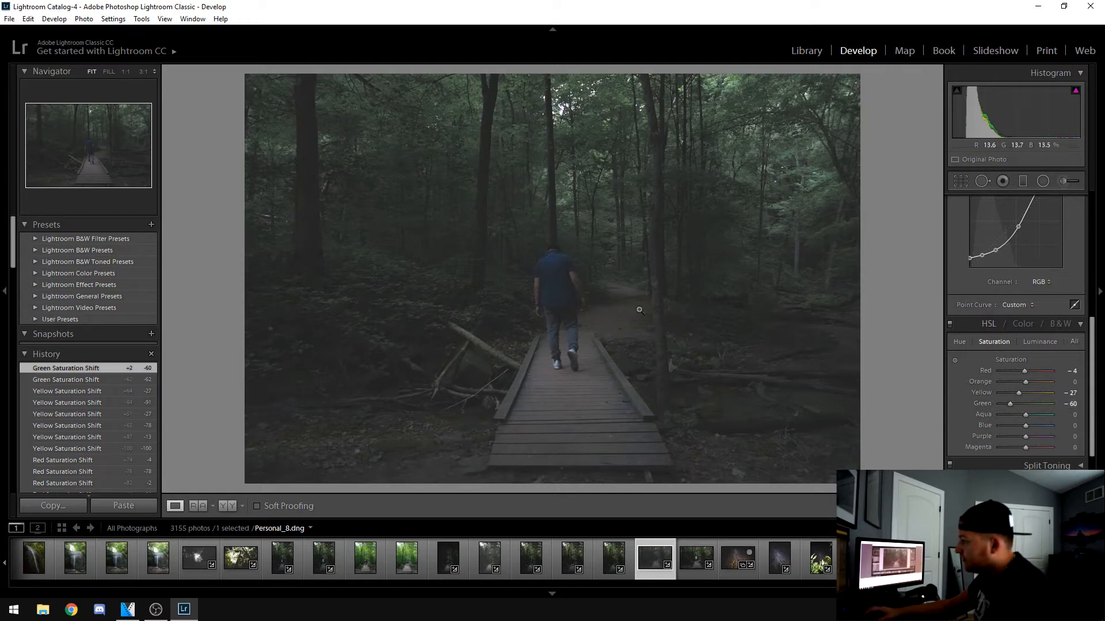
click(400, 291)
drag(577, 178, 502, 288)
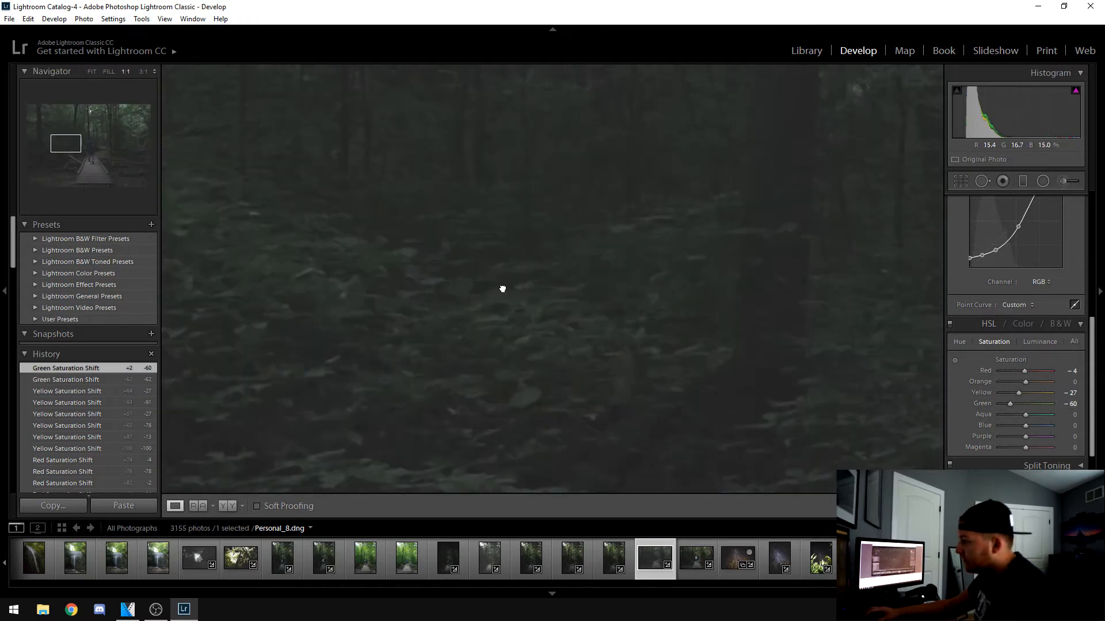
Step: Set the HSL saturation of Blue to +16, Purple to +4 and Magenta to +7
click(540, 234)
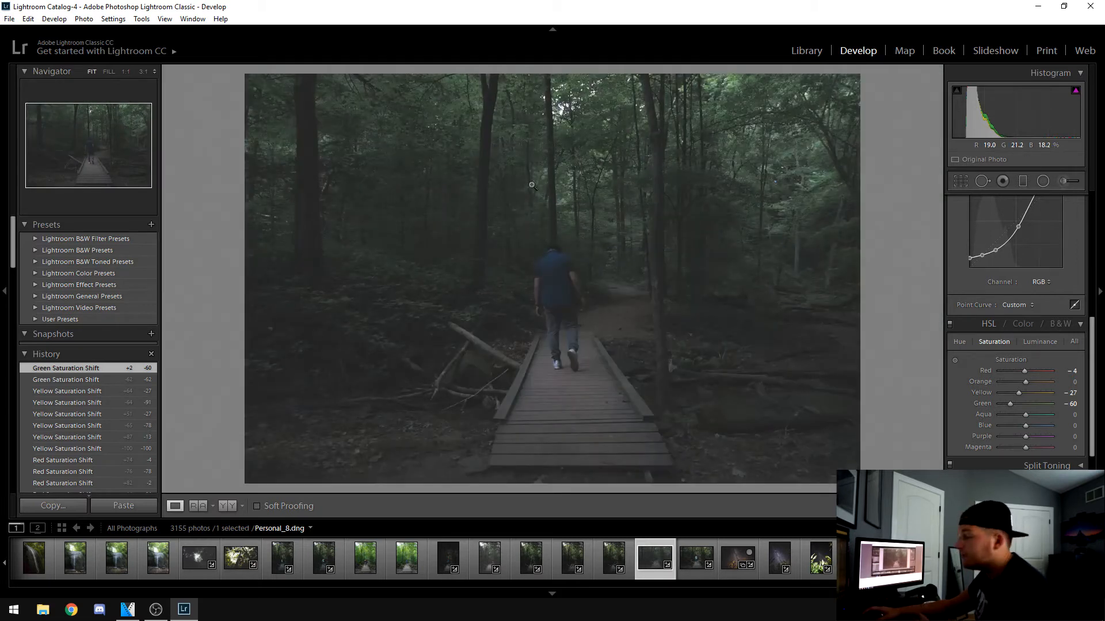
mouse_move(1025, 426)
mouse_down()
mouse_move(1011, 426)
mouse_move(1040, 426)
mouse_move(1026, 429)
mouse_up()
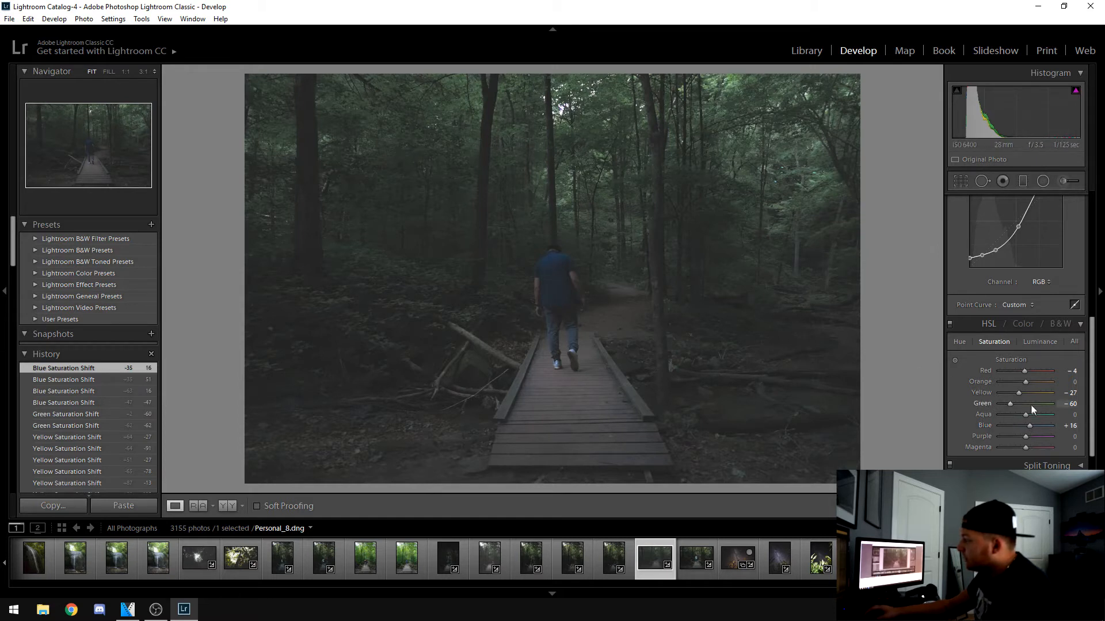
click(1013, 438)
mouse_move(1013, 438)
mouse_down()
mouse_move(1034, 437)
mouse_move(1012, 436)
mouse_move(1027, 447)
mouse_up()
click(1040, 448)
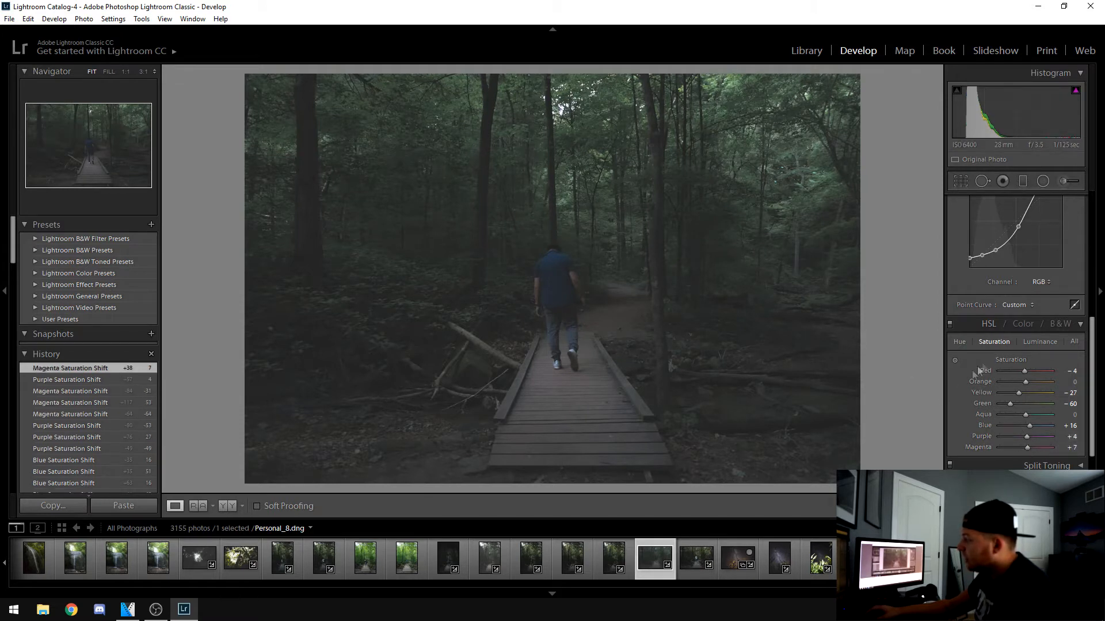
Step: Collapse the HSL and Tone Curve settings and open the Effects settings
click(1048, 343)
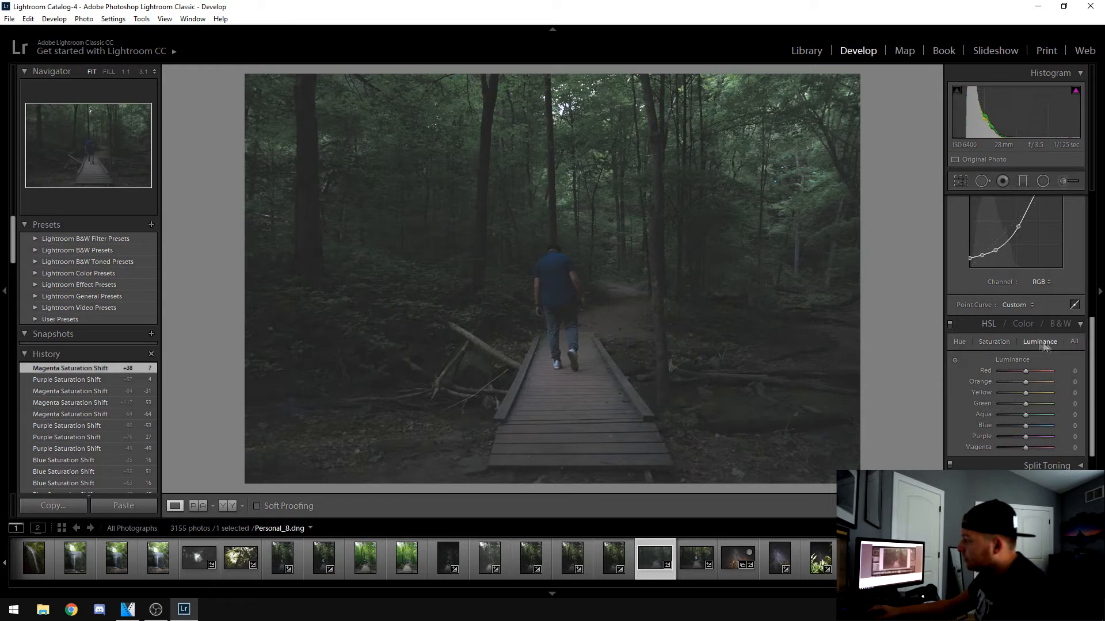
click(1080, 326)
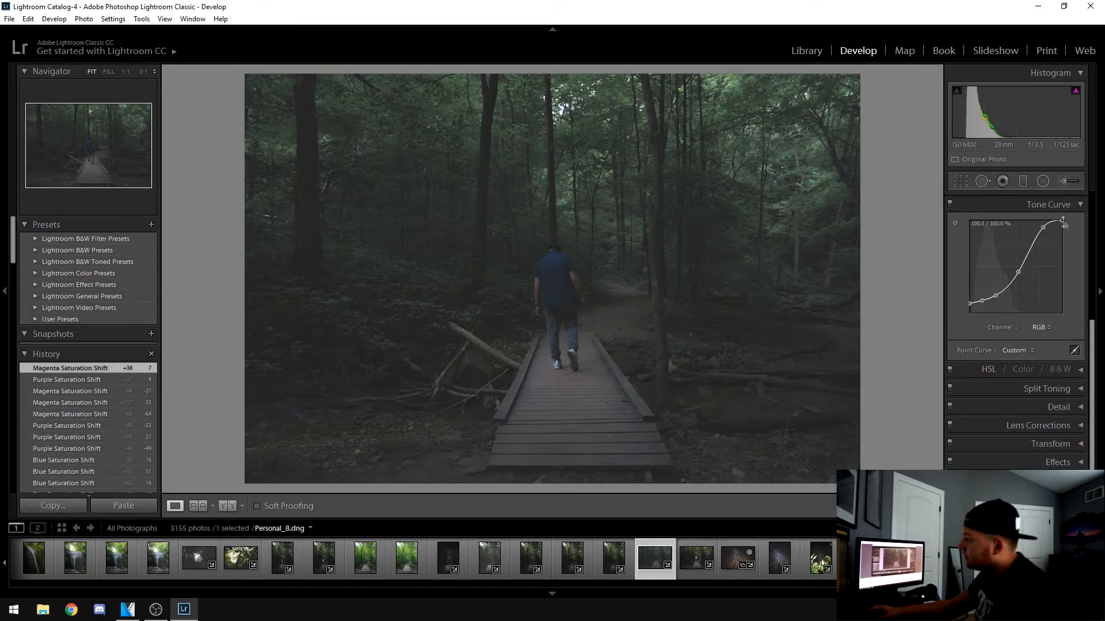
click(1053, 205)
scroll(1080, 225, up, 5)
scroll(1061, 443, down, 5)
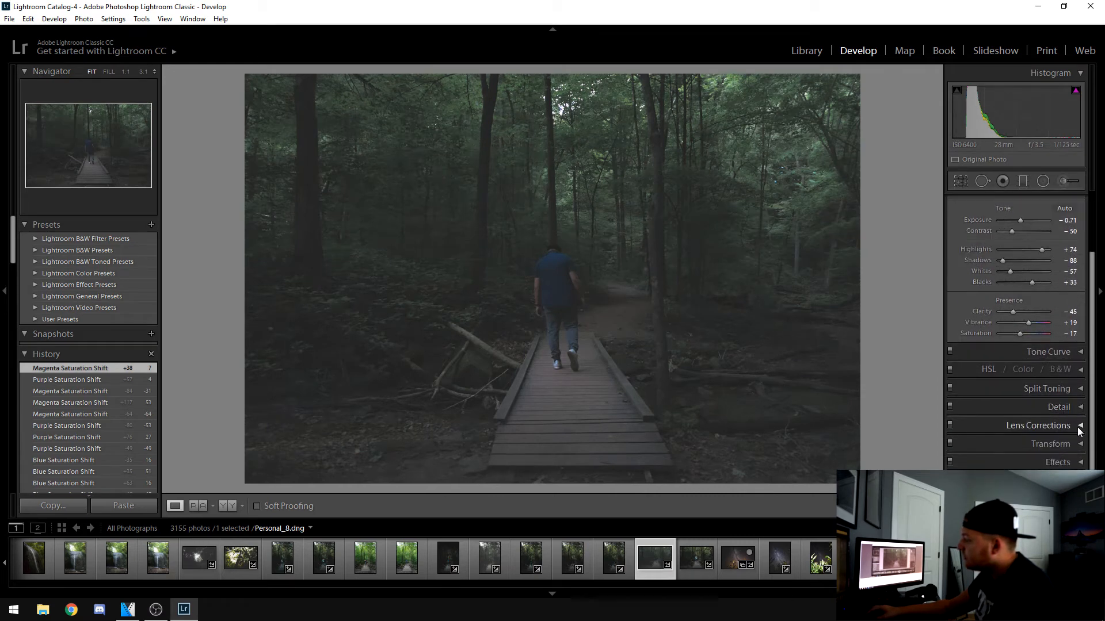
click(1078, 430)
click(1078, 292)
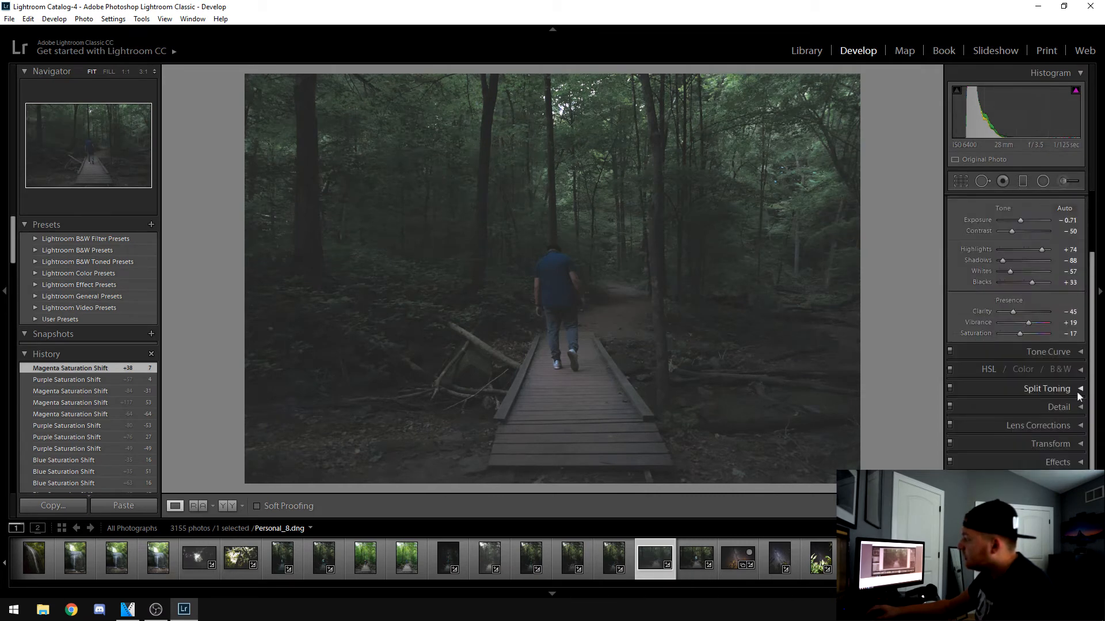
click(1079, 462)
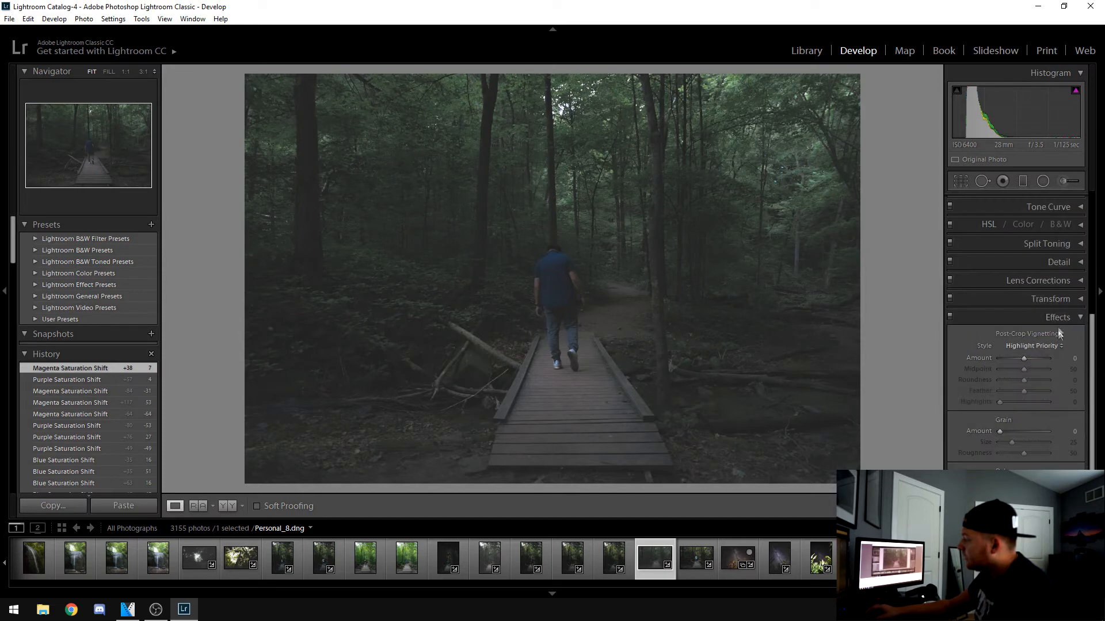
Step: Add a Highlight Priority post-crop vignette with amount −33, midpoint 11, roundness −60 and feather 49
mouse_move(1021, 360)
mouse_down()
mouse_move(1000, 357)
mouse_move(1044, 358)
mouse_move(1014, 360)
mouse_up()
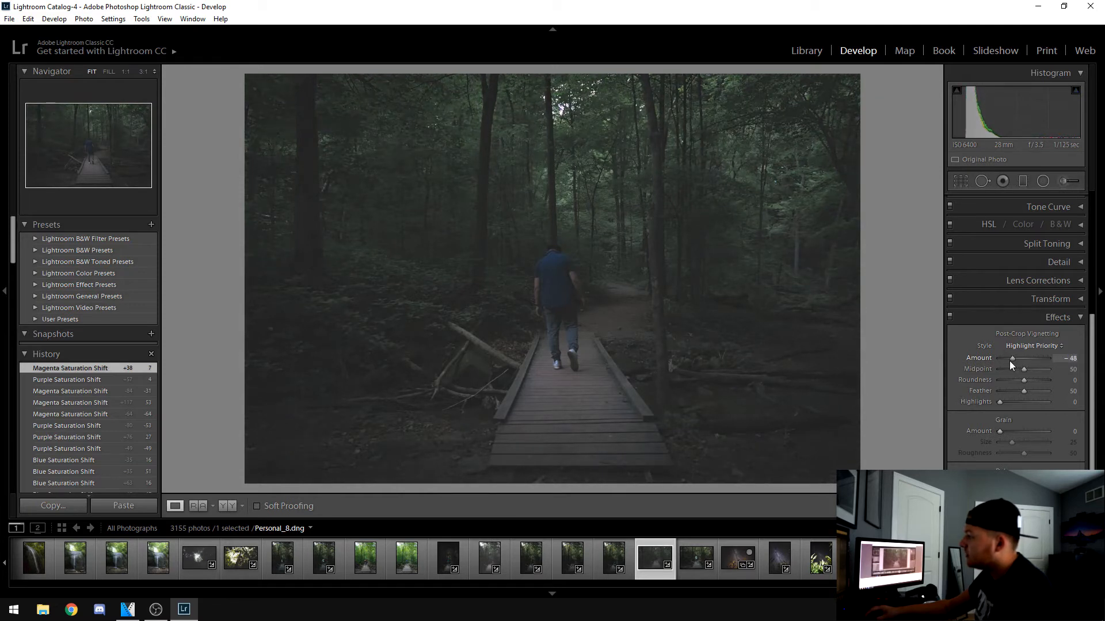
mouse_move(1011, 363)
mouse_down()
mouse_move(1031, 369)
mouse_move(1005, 368)
mouse_move(1015, 380)
mouse_up()
click(1039, 380)
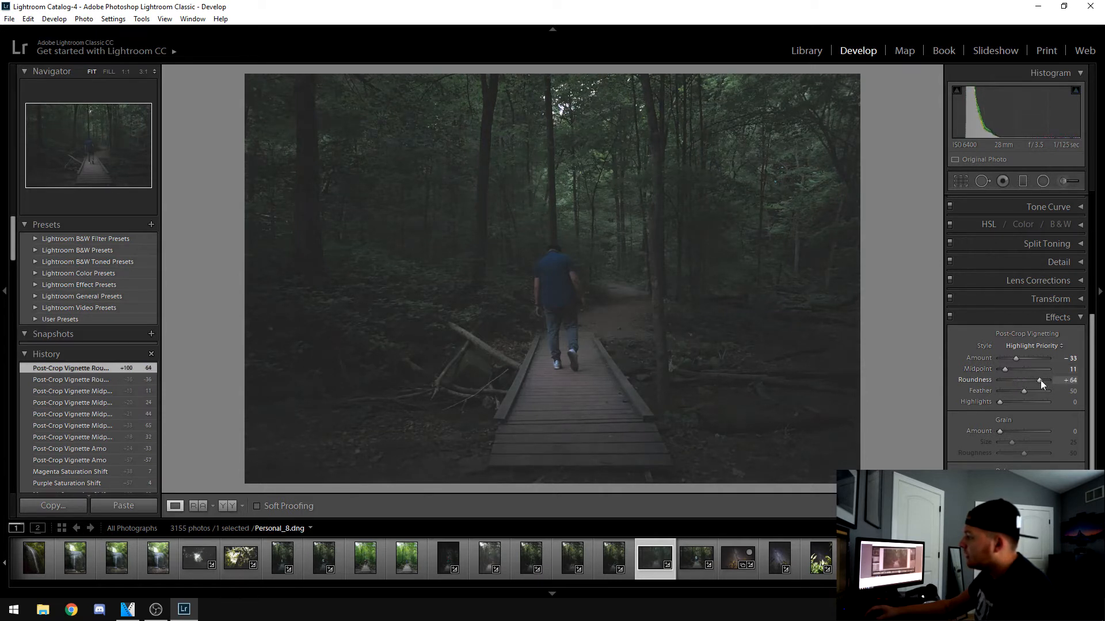
click(1016, 380)
drag(1012, 379, 1009, 392)
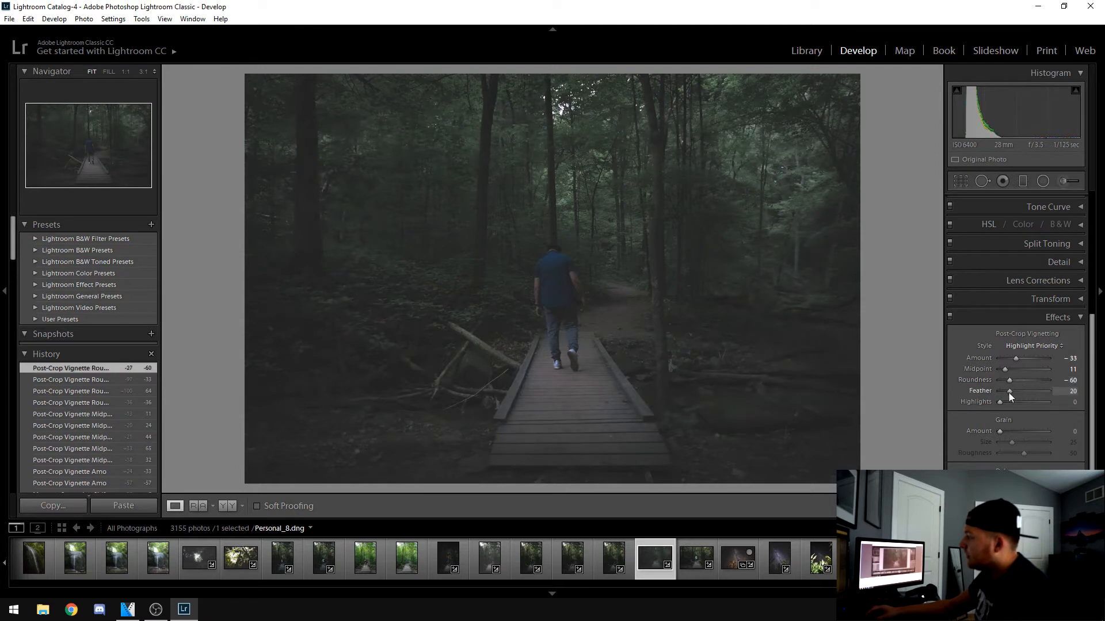
mouse_move(1010, 389)
mouse_down()
mouse_move(981, 389)
mouse_move(1022, 392)
mouse_up()
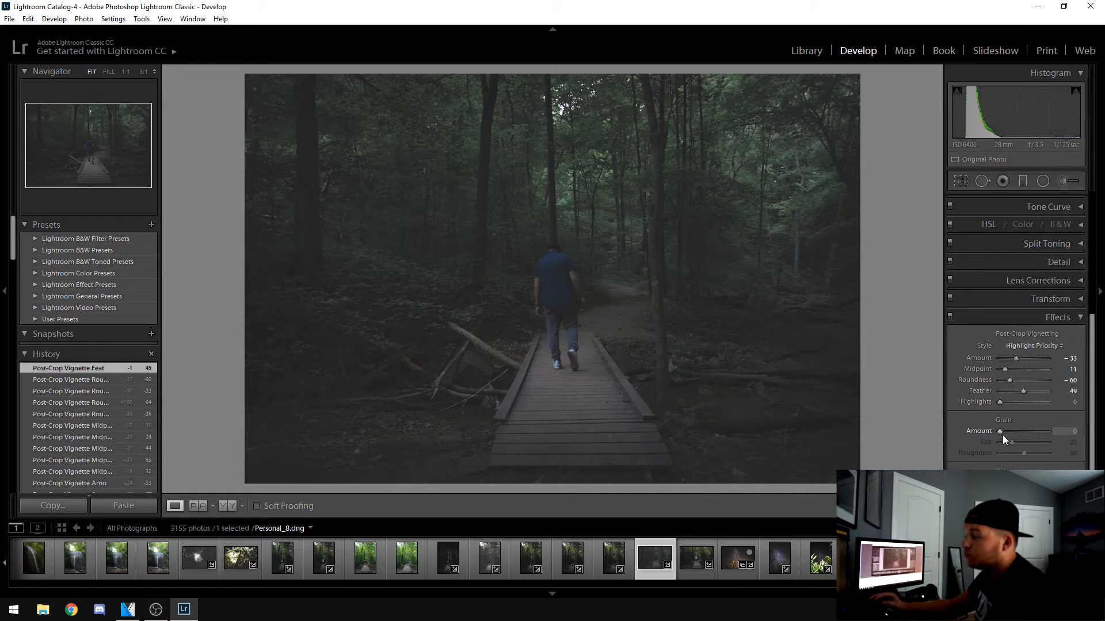
Step: Test grain amounts up to 100 on the photo and reset the grain amount to 0
click(1014, 430)
click(1034, 428)
click(1050, 428)
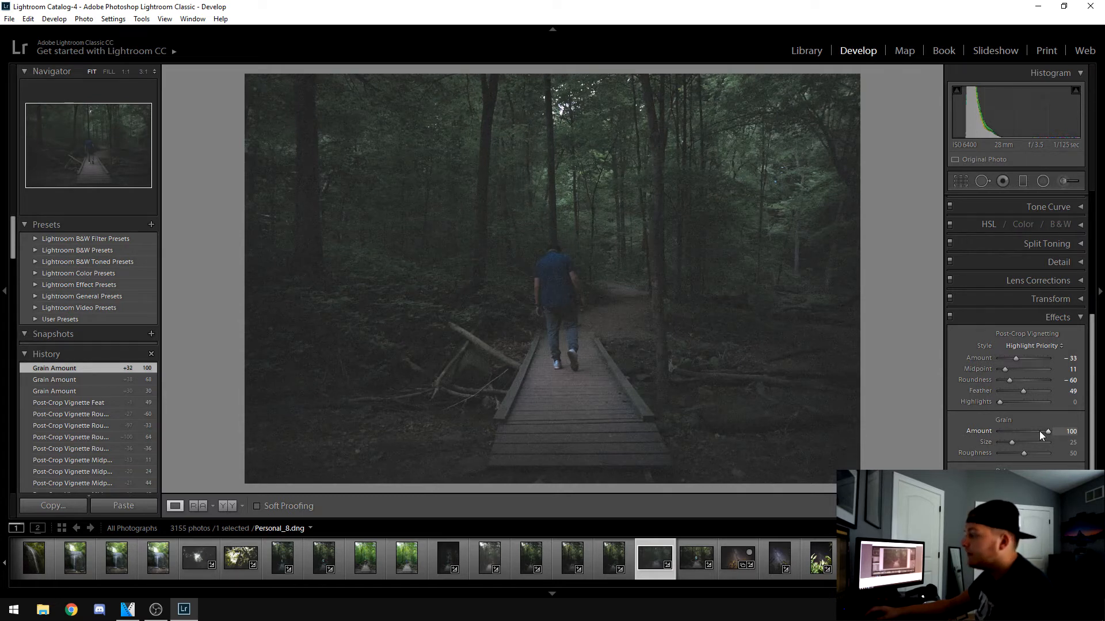
click(1039, 431)
click(1020, 432)
click(1011, 431)
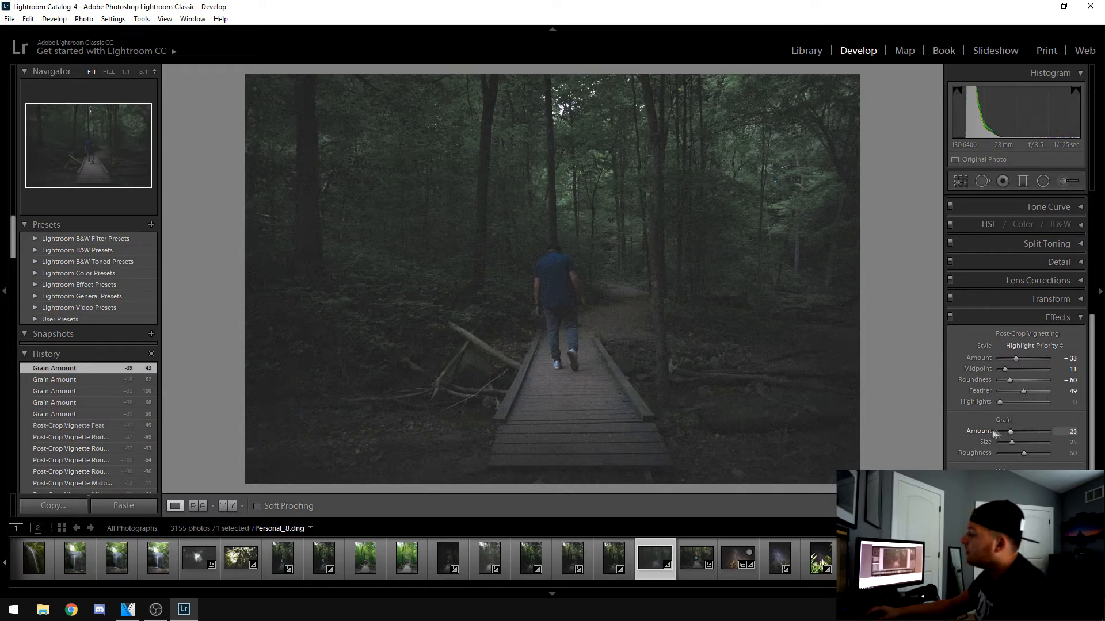
double_click(986, 431)
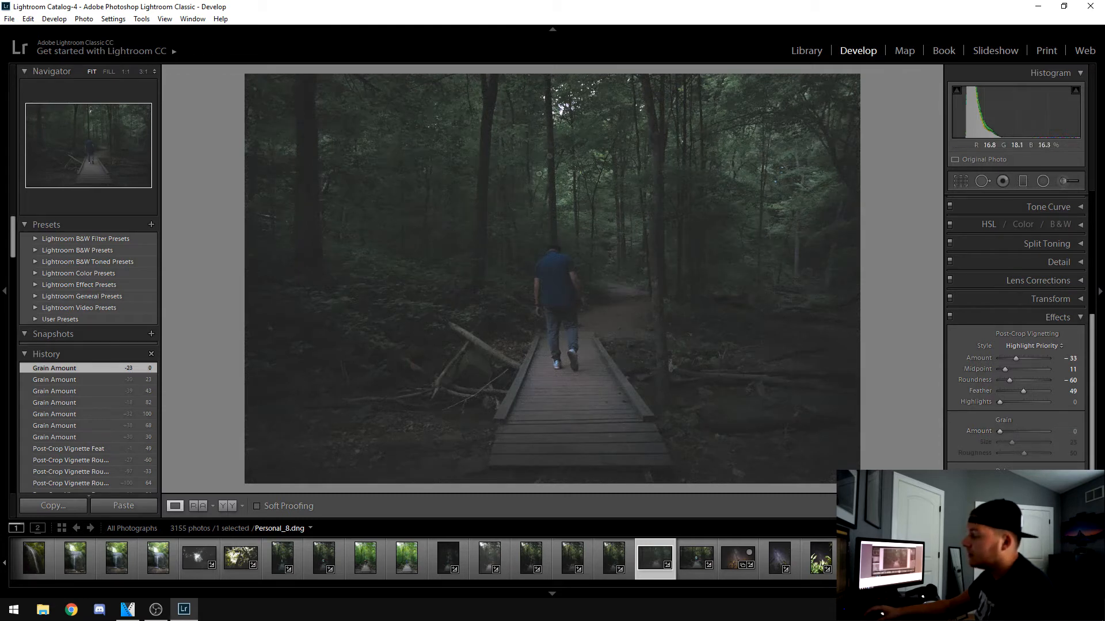
Step: Crop both sides of the photo slightly at full height with a custom aspect, keeping the man and bridge near the center
scroll(1024, 454, down, 1)
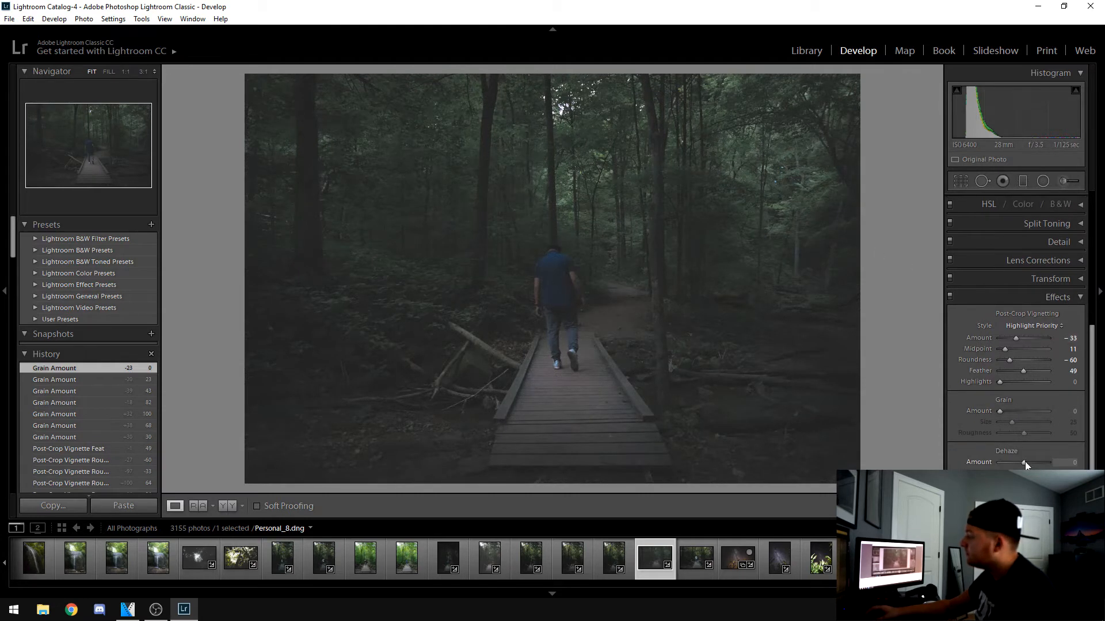
click(1083, 300)
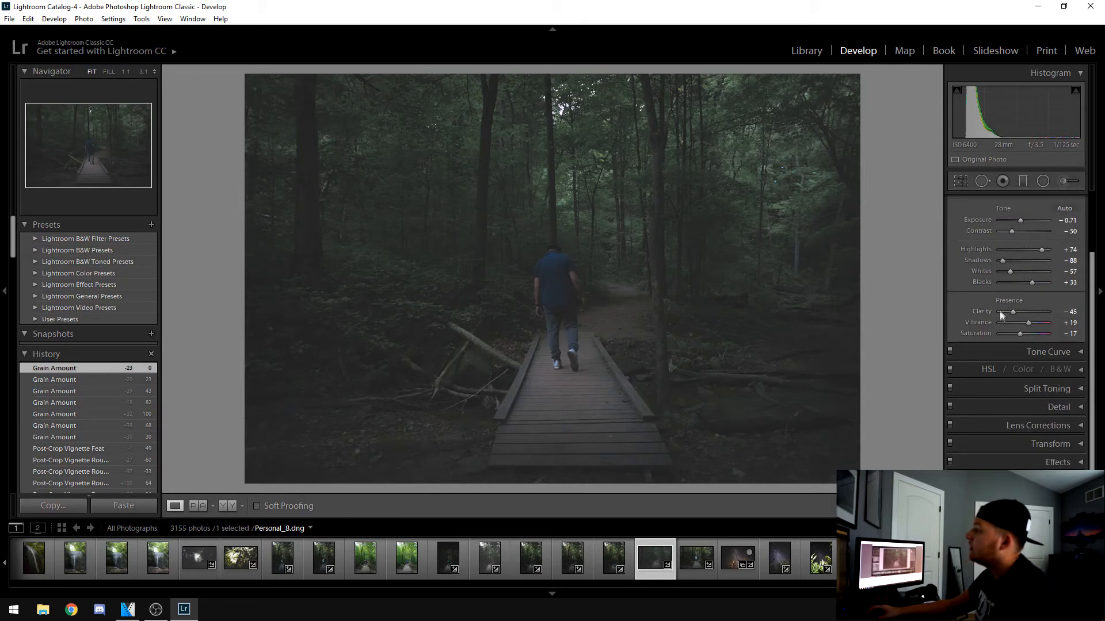
scroll(983, 268, up, 4)
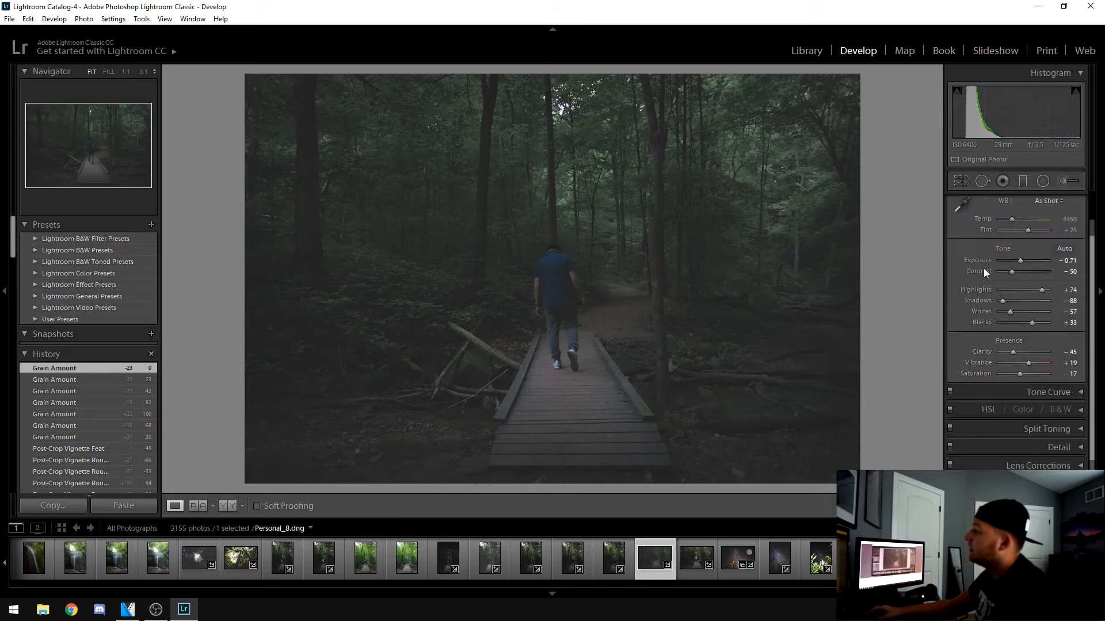
click(982, 182)
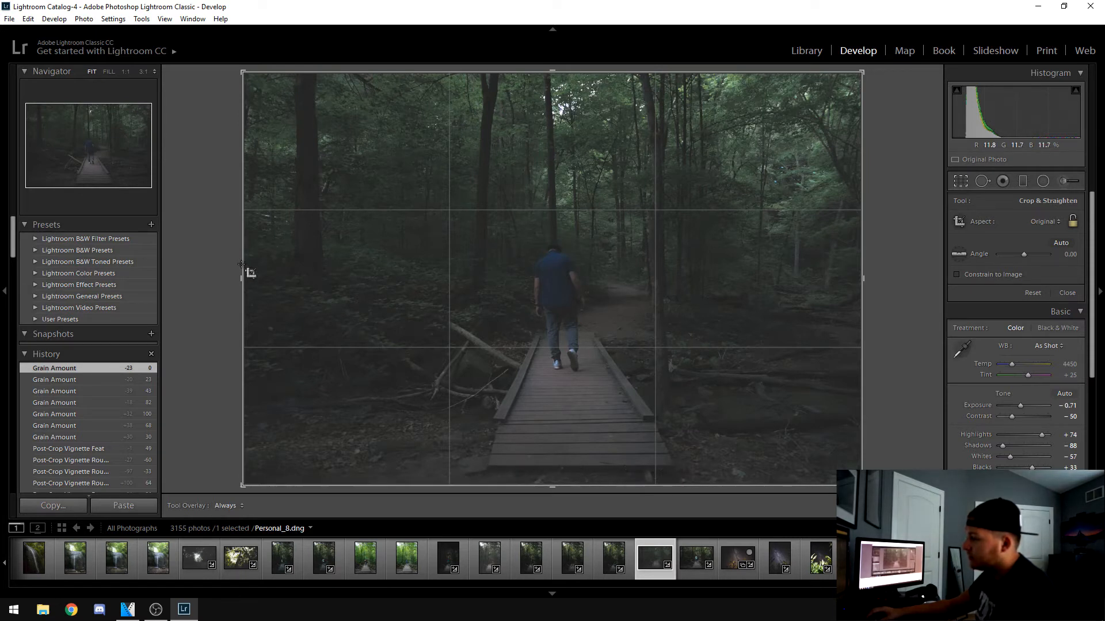
drag(242, 280, 269, 280)
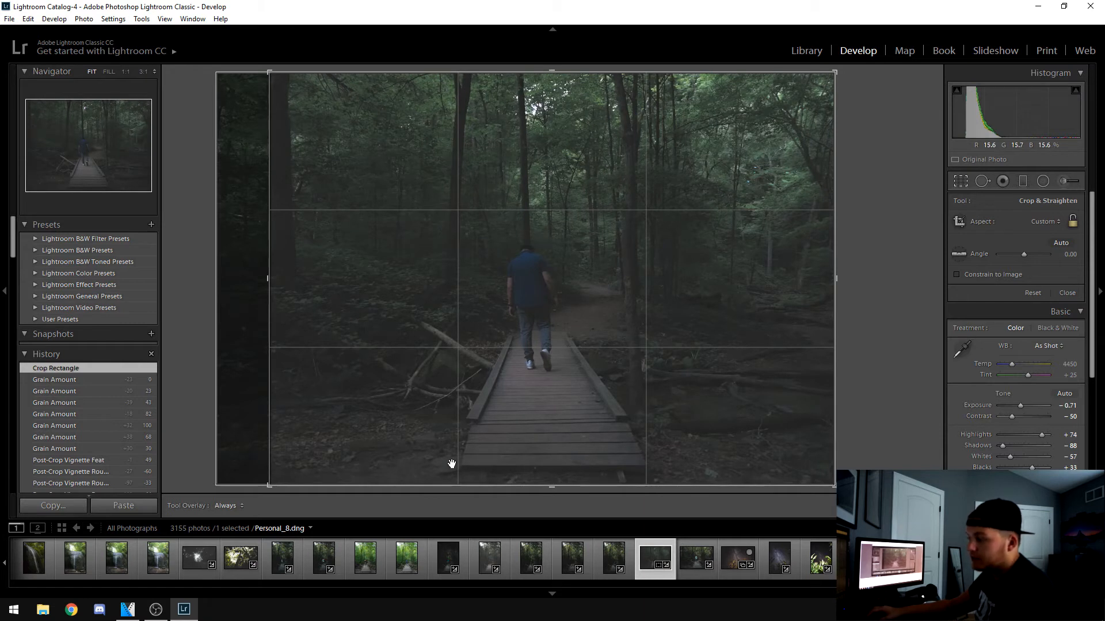
drag(519, 259, 527, 283)
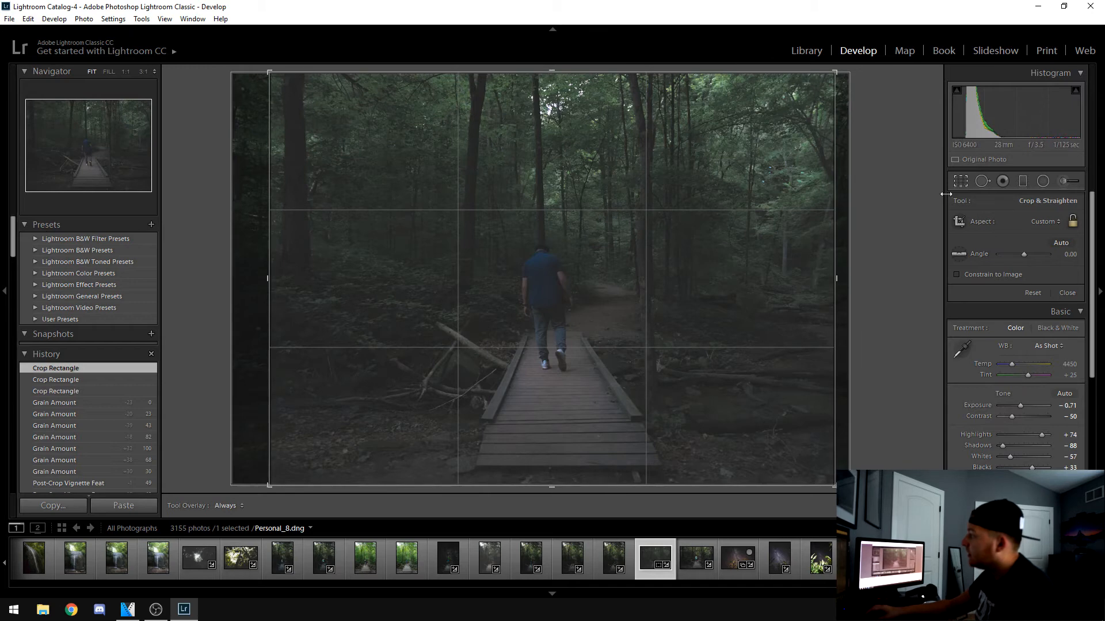
click(1062, 293)
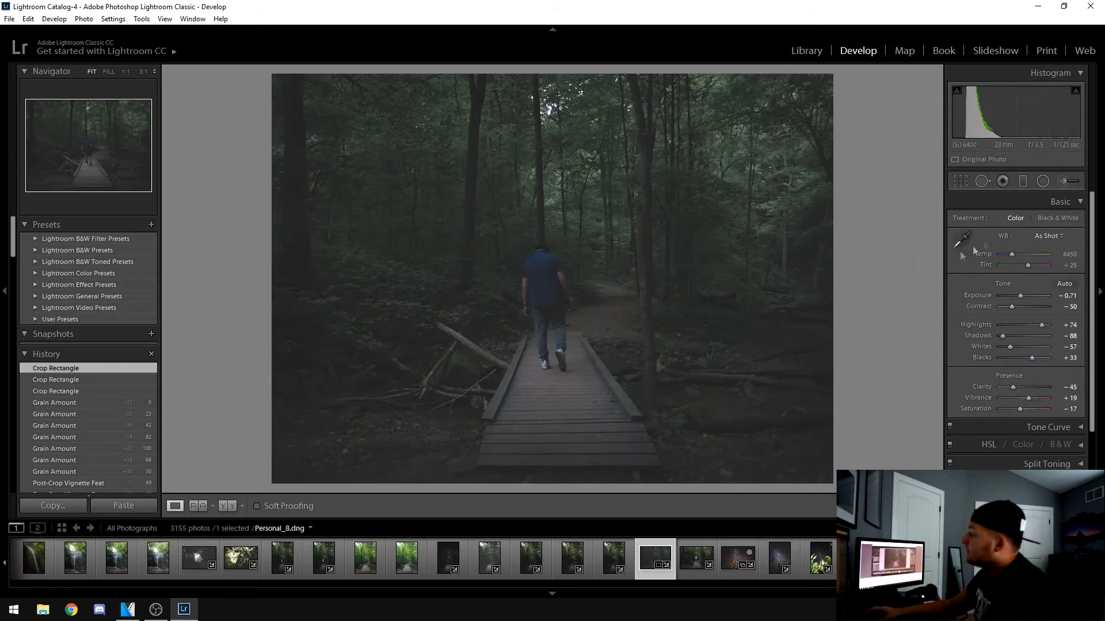
Step: Set the photo's contrast to −45 and start a size 17 adjustment brush mask with exposure 0 on the man's blue shirt
click(1063, 182)
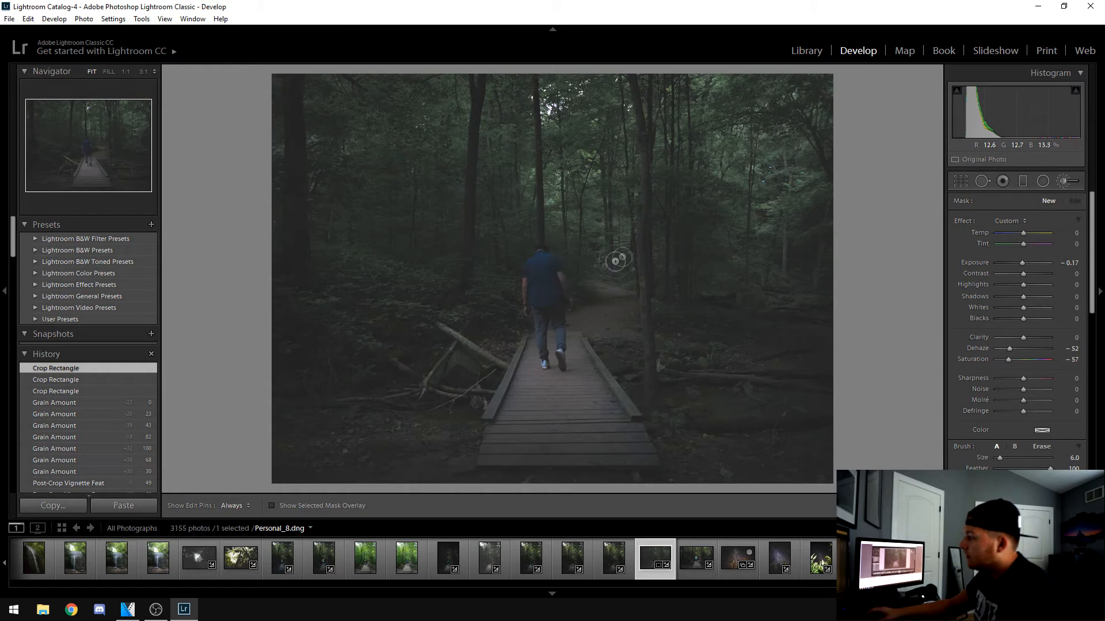
key(=)
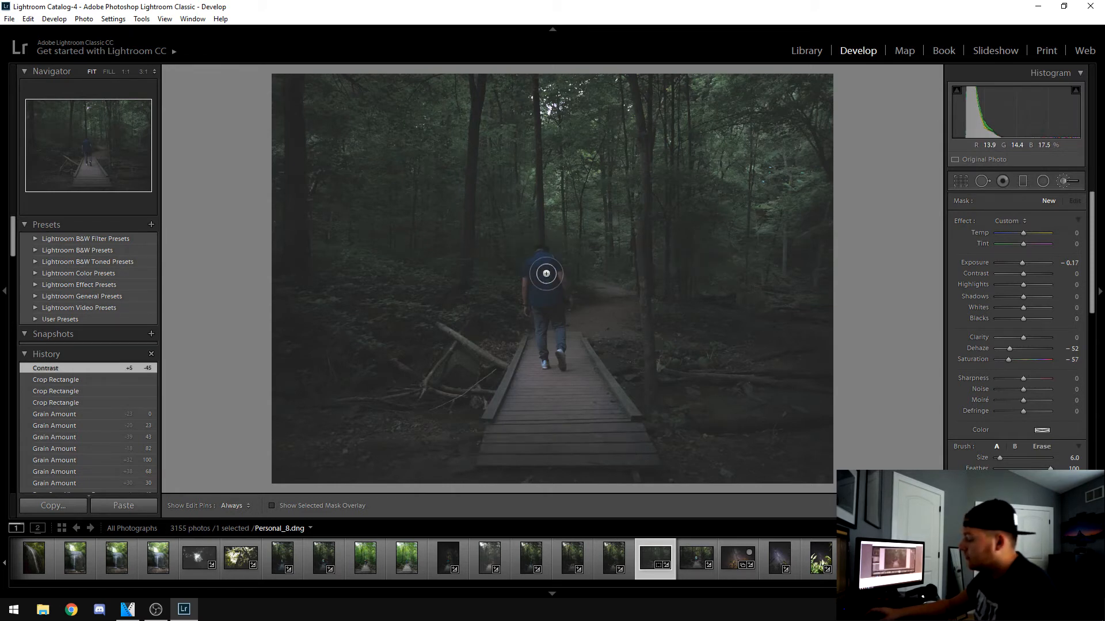
click(1066, 181)
click(531, 275)
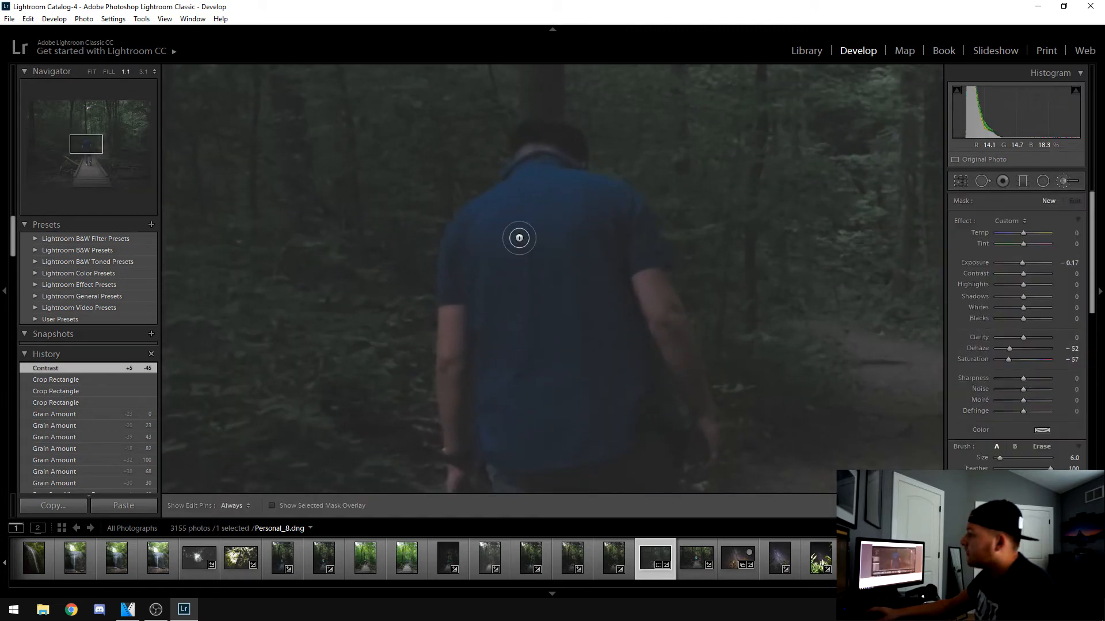
scroll(538, 206, up, 10)
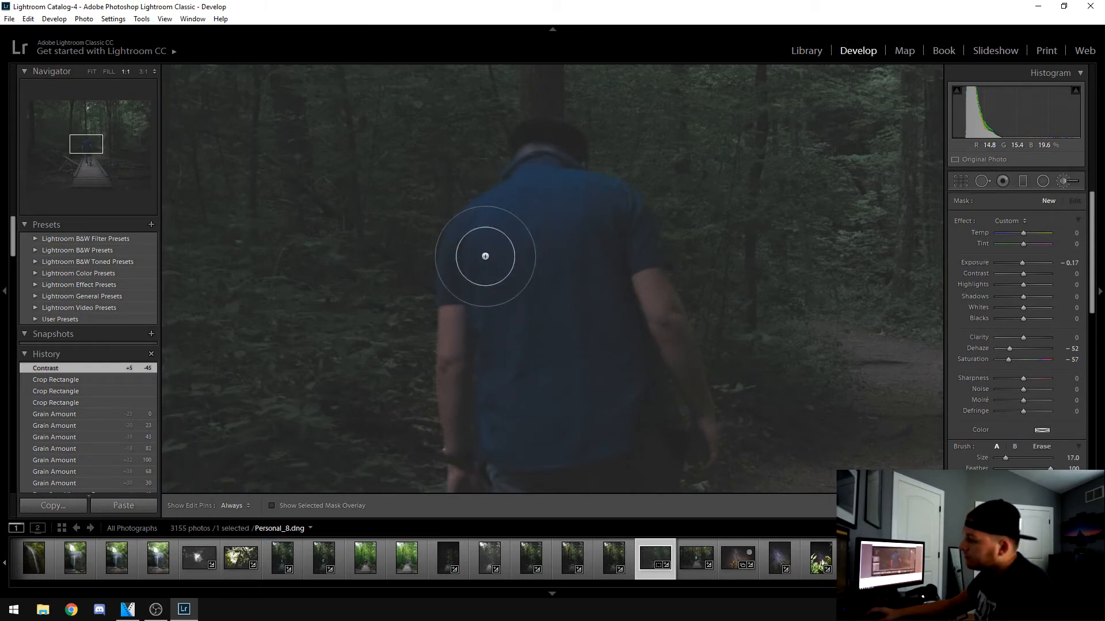
double_click(1023, 263)
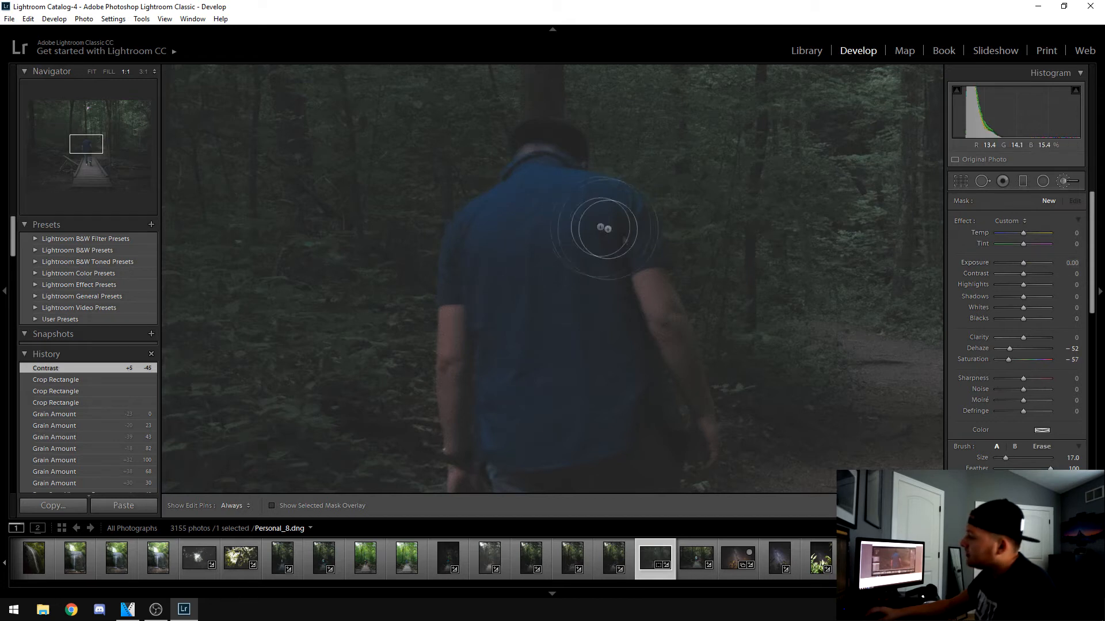
mouse_move(551, 292)
mouse_down()
mouse_move(534, 232)
mouse_move(526, 285)
mouse_up()
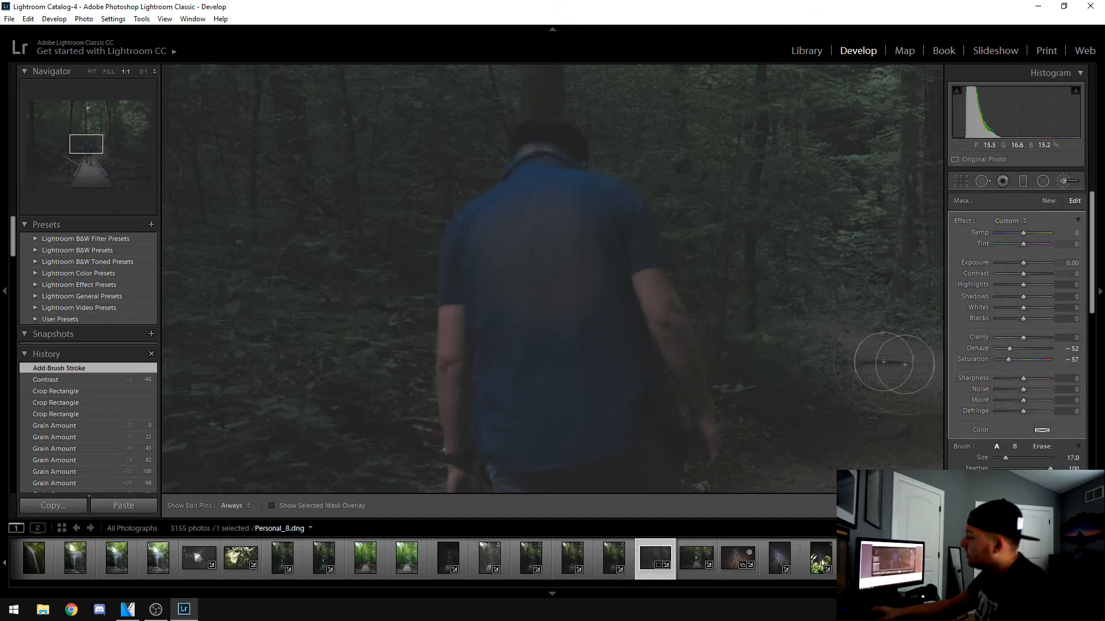
Step: Set the brush mask's saturation to 4, dehaze to 0 and clarity to 50, and hide the edit pins
click(1027, 358)
click(1024, 348)
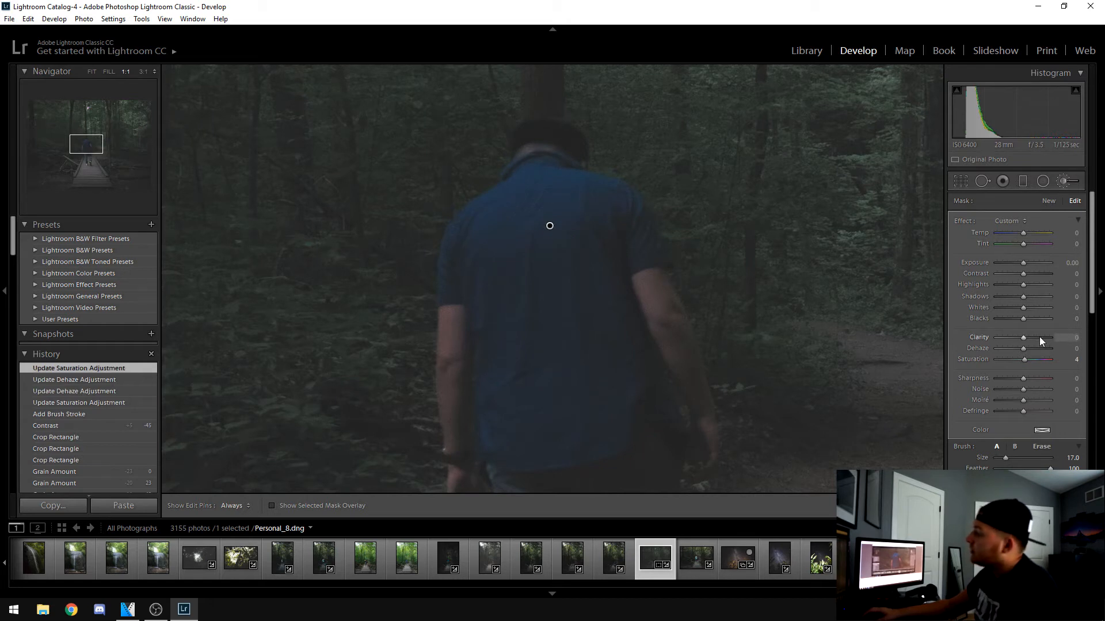
drag(1031, 337, 1037, 337)
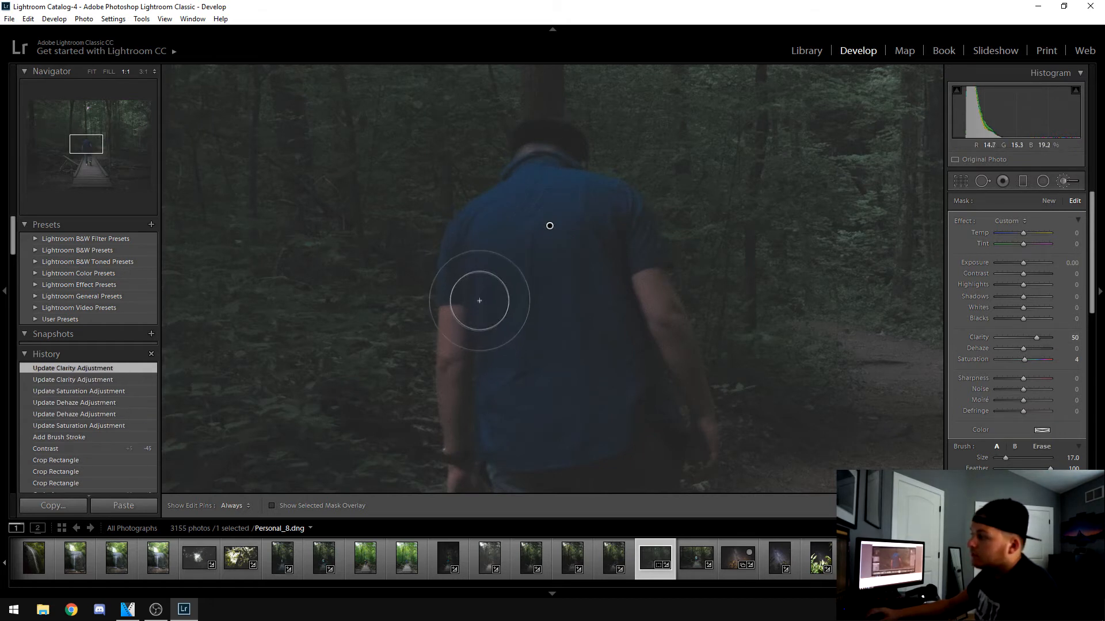
key(h)
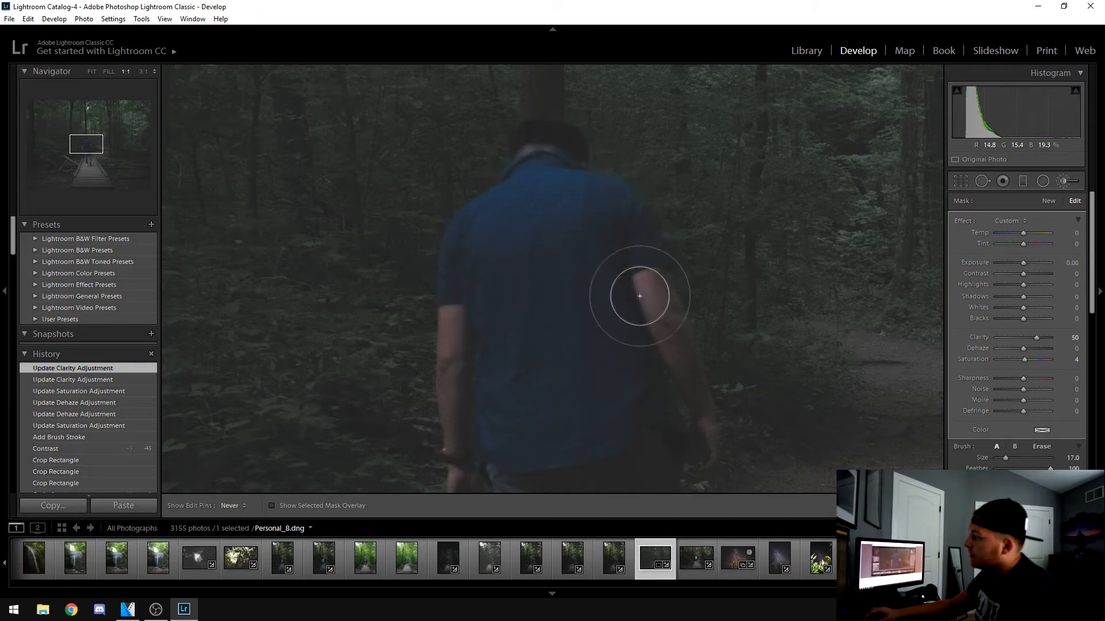
Step: Brush the clarity adjustment over the rest of the man's figure, covering his shirt, head and arms
mouse_move(468, 391)
mouse_down()
mouse_move(520, 323)
mouse_move(542, 339)
mouse_move(575, 331)
mouse_move(559, 168)
mouse_up()
mouse_move(495, 188)
mouse_down()
mouse_move(507, 273)
mouse_move(567, 238)
mouse_move(604, 271)
mouse_move(626, 257)
mouse_up()
drag(600, 314, 592, 156)
mouse_move(512, 152)
mouse_down()
mouse_move(504, 175)
mouse_move(521, 215)
mouse_move(543, 198)
mouse_move(512, 315)
mouse_move(523, 383)
mouse_up()
click(594, 174)
mouse_move(615, 264)
mouse_down()
mouse_move(640, 362)
mouse_move(629, 387)
mouse_move(634, 431)
mouse_up()
click(637, 446)
click(540, 446)
click(543, 445)
drag(514, 195, 540, 420)
click(486, 374)
click(478, 259)
Step: Raise the brush mask's clarity to 100, check the whole photo and close the adjustment brush
drag(1045, 340, 1048, 337)
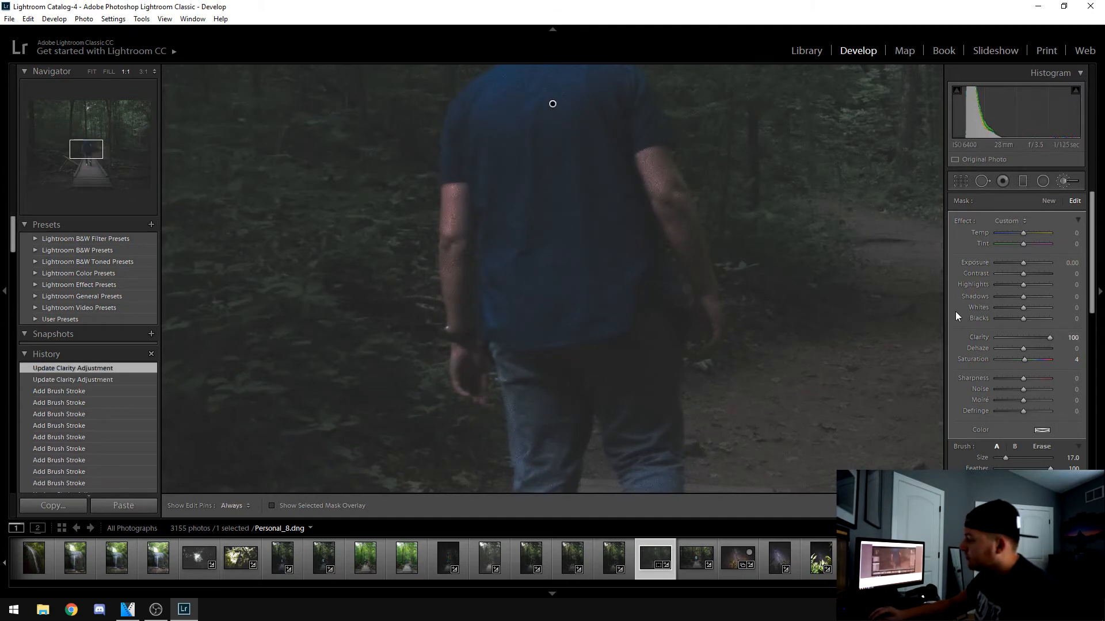
key(z)
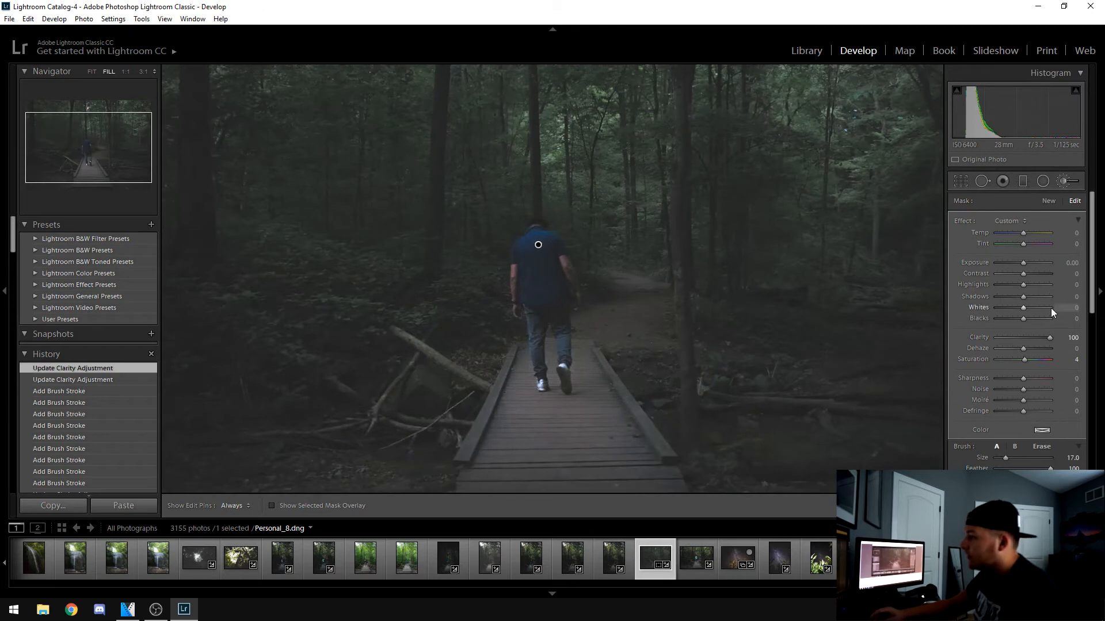
key(ctrl+minus)
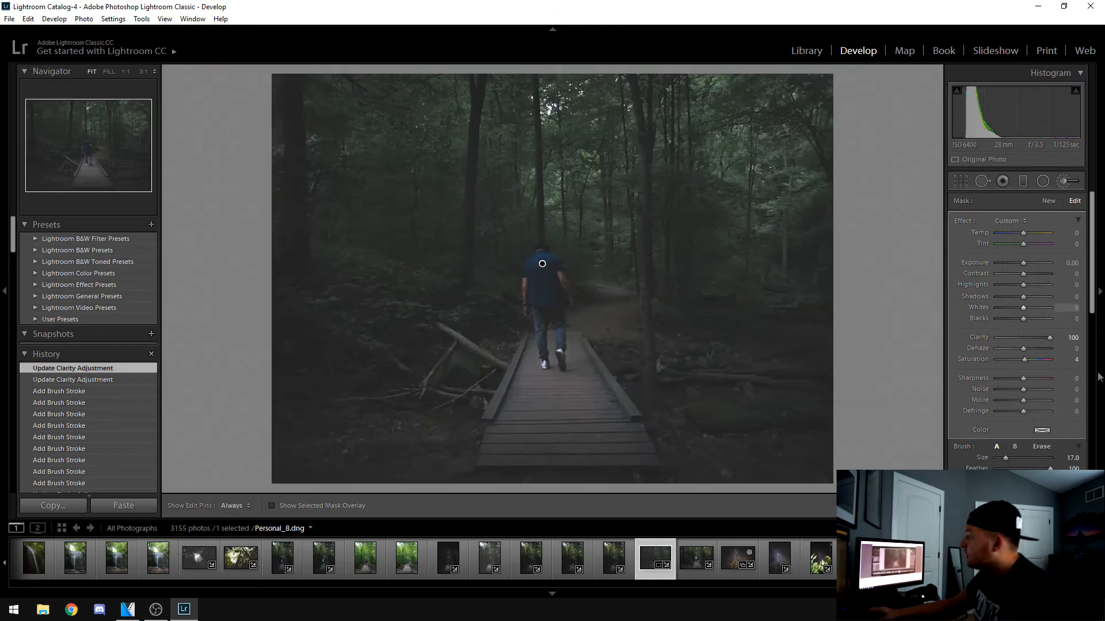
click(1063, 183)
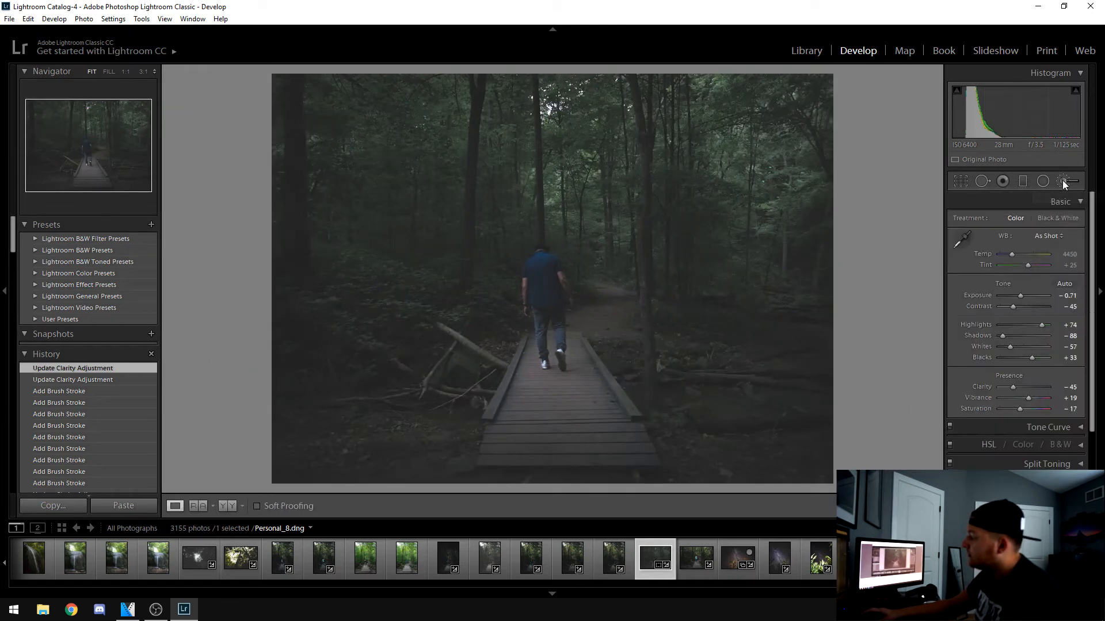
Step: Reopen the brush mask on the man's shirt, vary its clarity to judge the effect, and leave it at 100
click(1063, 182)
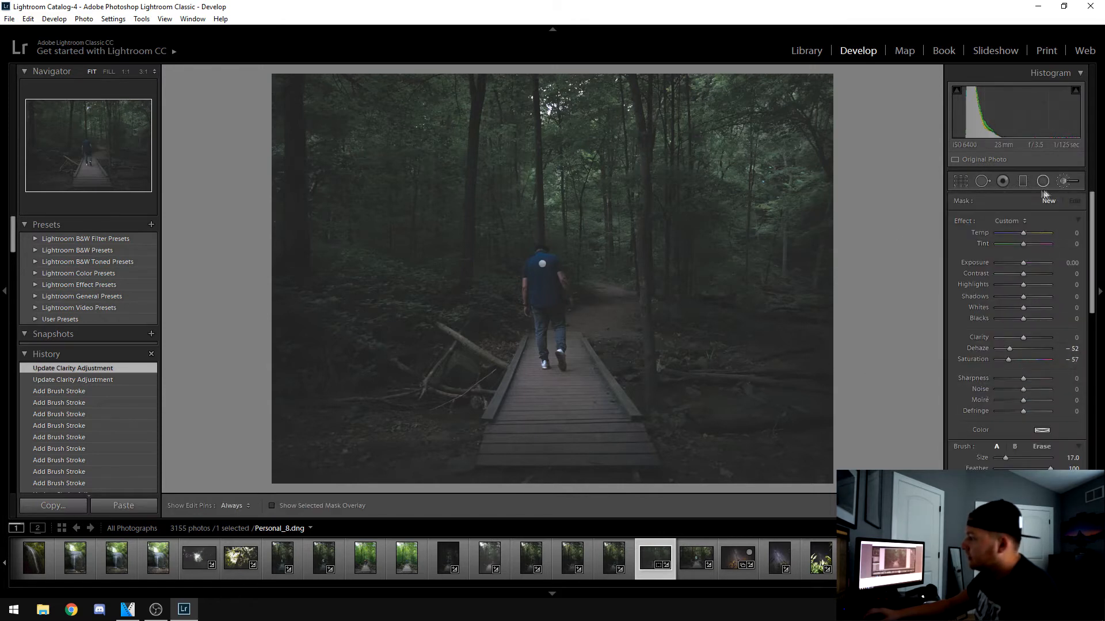
click(543, 266)
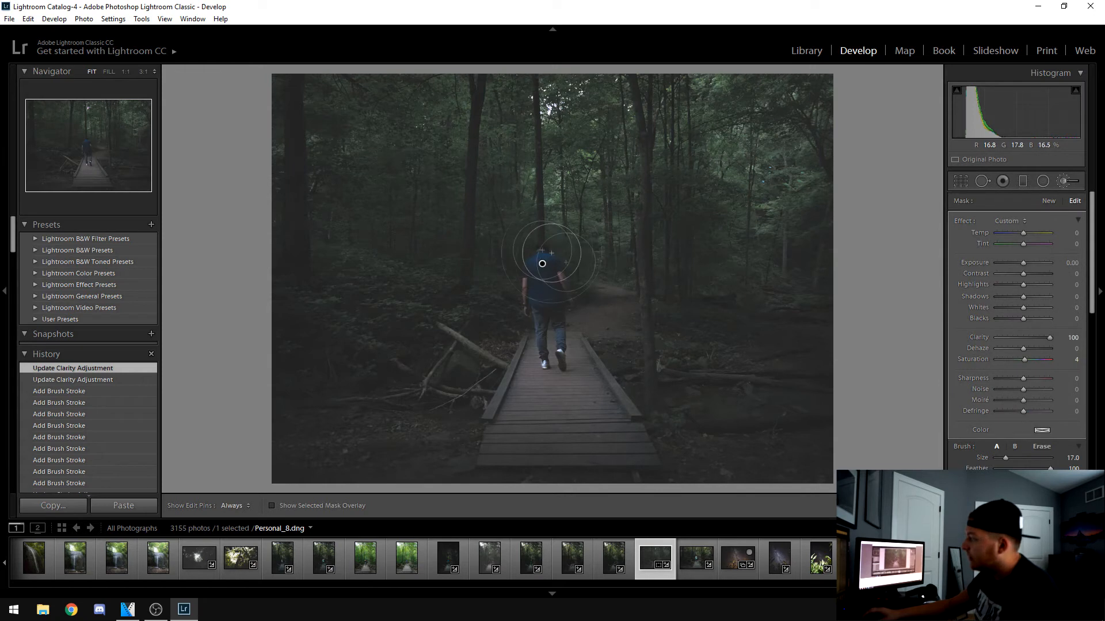
click(1023, 337)
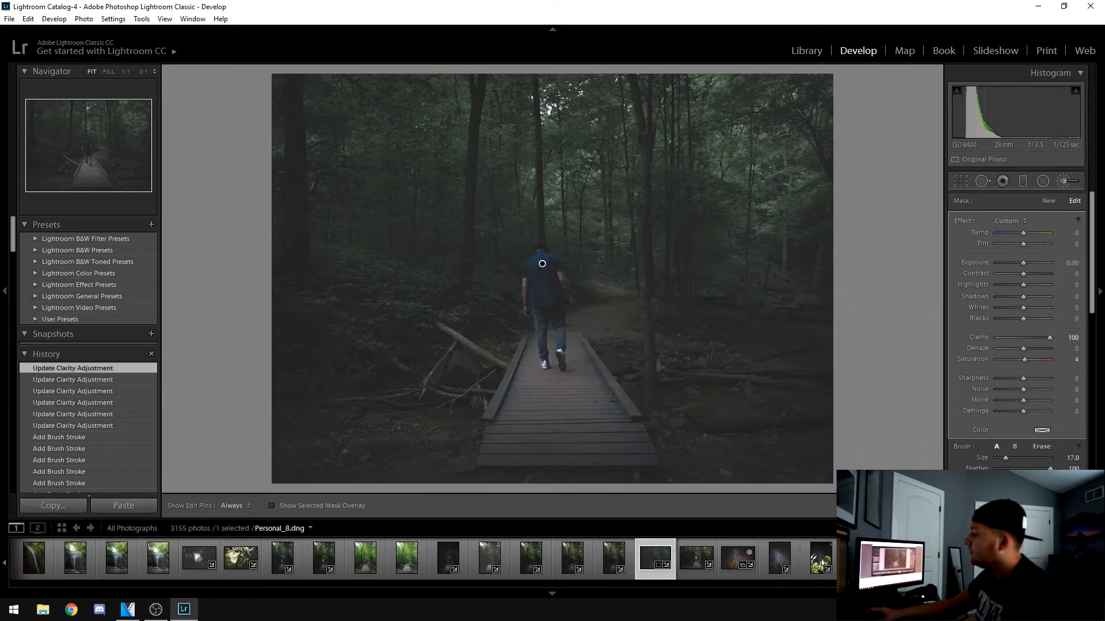
key(k)
Step: Try a graduated filter from the photo's left side with dehaze −52 and saturation −100, shift it further left, and delete it
click(1021, 183)
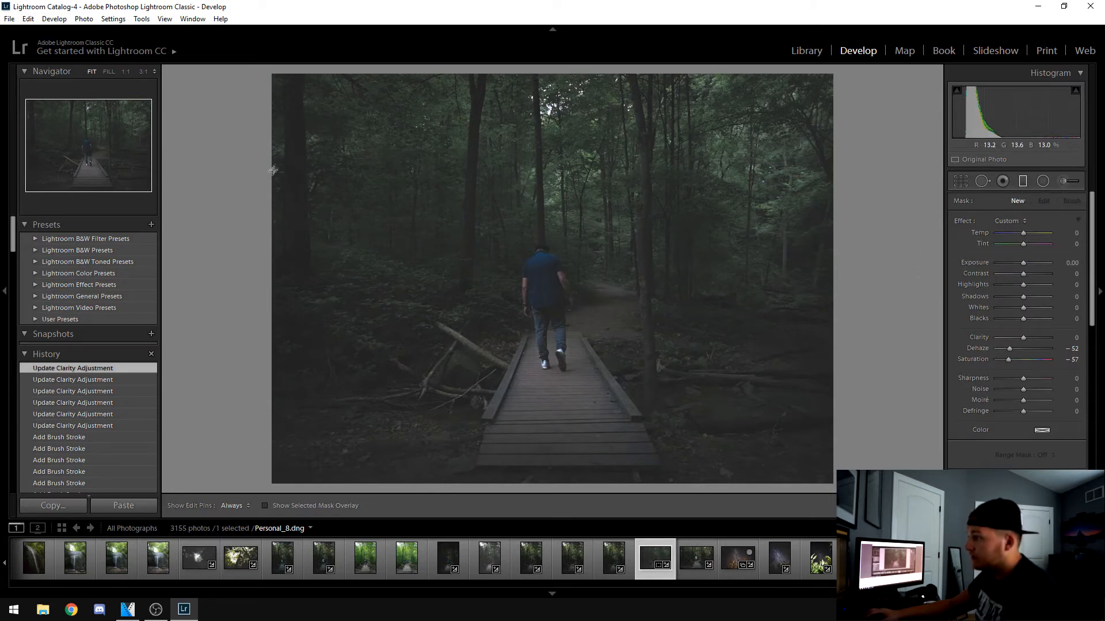
drag(251, 232, 777, 250)
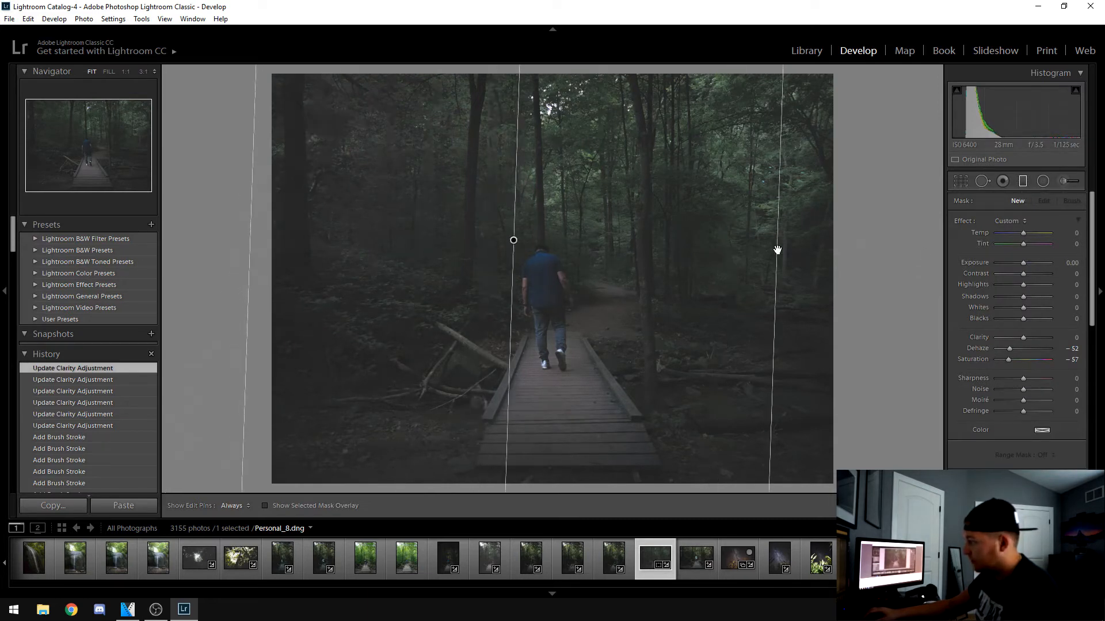
click(996, 362)
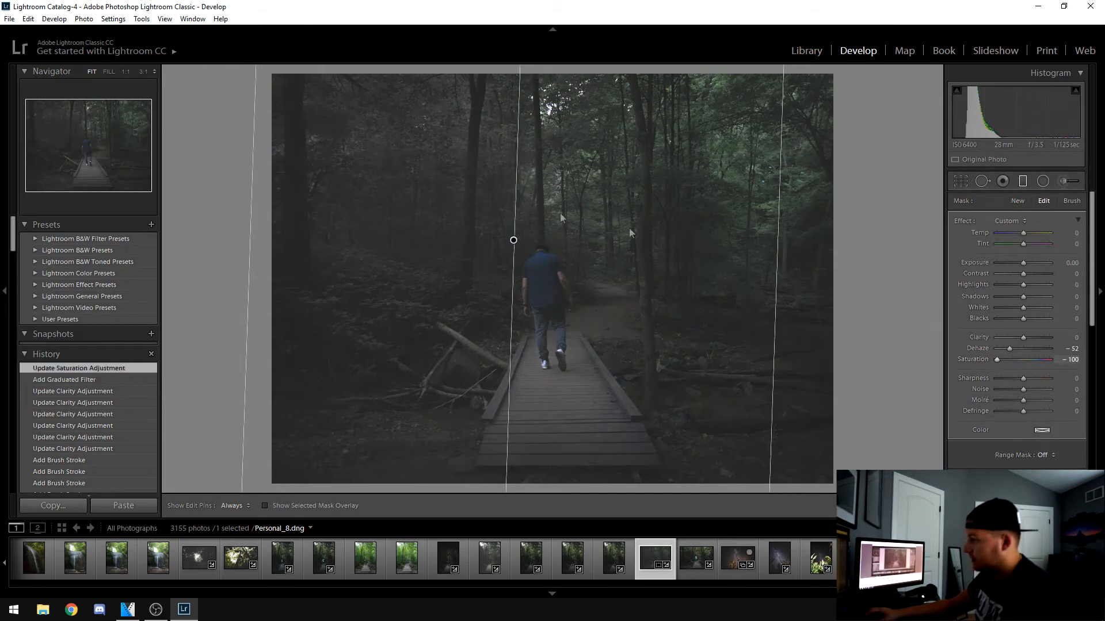
drag(512, 242, 477, 230)
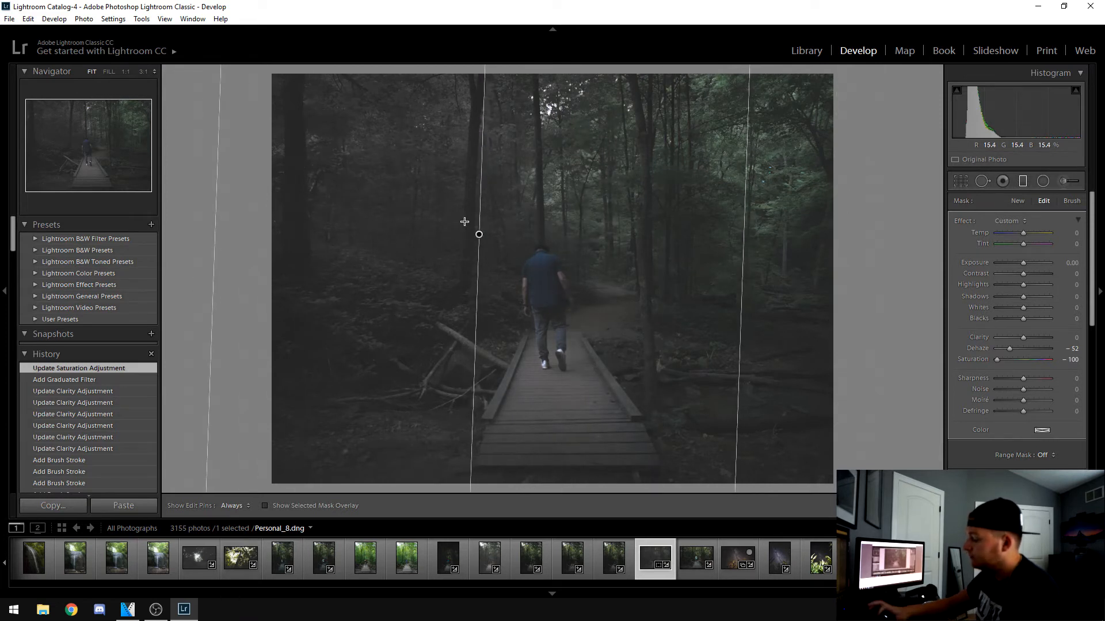
key(Delete)
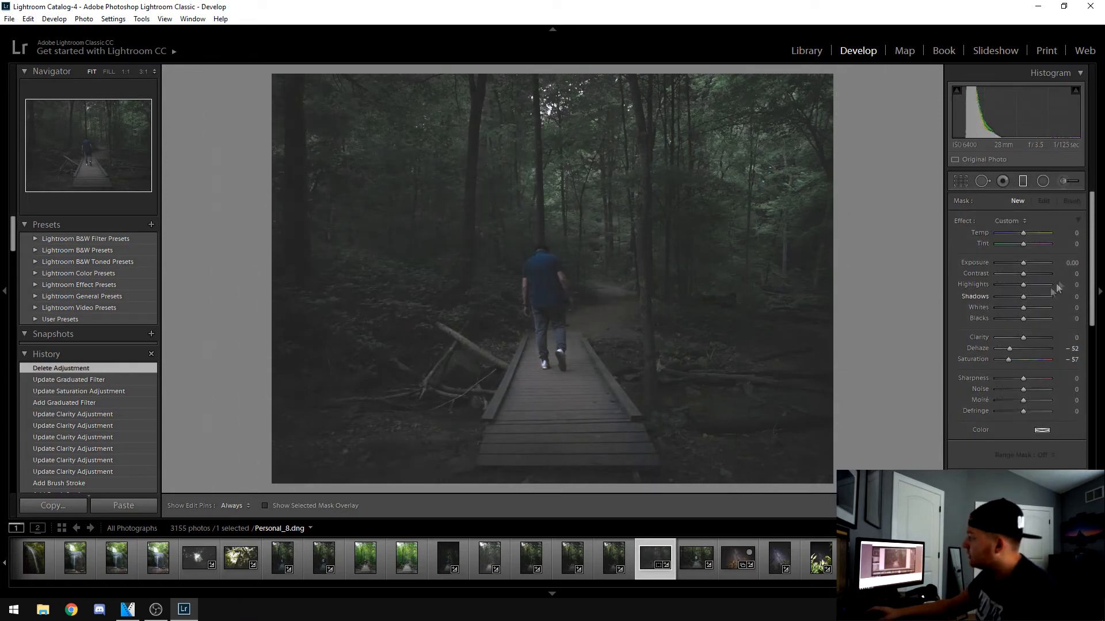
Step: Add graduated filters inward from the photo's left and right sides with exposure −0.87, dehaze 2 and saturation 0
click(1024, 360)
click(1024, 349)
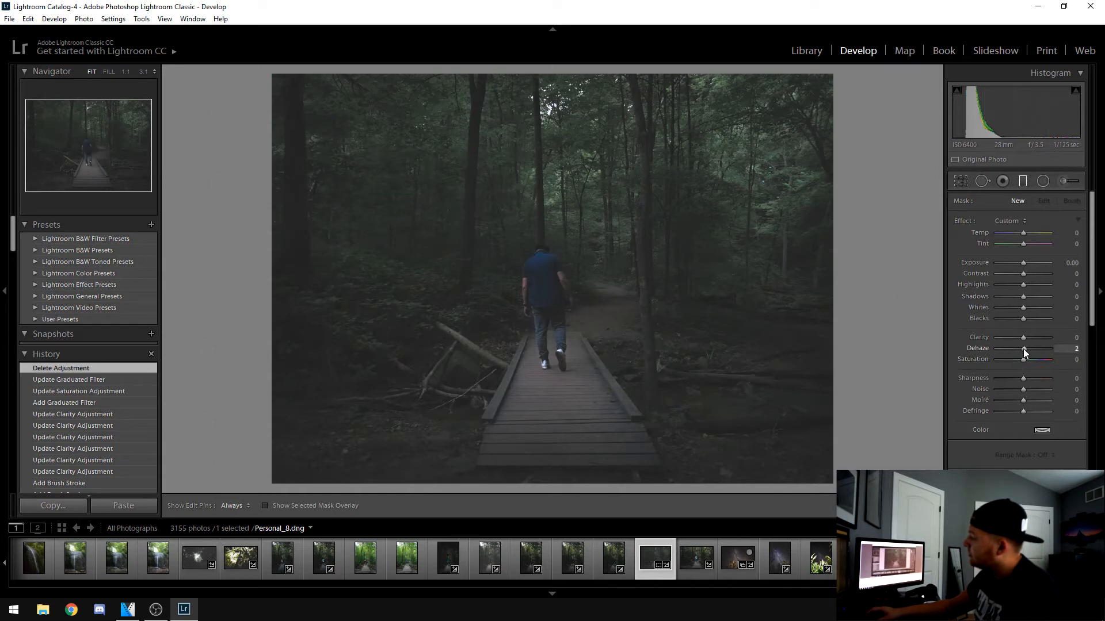
click(1018, 263)
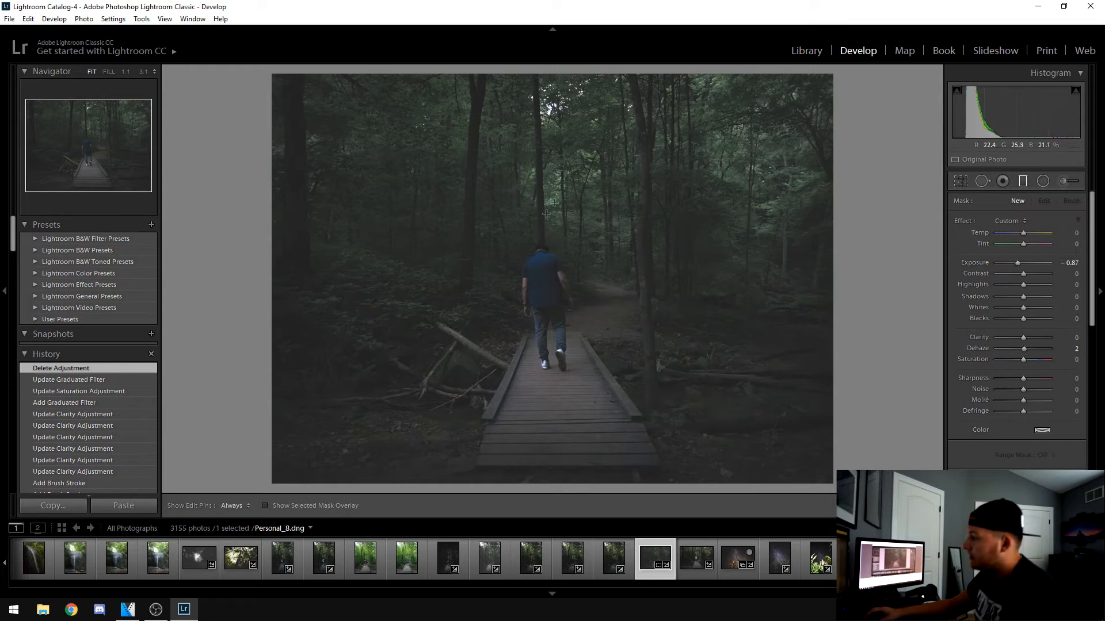
drag(238, 252, 661, 254)
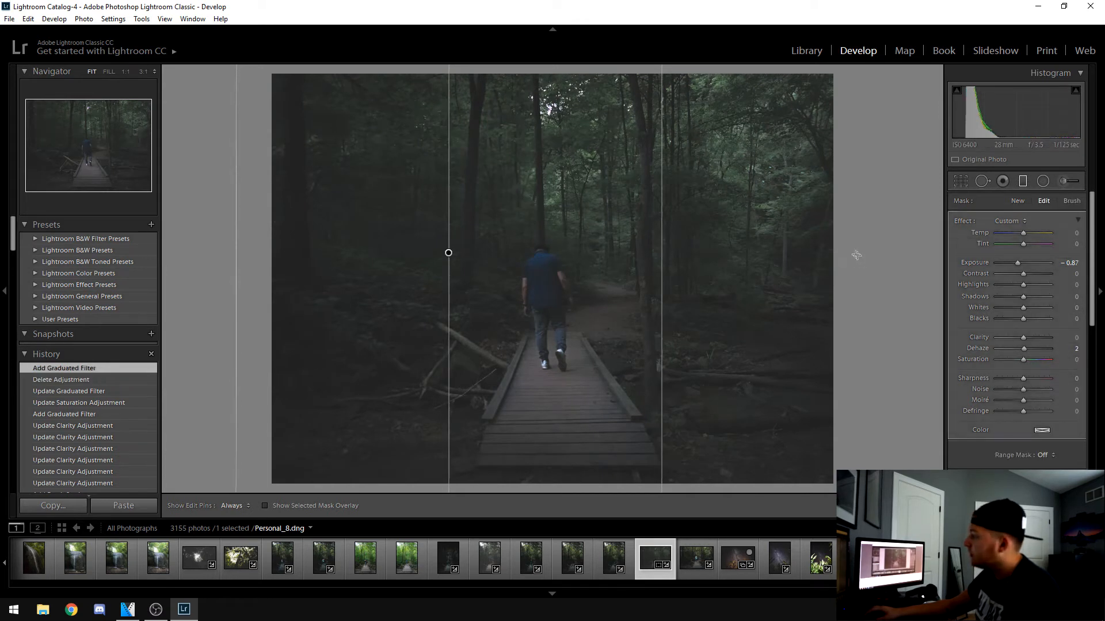
drag(841, 248, 504, 242)
key(m)
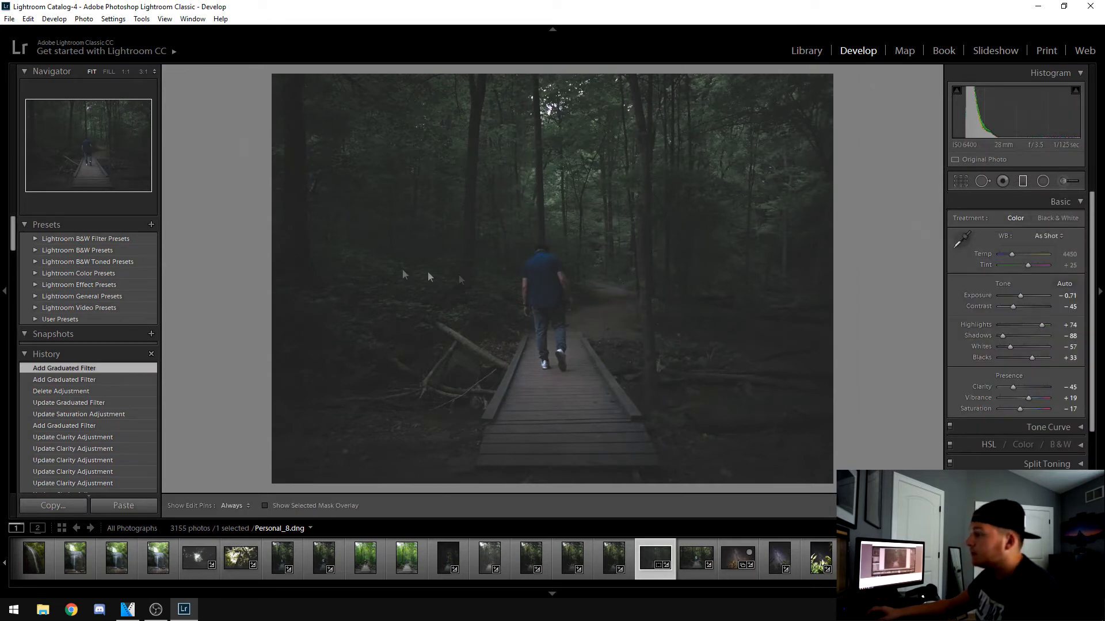
Step: Darken the left graduated filter to exposure −1.74 and the right one to −1.65, and close the filter tool
click(1023, 183)
click(447, 253)
click(998, 263)
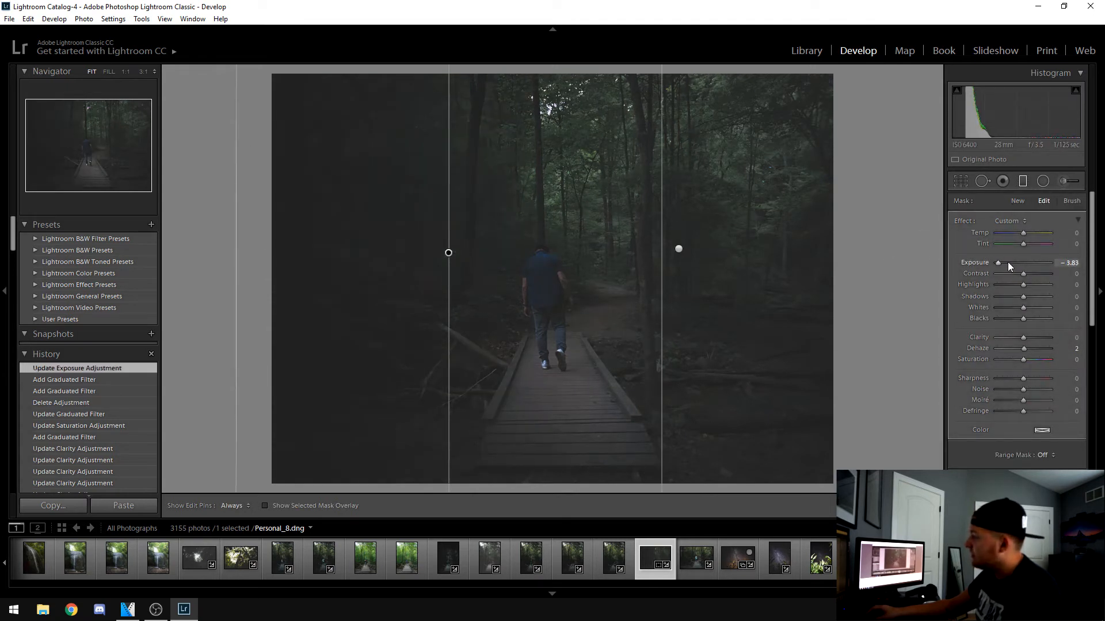
drag(1006, 262, 1012, 264)
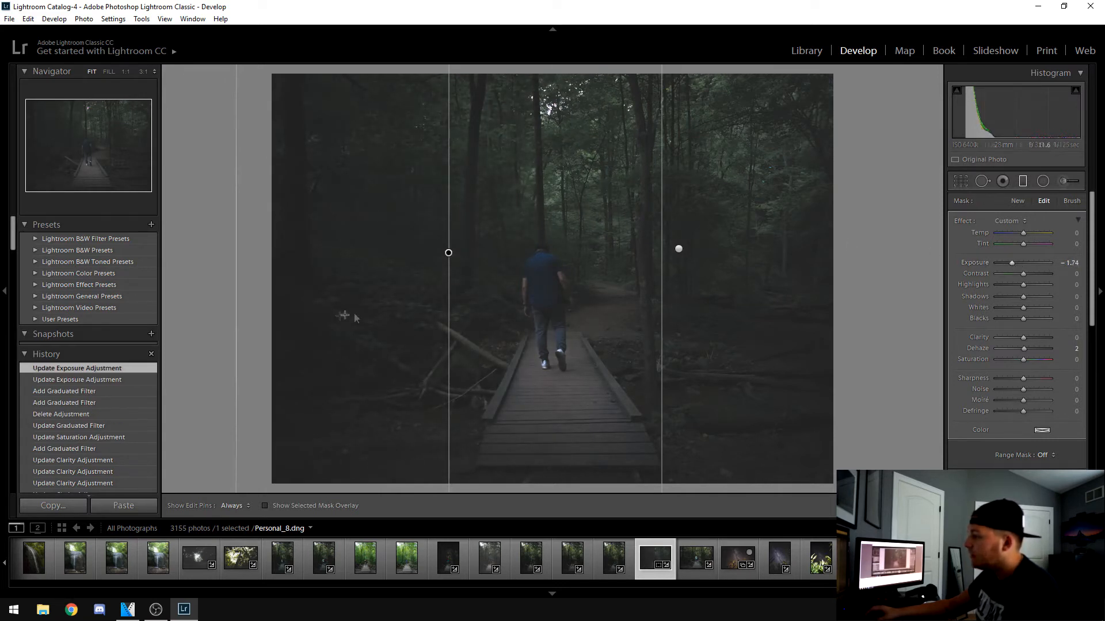
click(678, 249)
drag(1007, 264, 1013, 261)
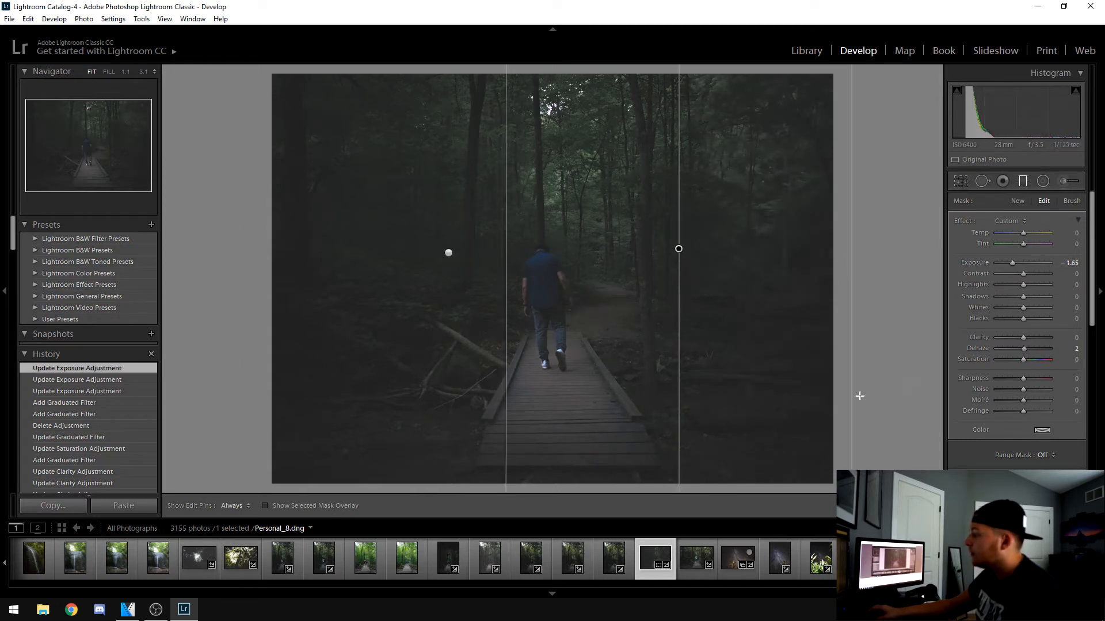
key(m)
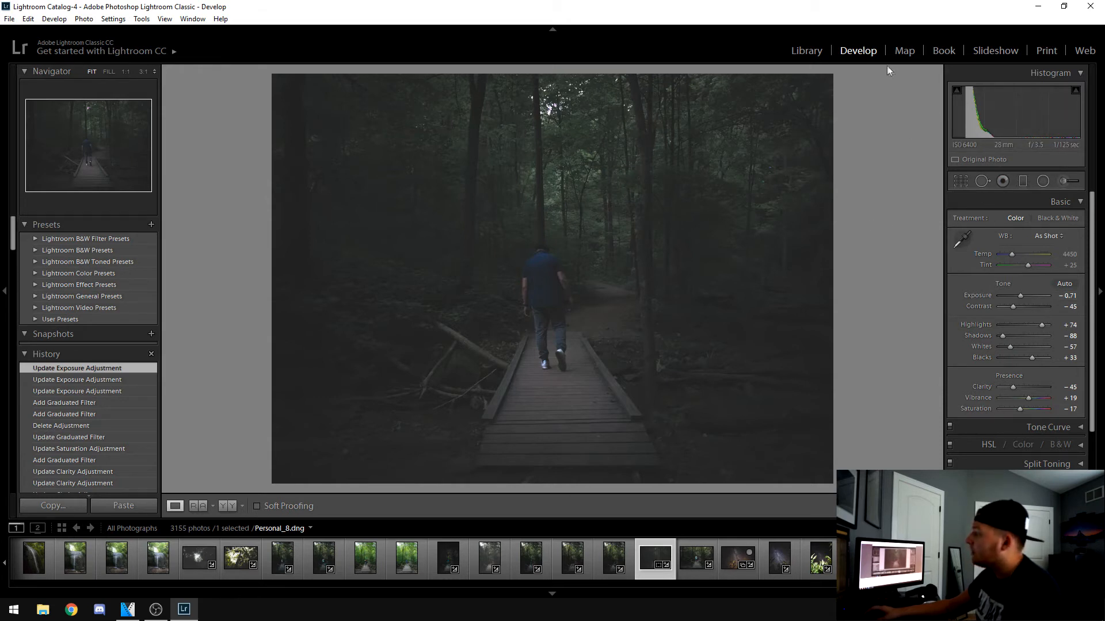
Step: Fine-tune the black point at the dark end of the RGB tone curve
scroll(989, 389, down, 3)
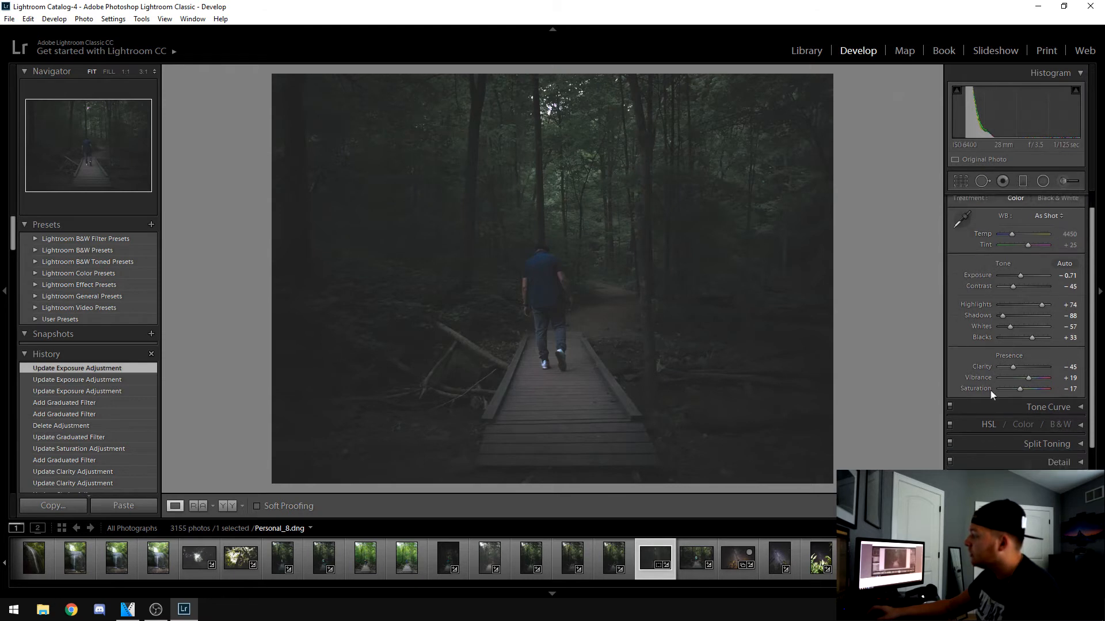
click(1077, 353)
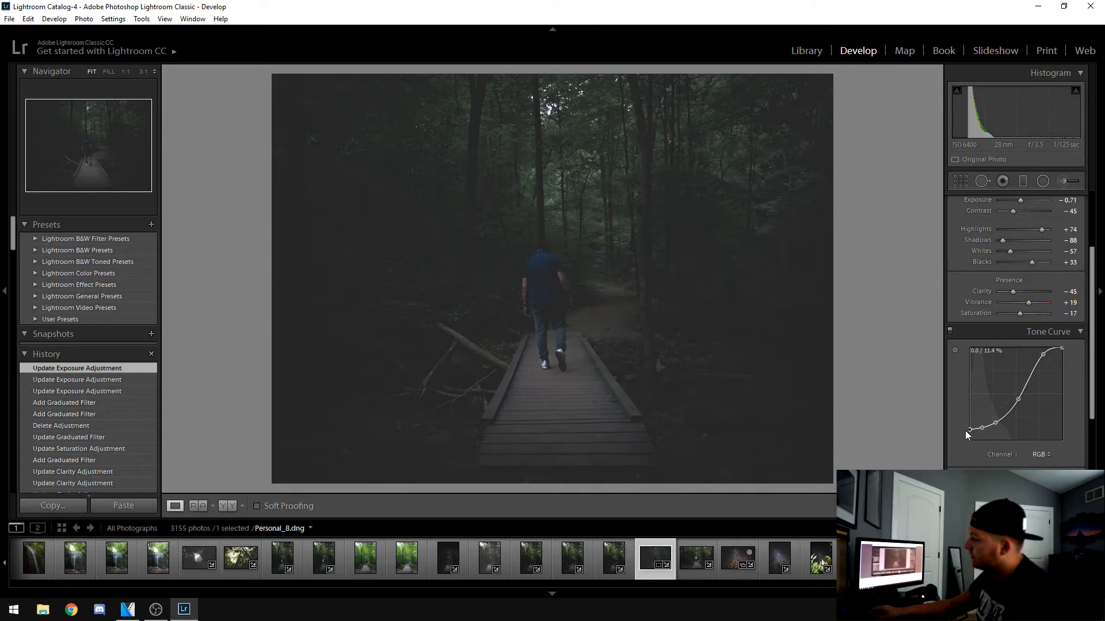
drag(965, 431, 969, 430)
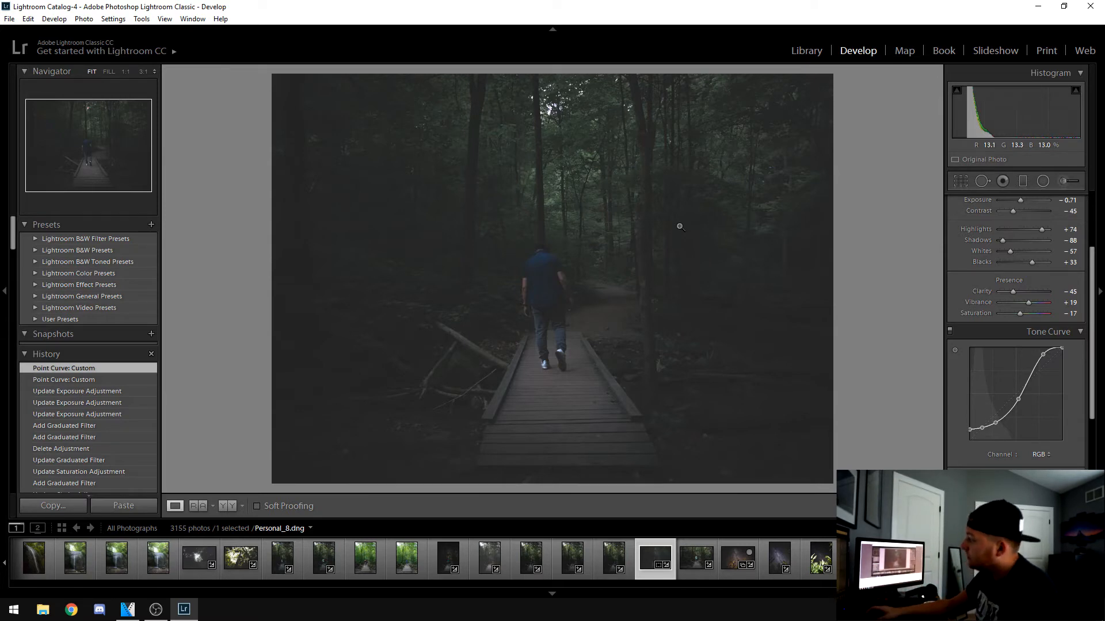
scroll(985, 310, up, 3)
Step: In the Library, apply the Dark and Gloomy user preset to the bridge photo twice for comparison, undoing it each time
click(804, 52)
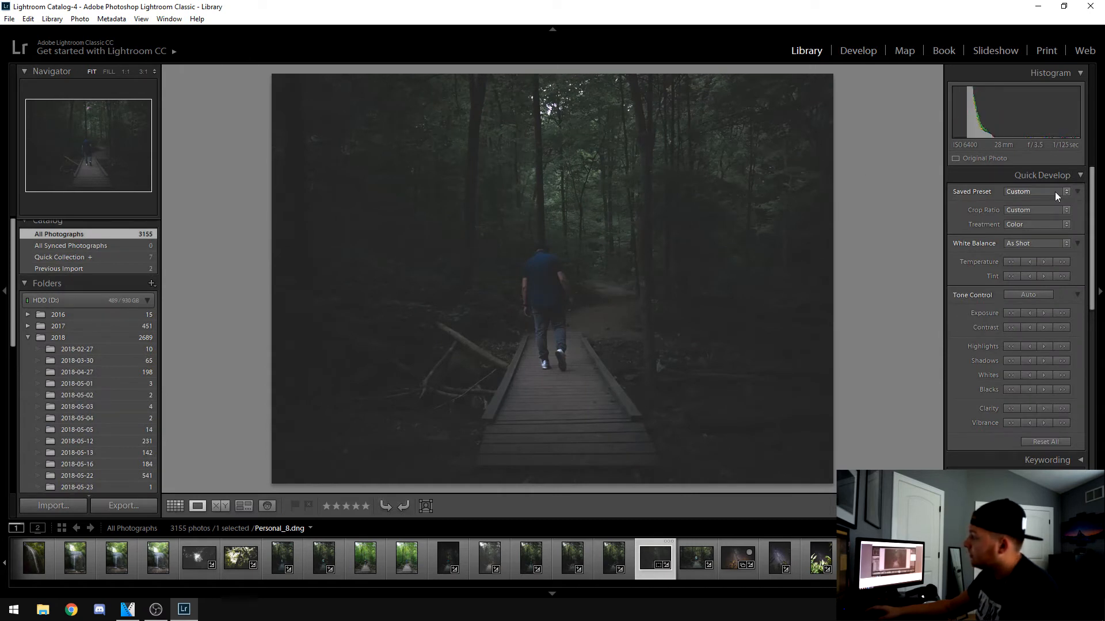
click(1054, 192)
mouse_move(1011, 326)
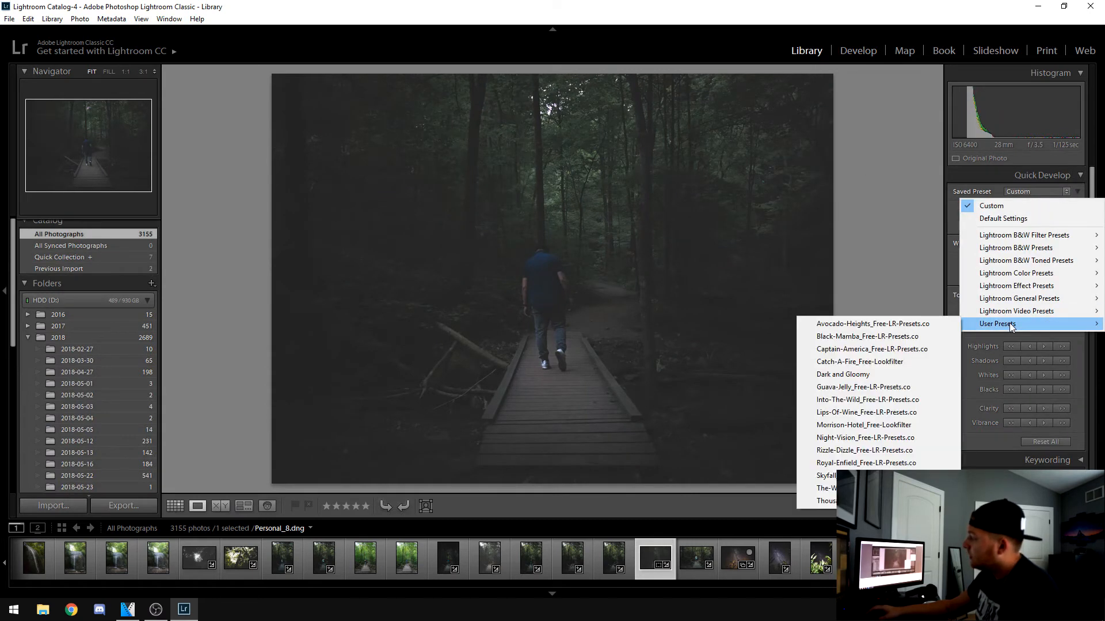
click(927, 371)
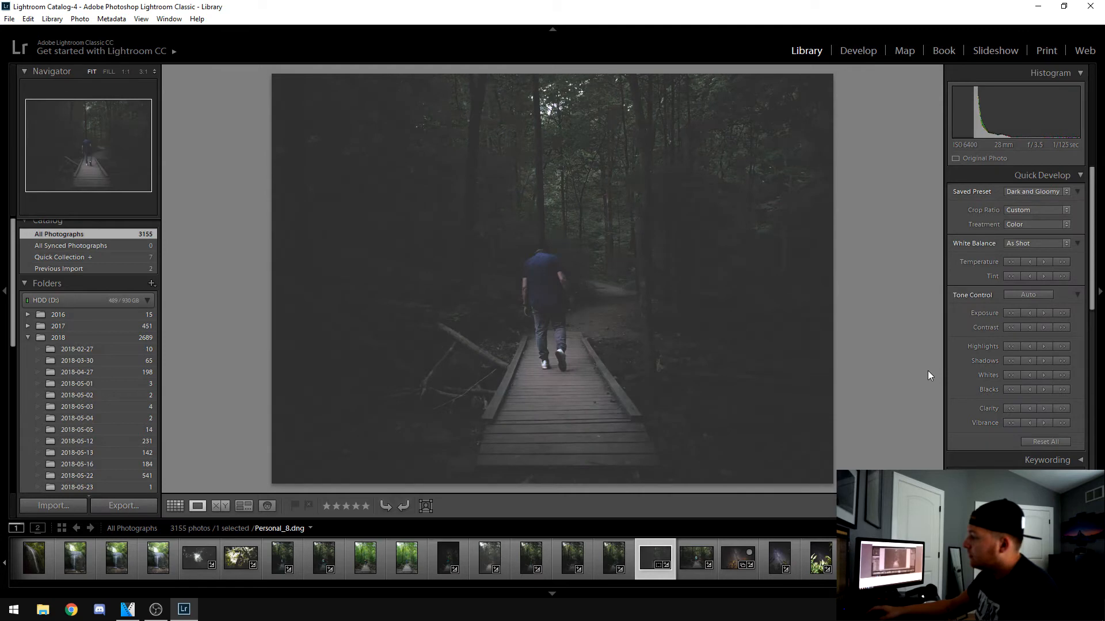
key(ctrl+z)
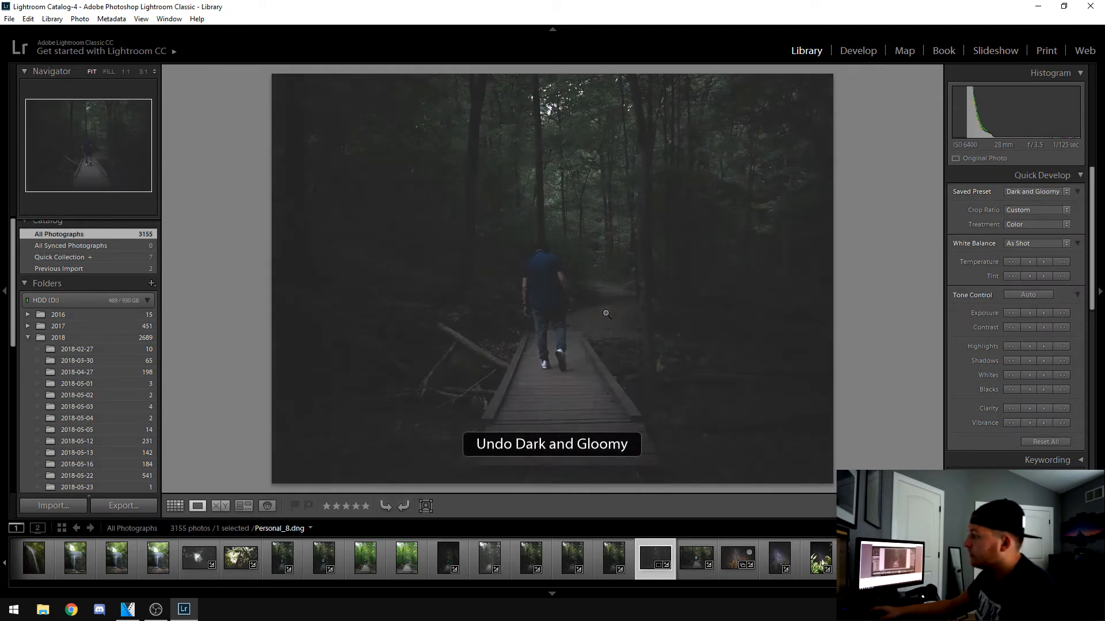
click(1036, 192)
mouse_move(1008, 326)
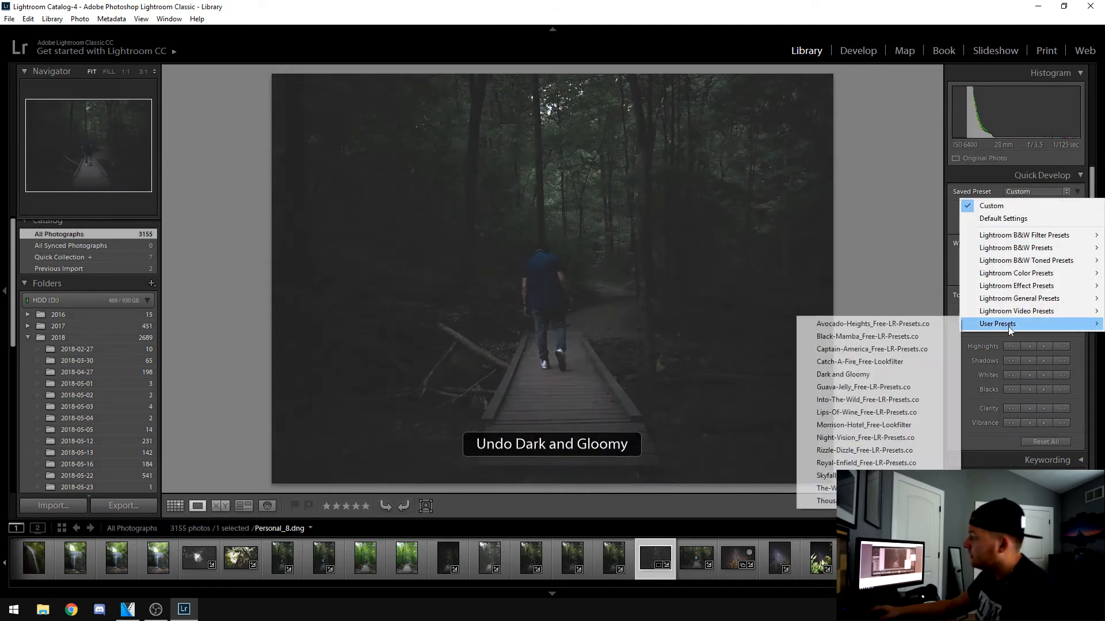
click(900, 375)
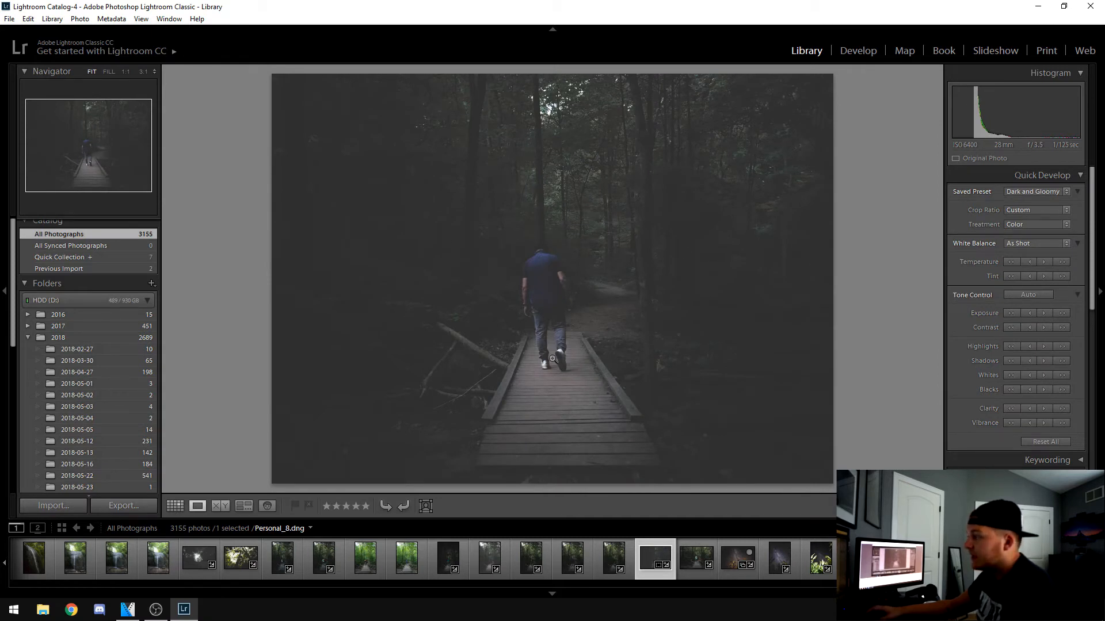
key(ctrl+z)
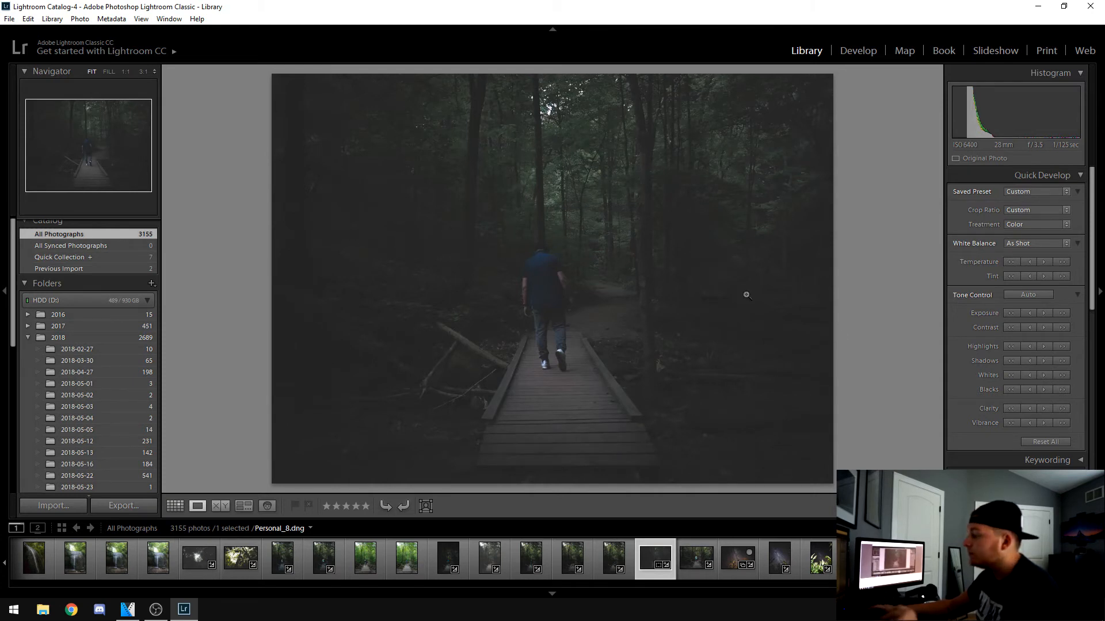
Step: Browse the catalog's photos and try the Compare view with the edited bridge photo to find a comparison shot
scroll(586, 562, down, 5)
scroll(467, 563, down, 10)
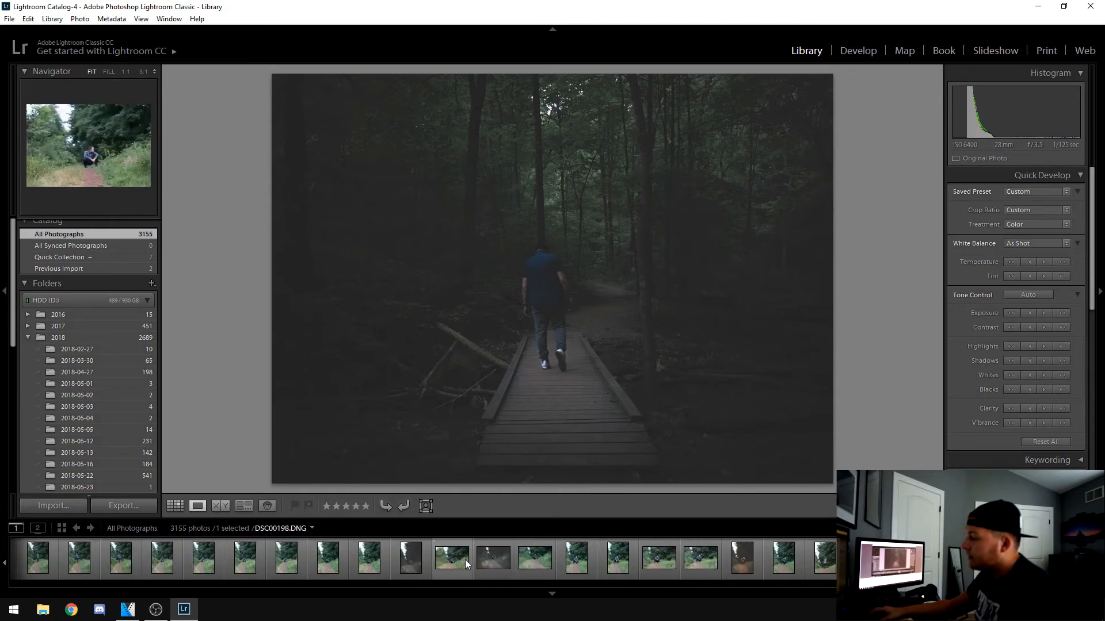
click(213, 505)
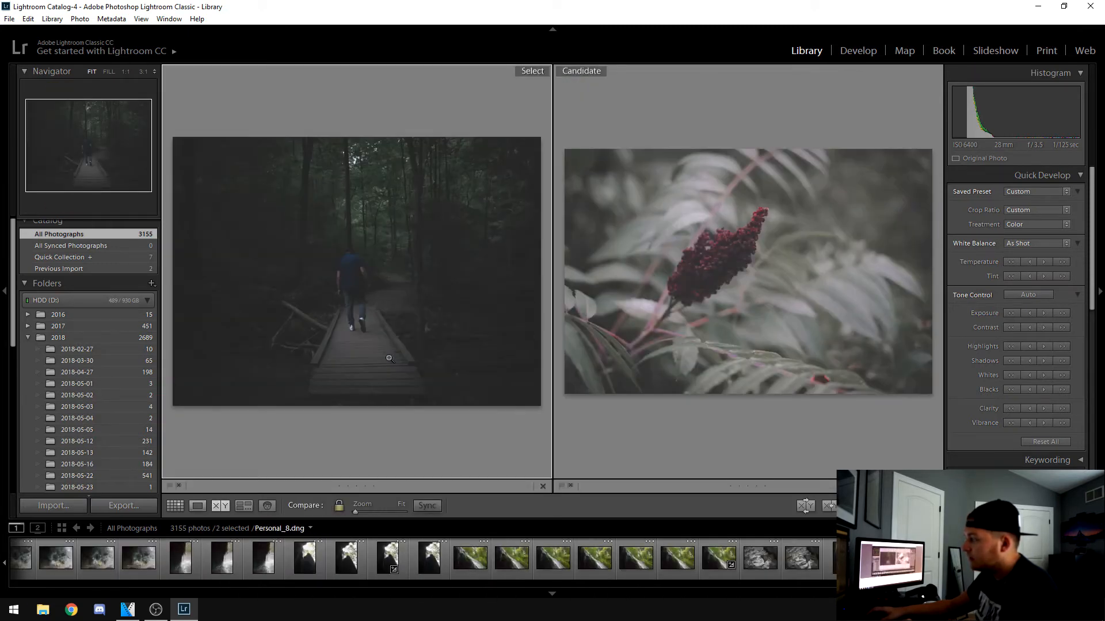
scroll(389, 557, down, 10)
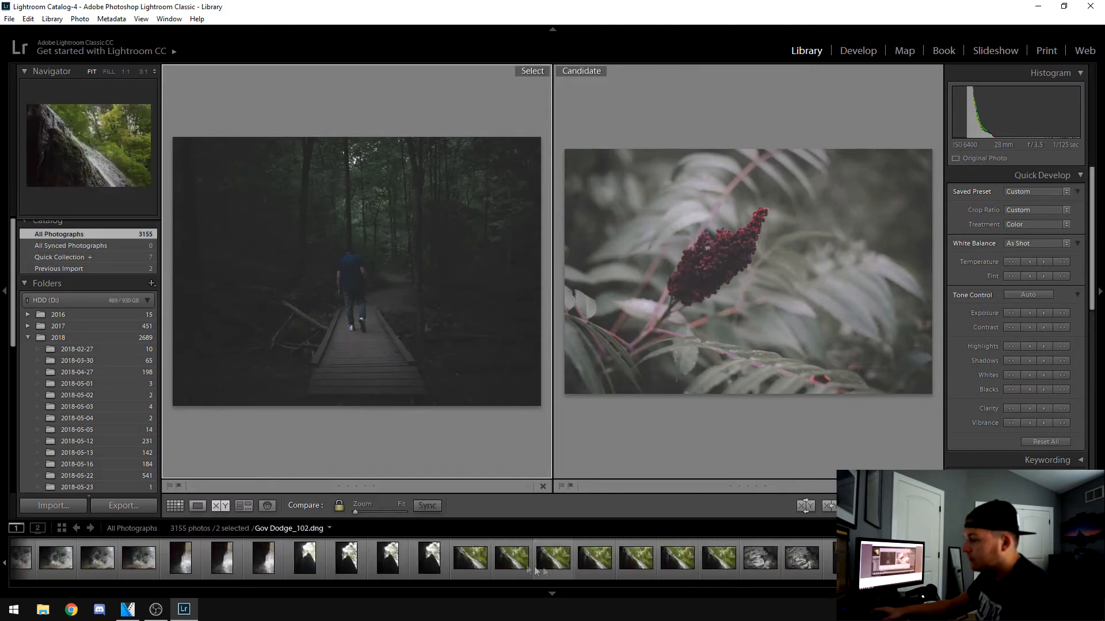
scroll(389, 557, down, 10)
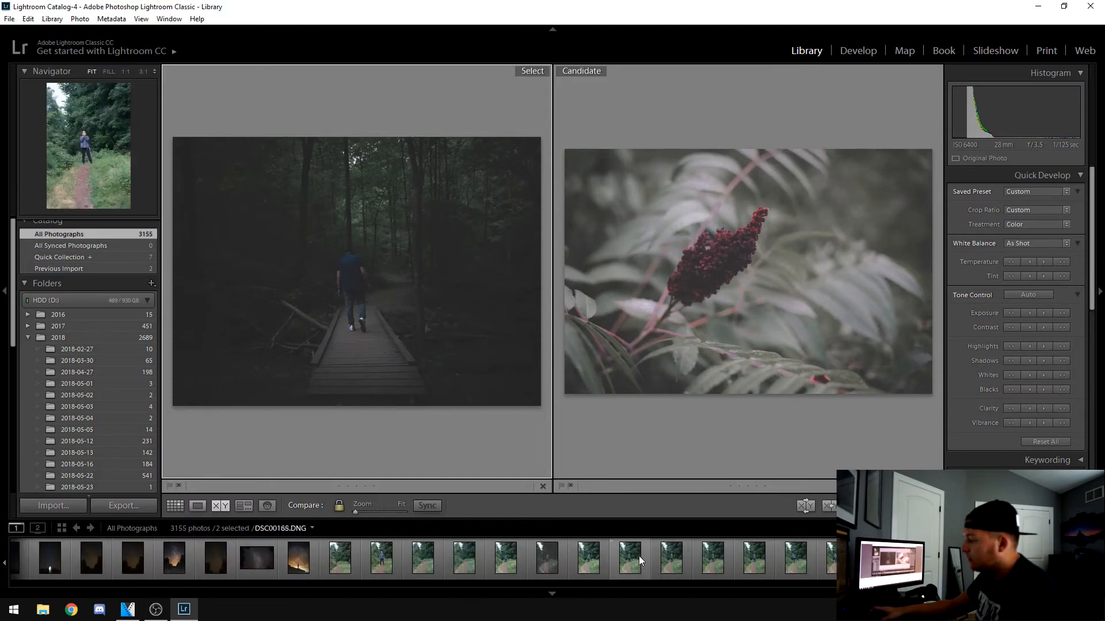
scroll(423, 561, down, 10)
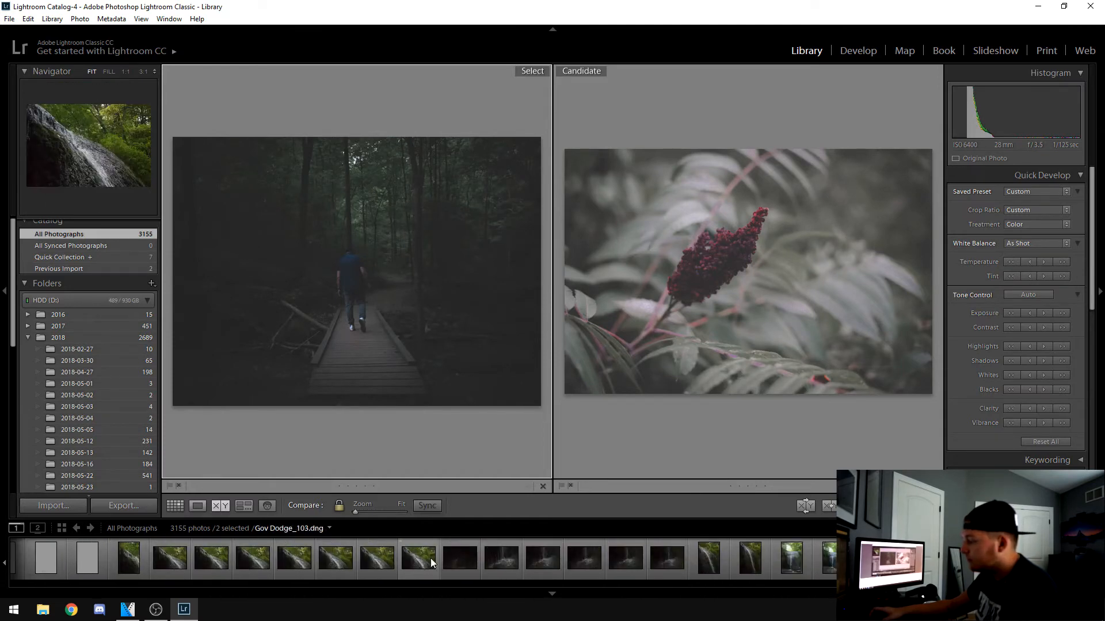
scroll(431, 561, down, 5)
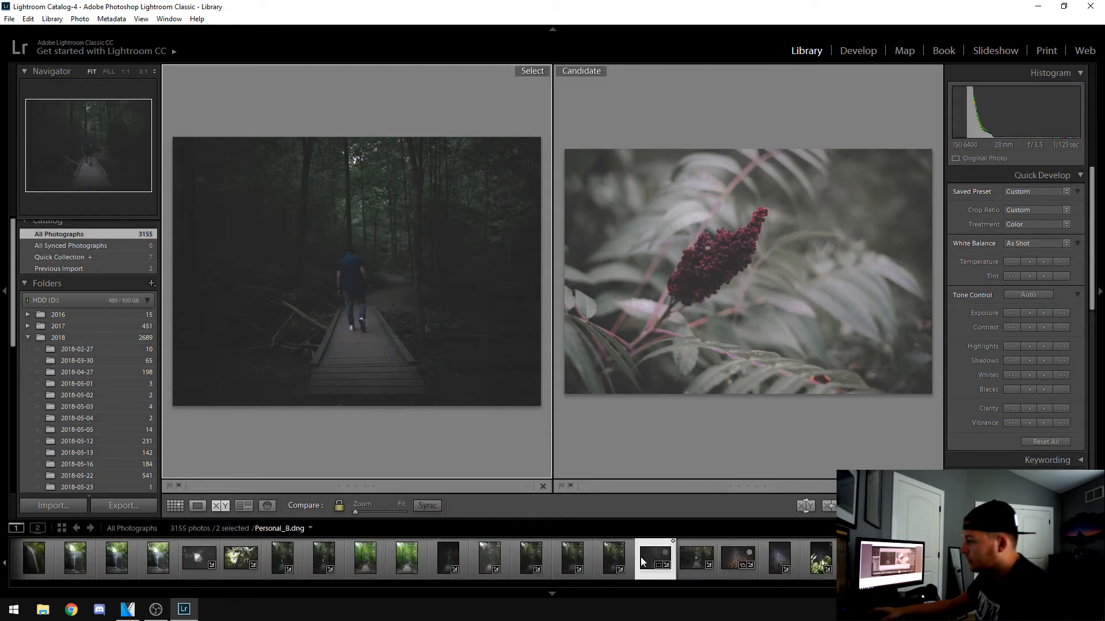
Step: Leave the Compare view, return to Develop, and show the bridge photo's before and after versions side by side
click(175, 506)
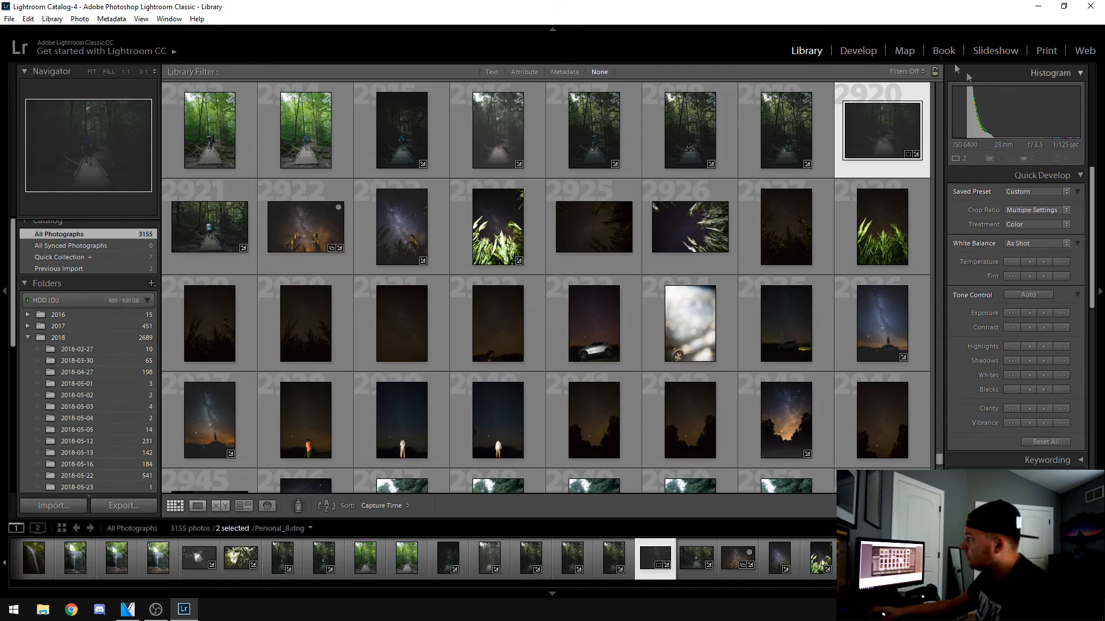
click(844, 50)
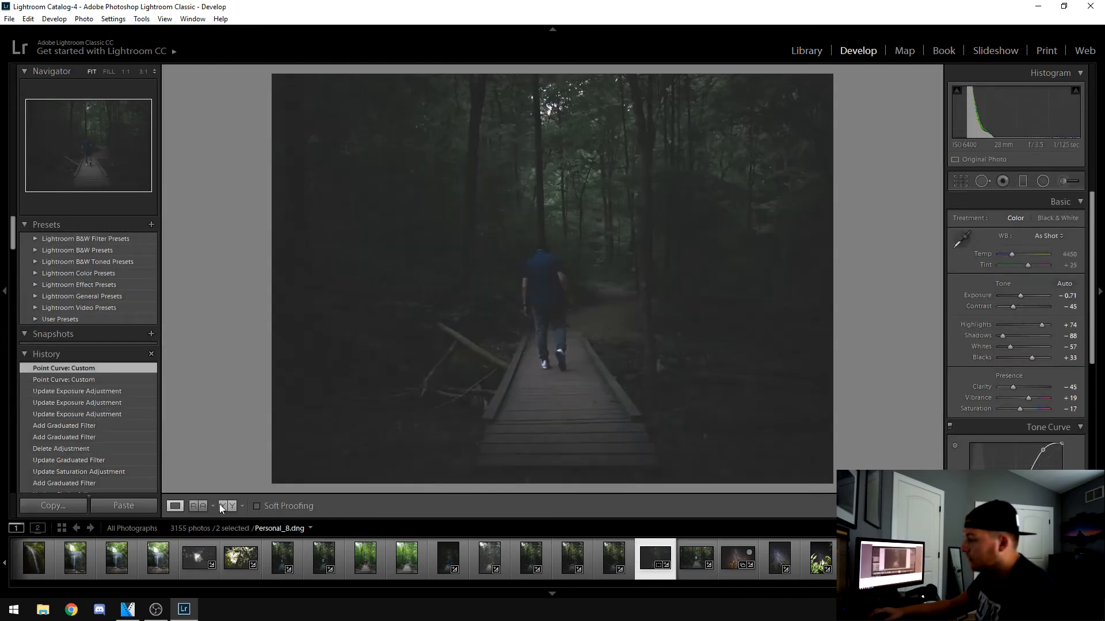
click(223, 505)
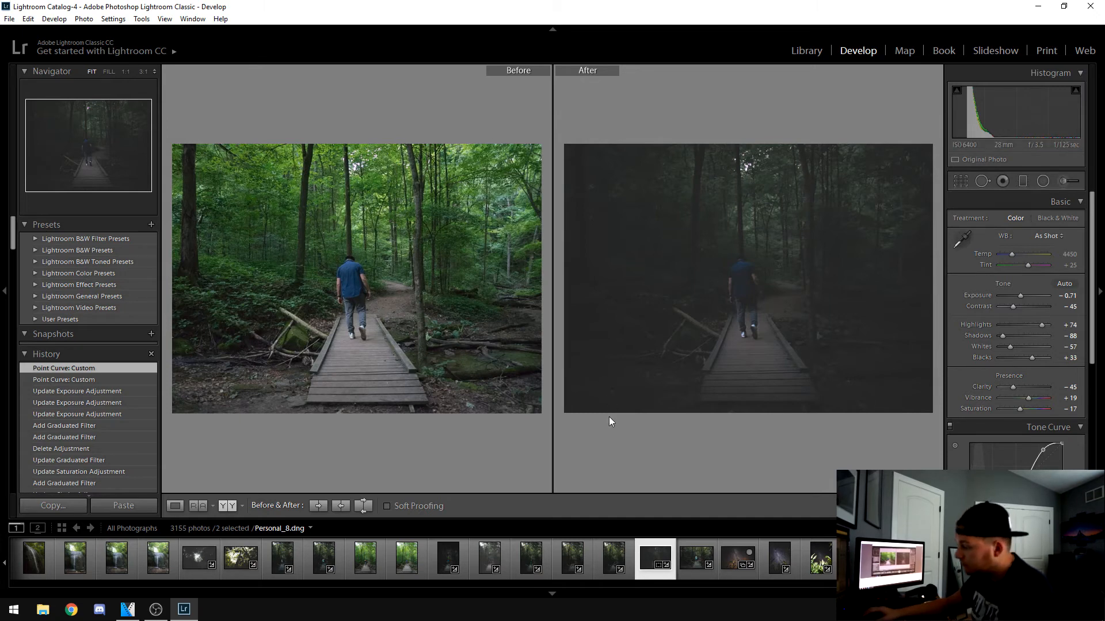
Step: Browse the catalog's filmstrip and open the edited red berries photo DSC00272.DNG in the before and after view
scroll(651, 557, down, 5)
scroll(651, 557, down, 6)
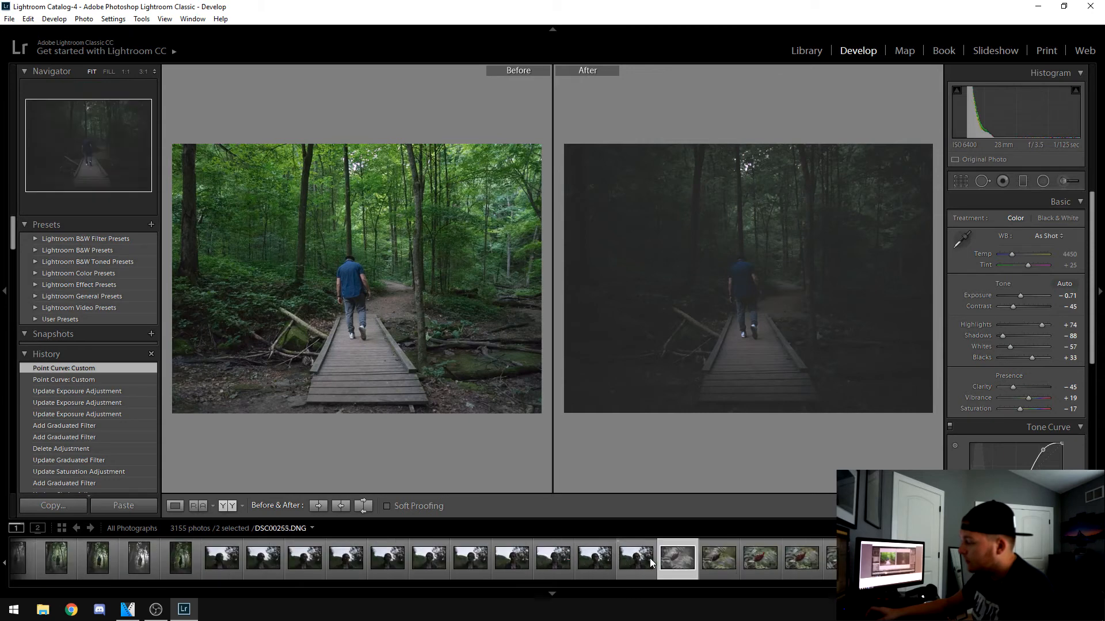
scroll(650, 558, down, 8)
scroll(649, 557, up, 8)
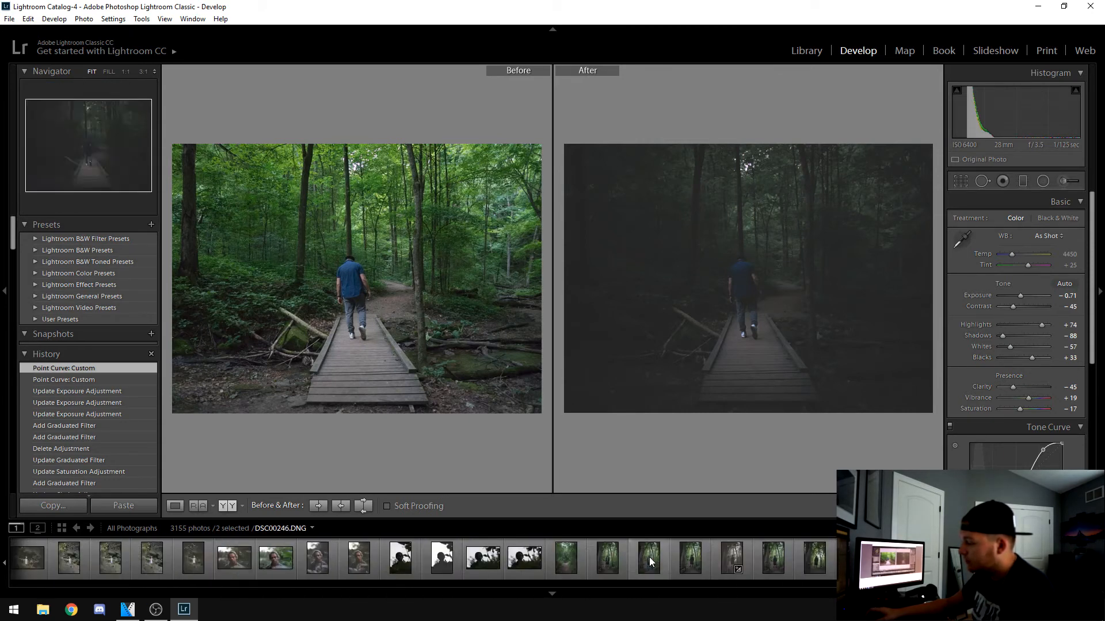
scroll(649, 557, up, 8)
scroll(649, 557, down, 8)
scroll(649, 557, down, 8)
scroll(649, 557, up, 8)
scroll(649, 561, down, 5)
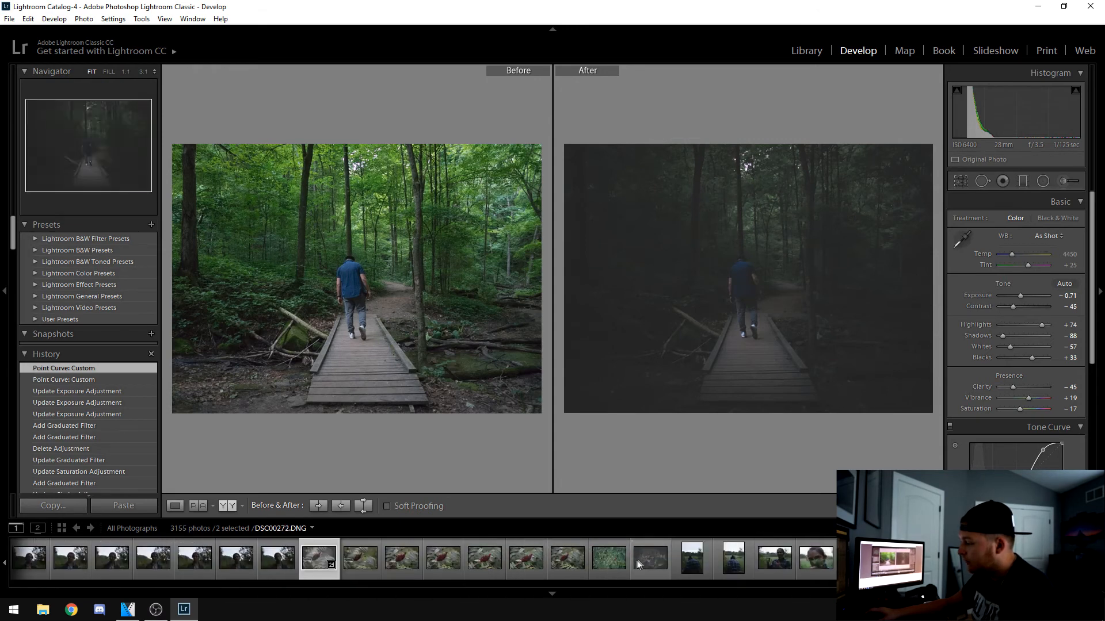
click(638, 564)
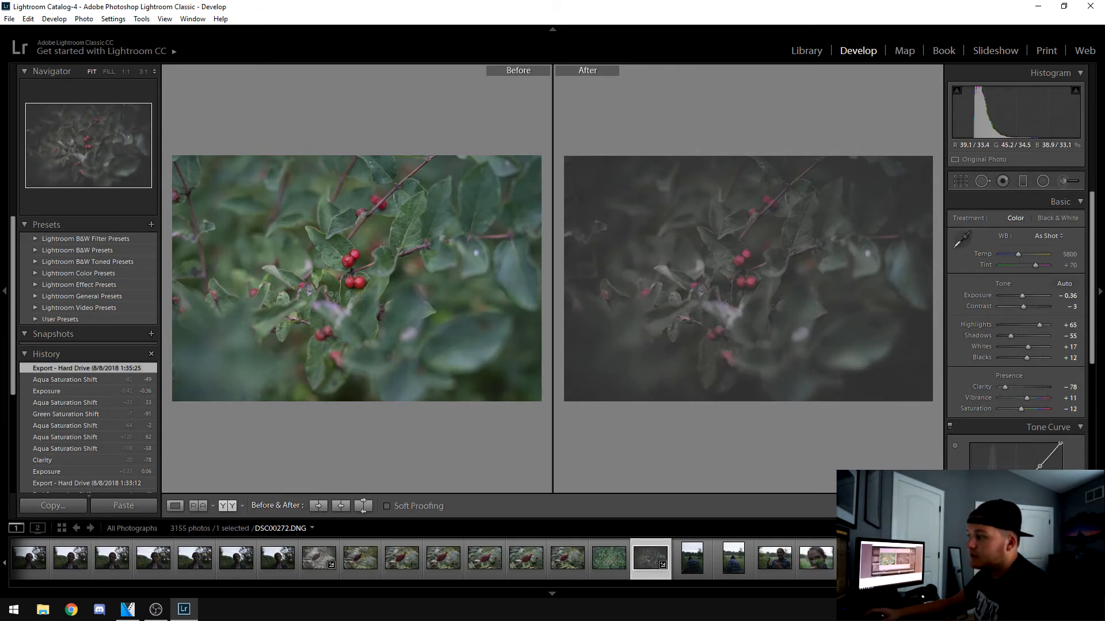
Step: Examine the red berries up close in both the before and after versions, and return to the full view
click(350, 262)
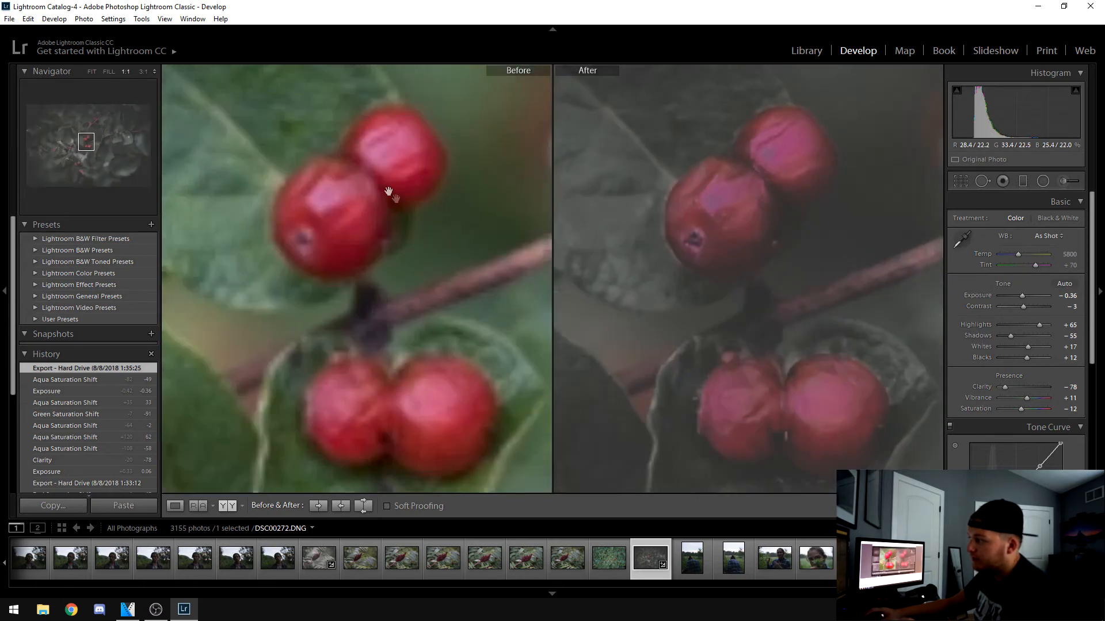
drag(399, 285, 345, 237)
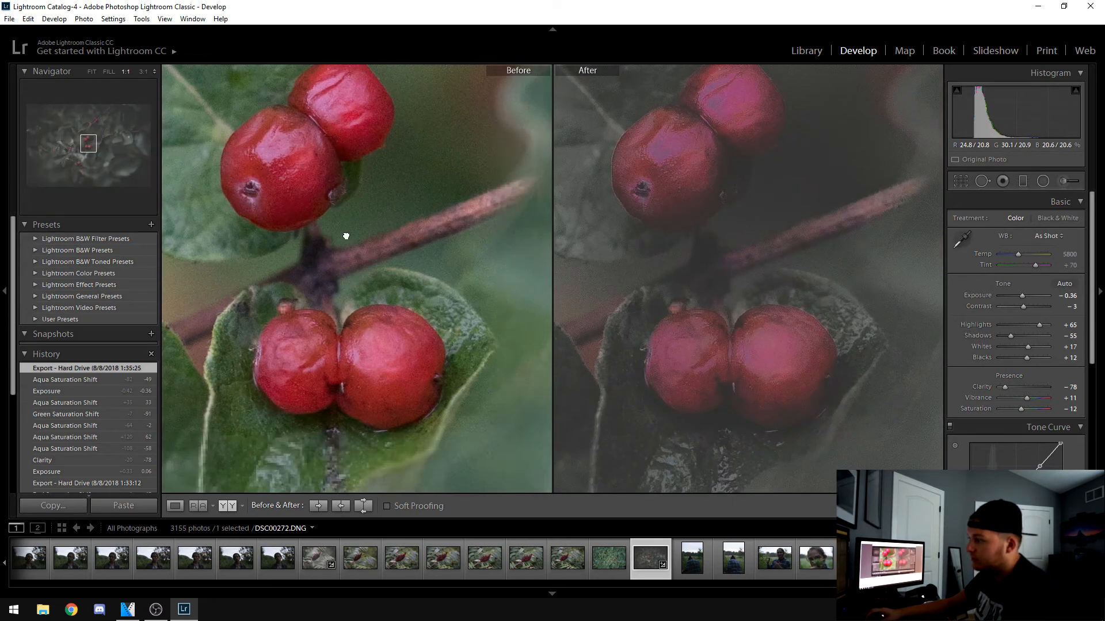
click(356, 209)
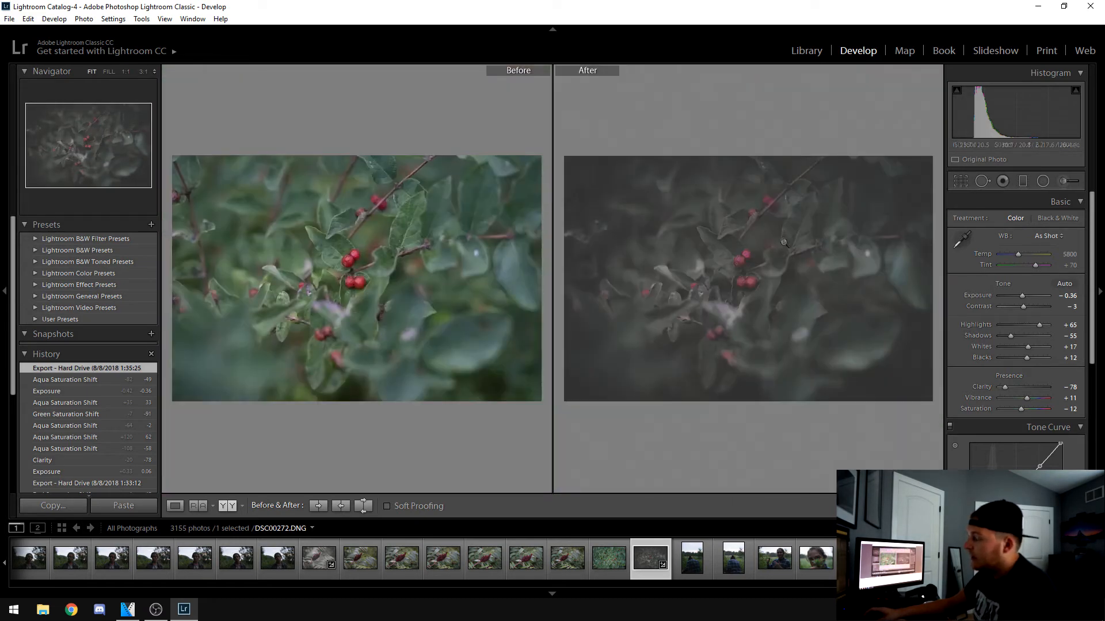
click(751, 279)
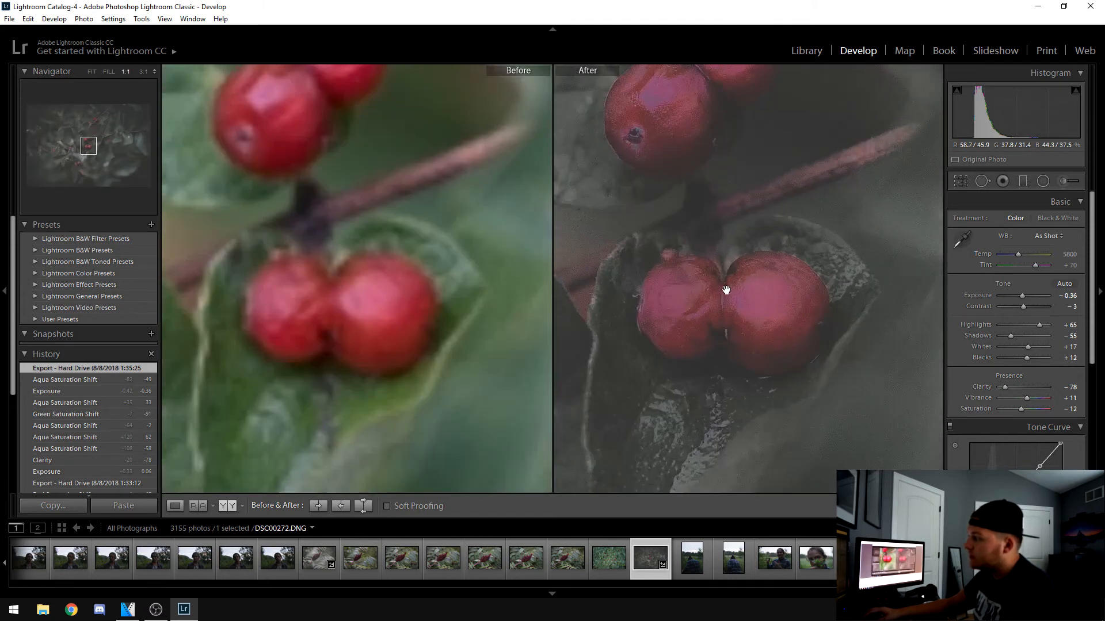
click(717, 270)
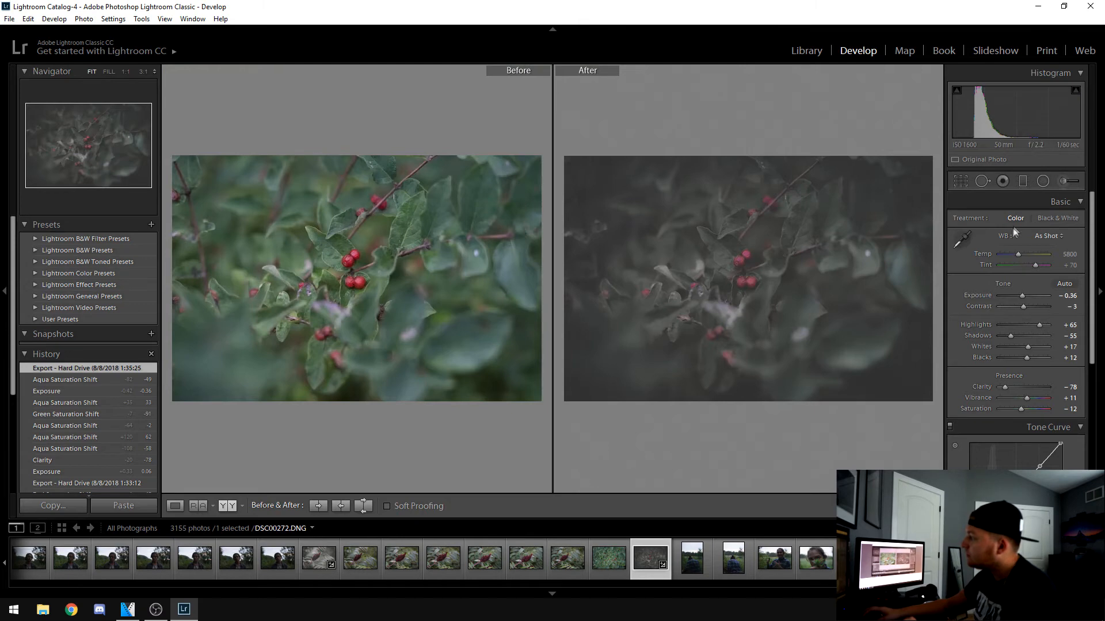
Step: Open the berries photo in the Library and reset its edits with the Default Settings preset
click(806, 51)
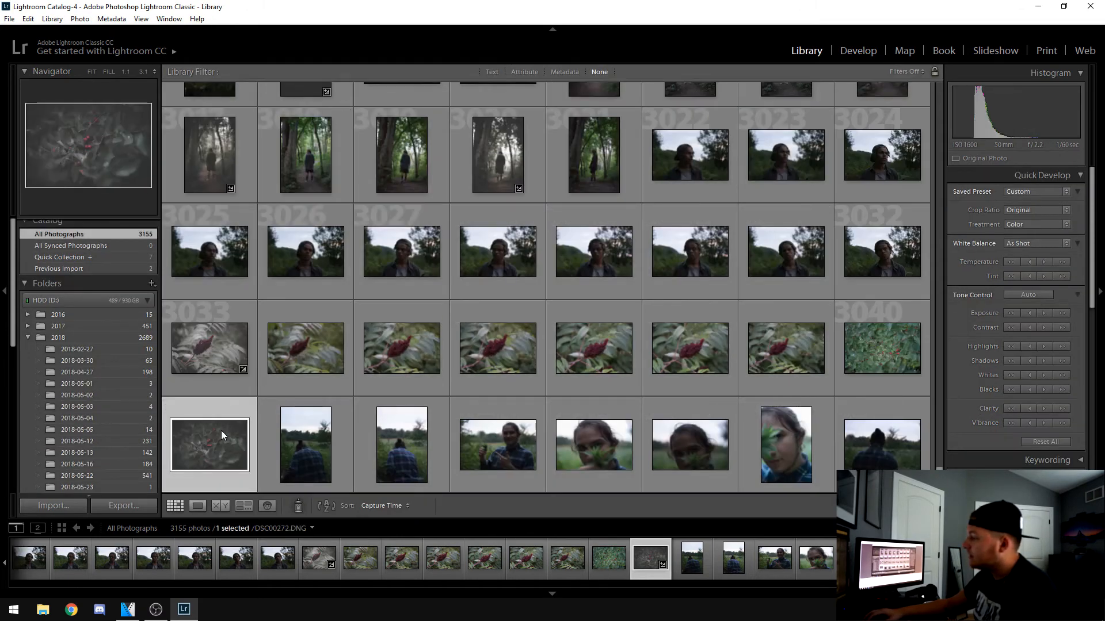
double_click(222, 436)
click(1041, 194)
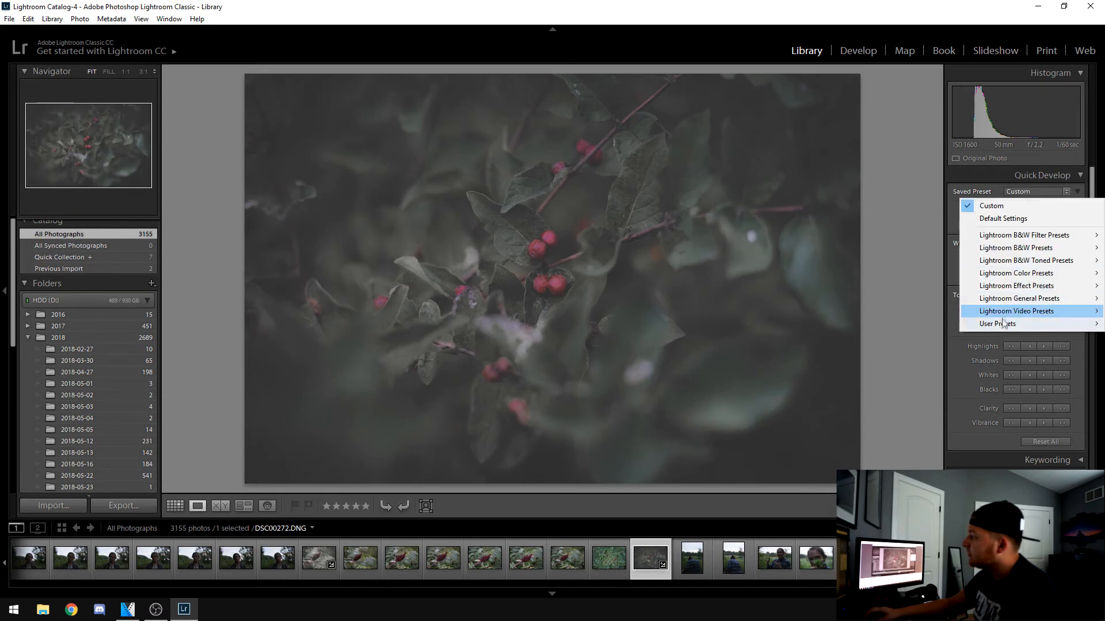
click(995, 217)
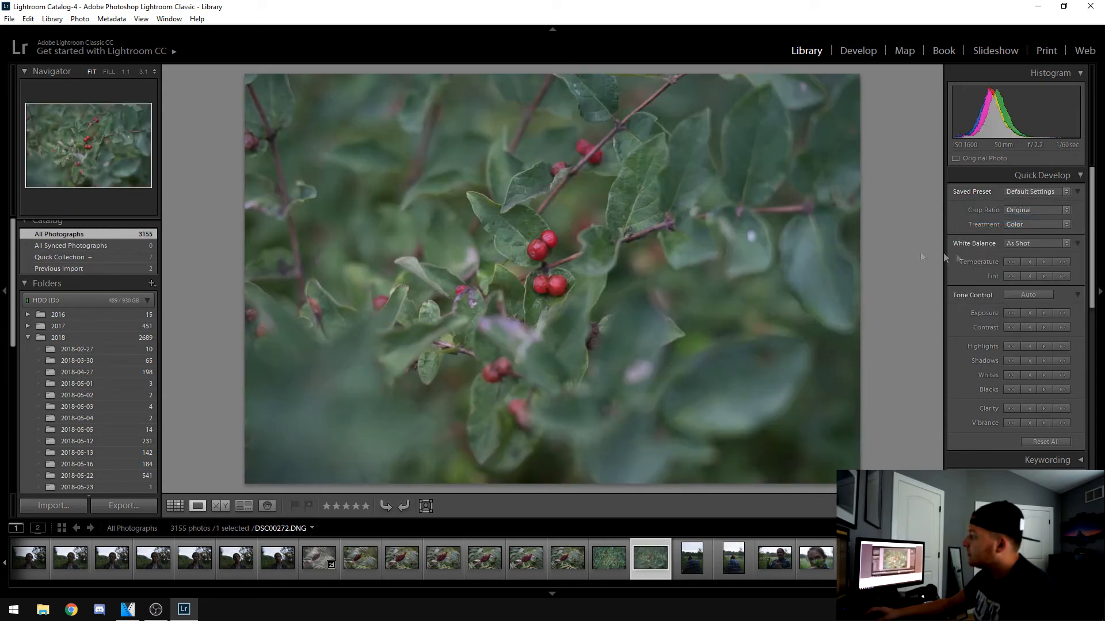
Step: Return the berries photo to Develop and darken its Exposure to −1.07
click(860, 58)
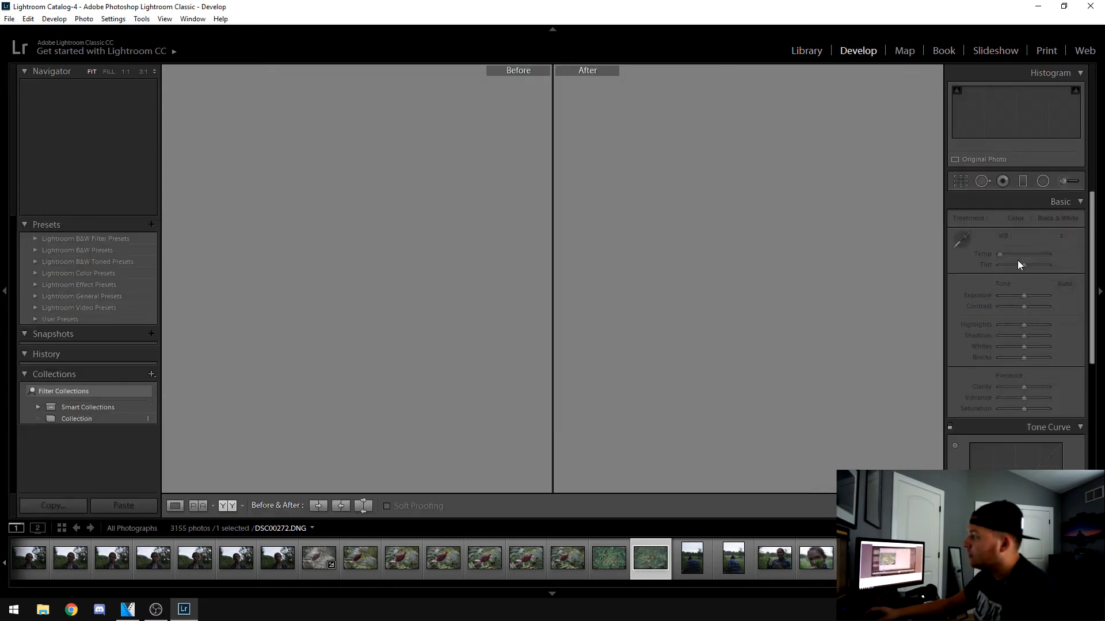
drag(1020, 296, 1015, 296)
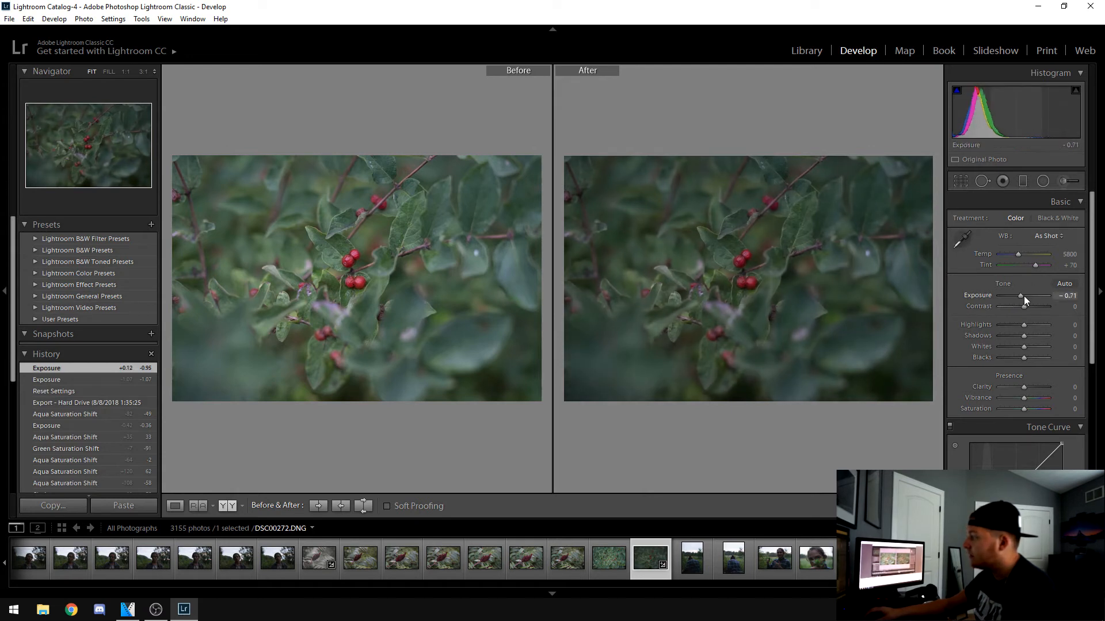
drag(1025, 294, 1022, 295)
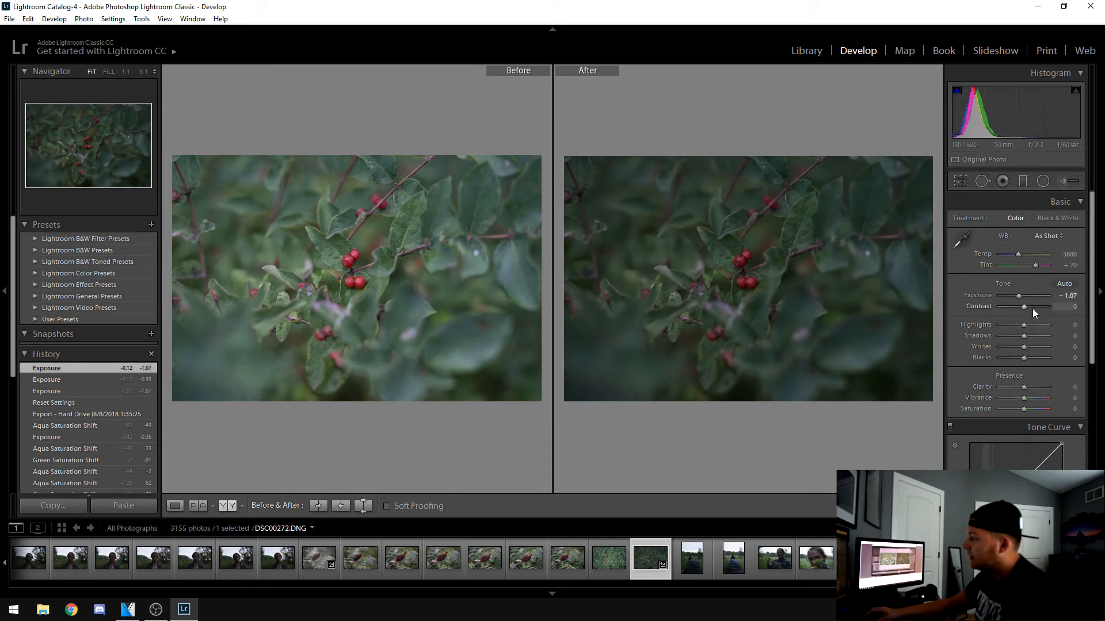
Step: Try strong positive and negative Contrast on a close-up of the berries and settle on +14
click(1033, 308)
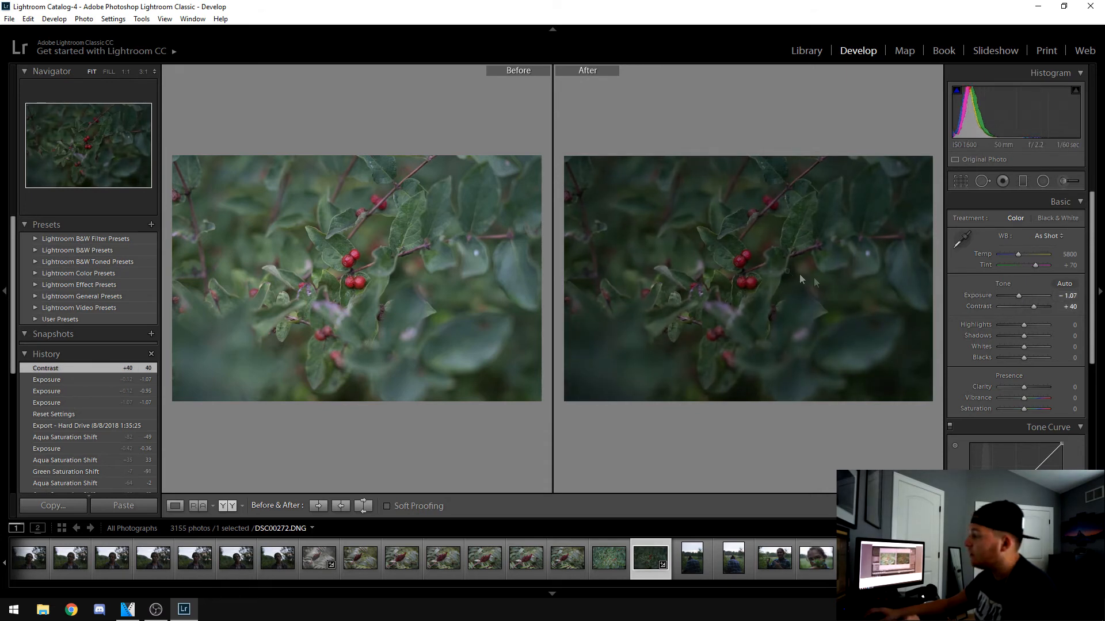
click(740, 262)
click(1048, 308)
click(1030, 305)
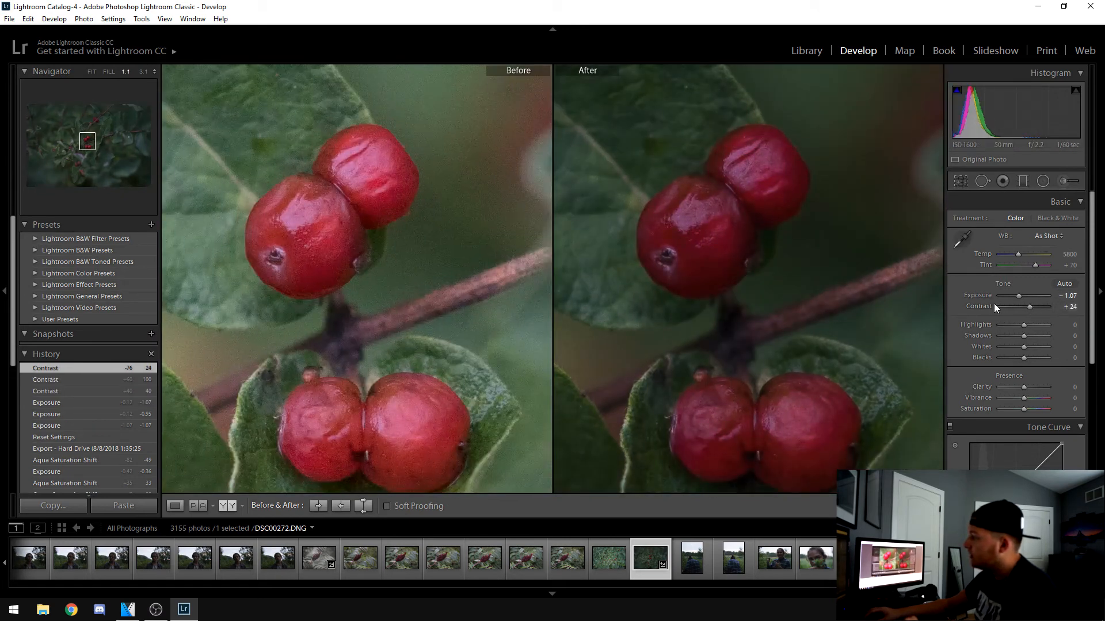
click(1006, 307)
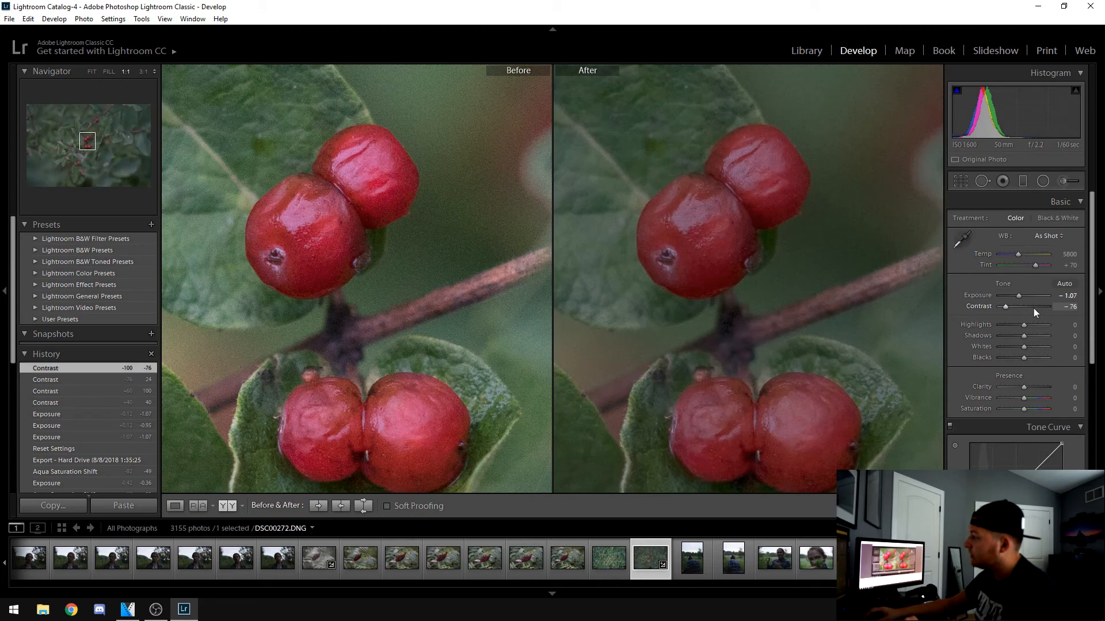
click(1031, 306)
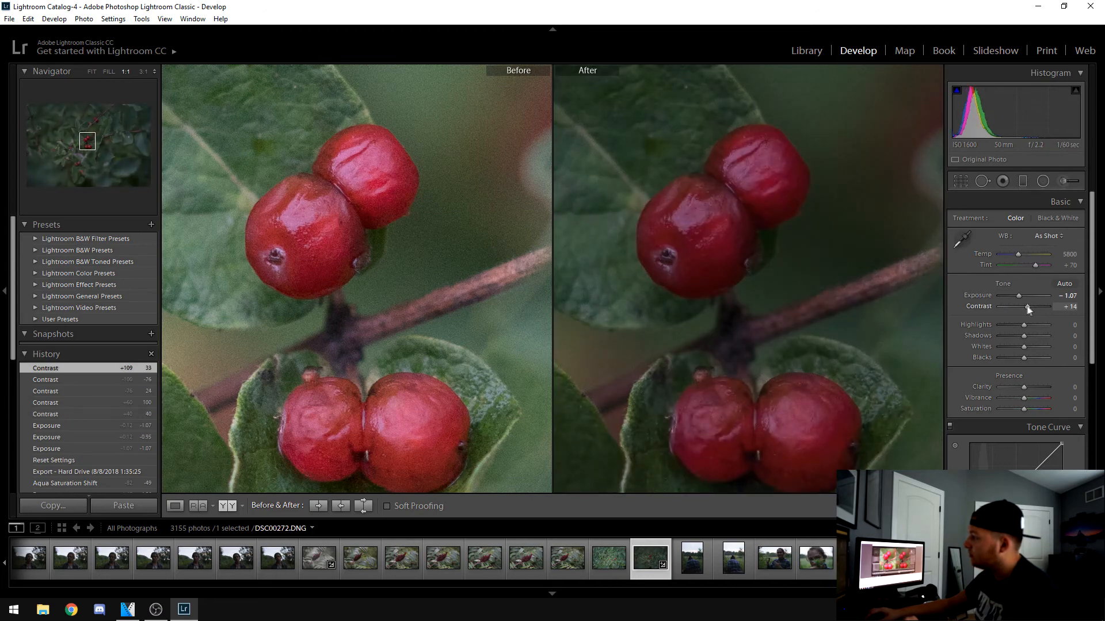
key(z)
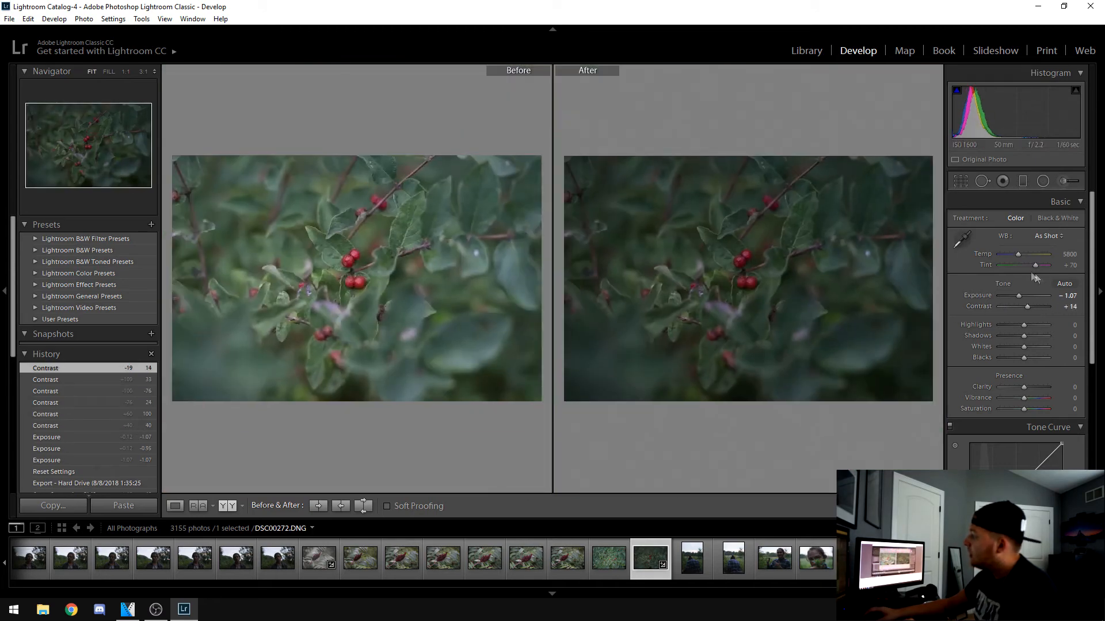
Step: Set the berries photo's Highlights to +90, Shadows to −100, Whites to +19 and Blacks to +26
click(1039, 326)
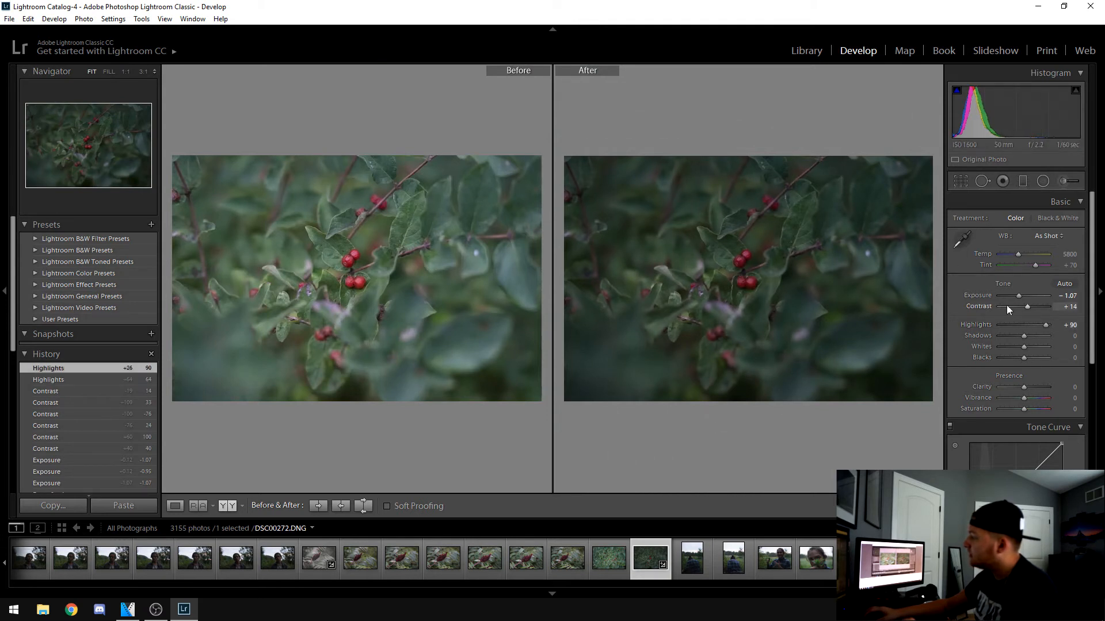
drag(1015, 338, 979, 339)
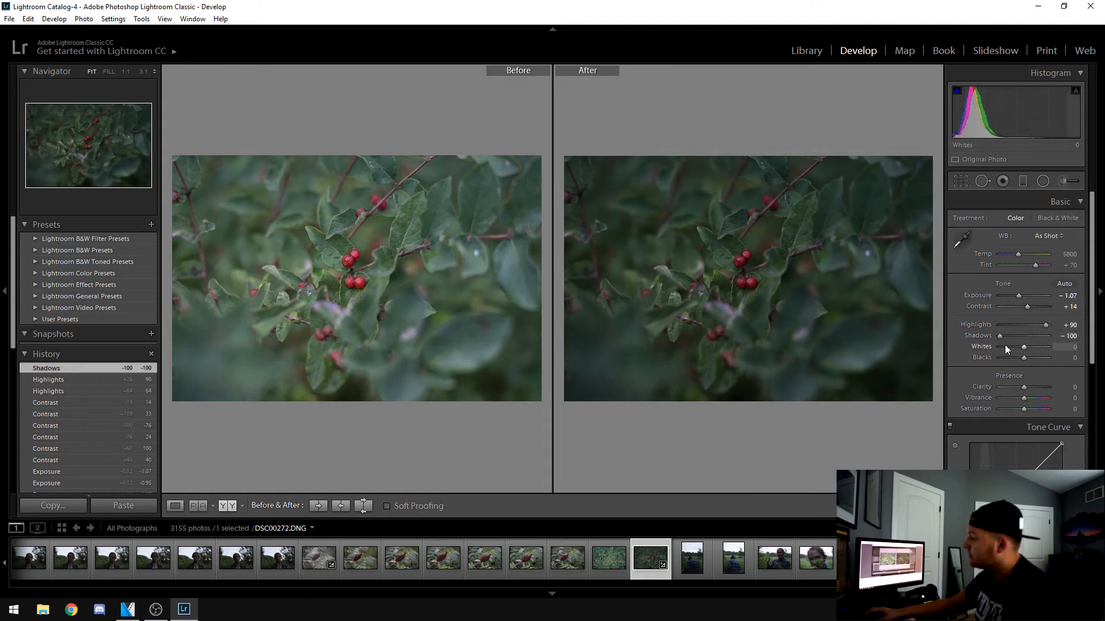
mouse_move(1017, 347)
mouse_down()
mouse_move(997, 345)
mouse_move(1045, 347)
mouse_move(1014, 346)
mouse_move(1042, 346)
mouse_move(1027, 350)
mouse_up()
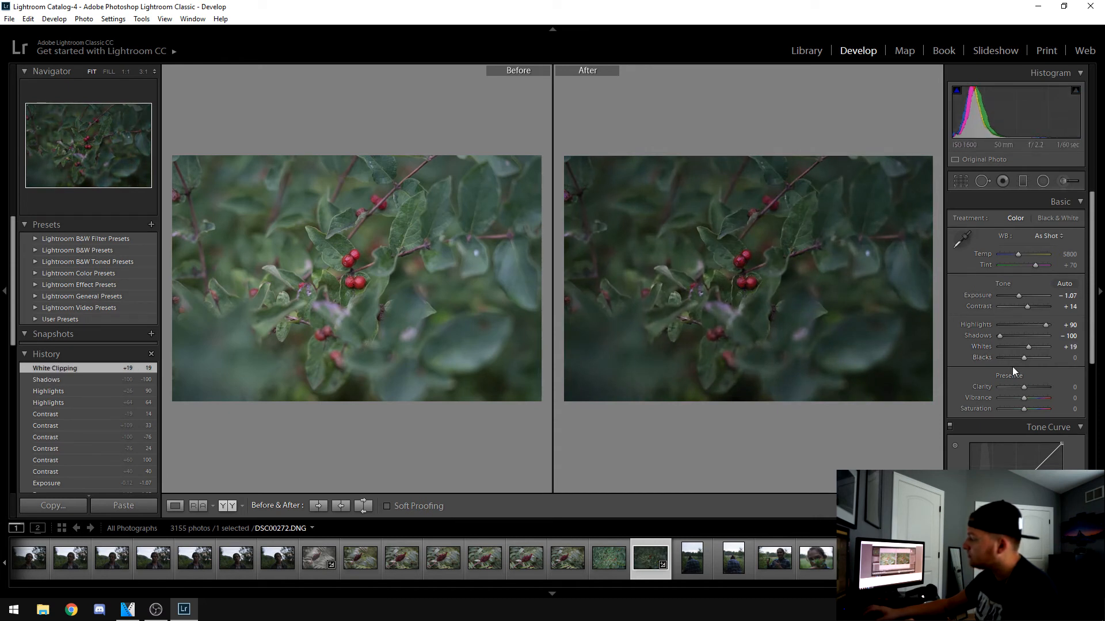
drag(1023, 357, 1036, 387)
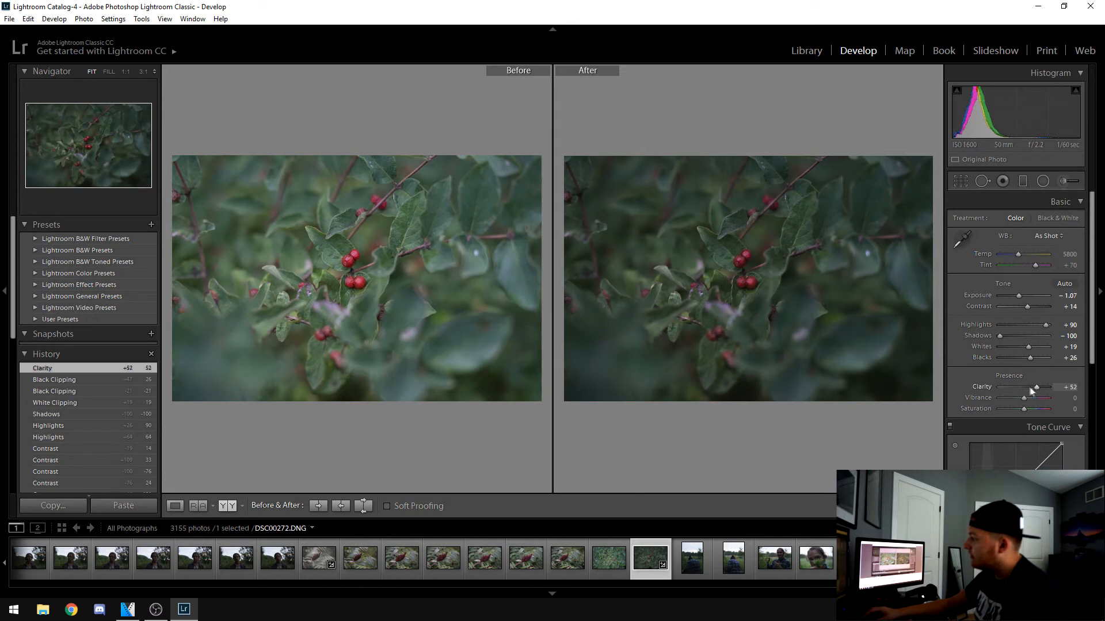
Step: Try negative and high positive Clarity on the berries photo and settle on +43
click(1003, 385)
drag(1004, 384, 1047, 389)
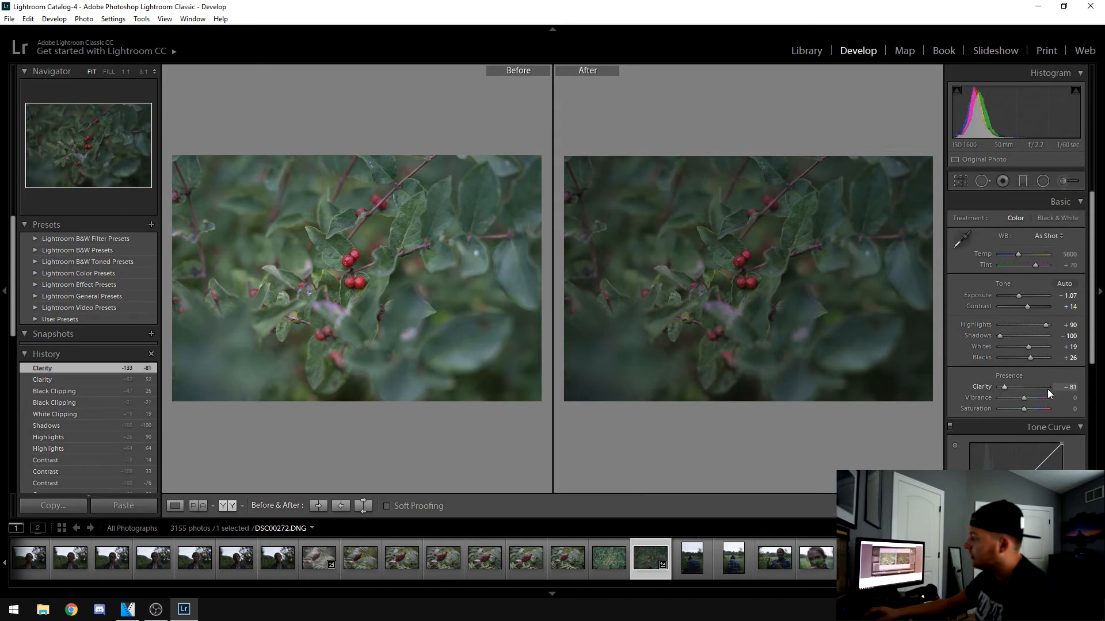
click(1034, 387)
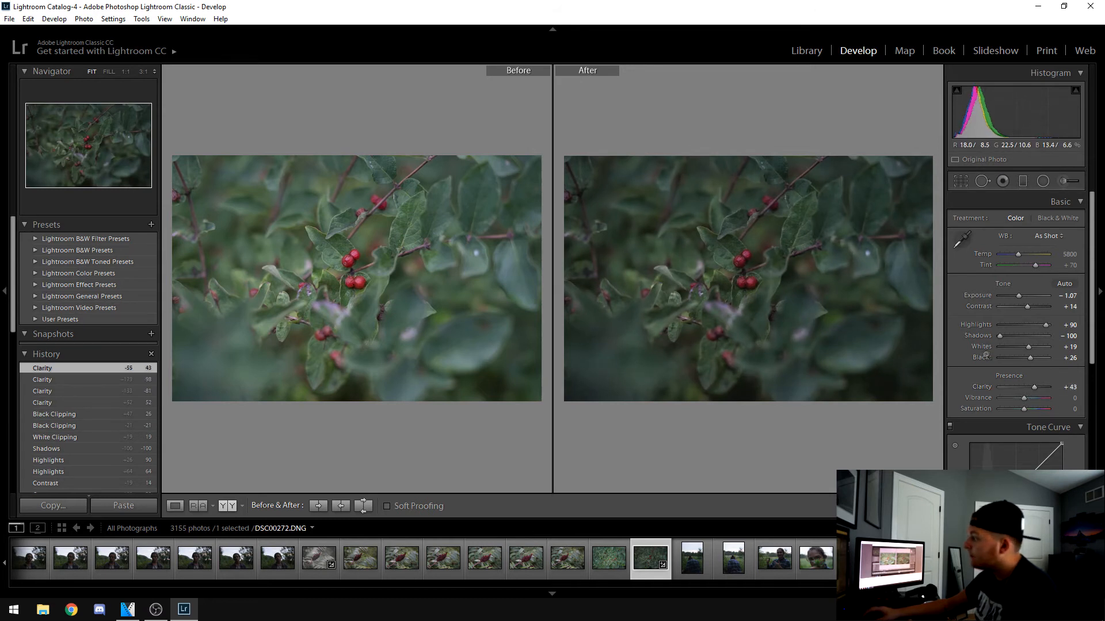
Step: Set the berries photo's Vibrance to +48 and its overall Saturation to −24
drag(1024, 398, 1031, 398)
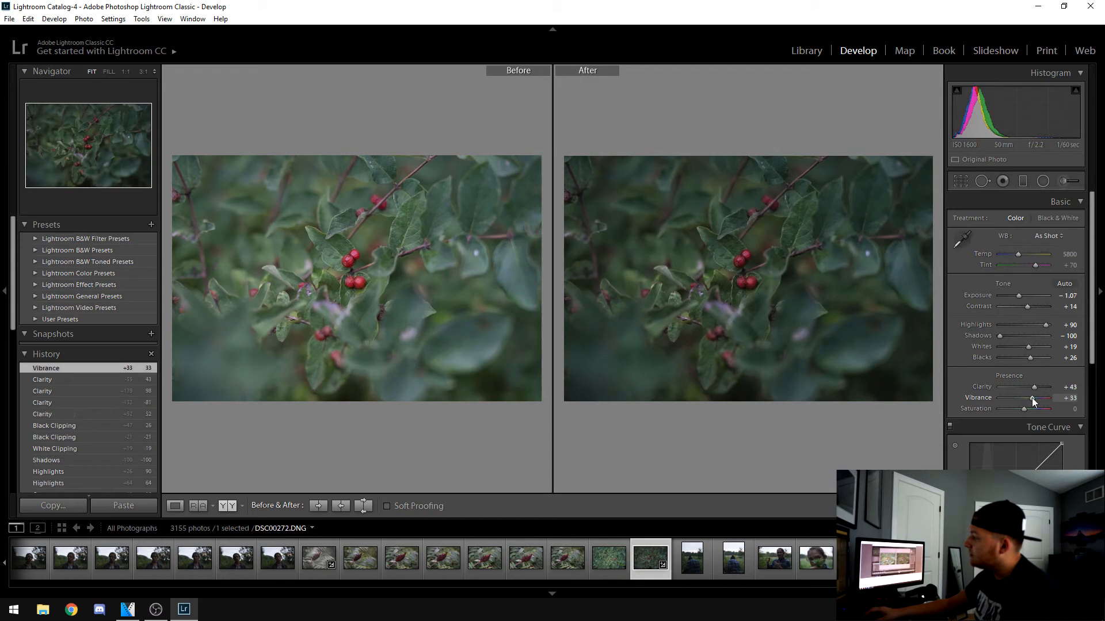
click(1037, 398)
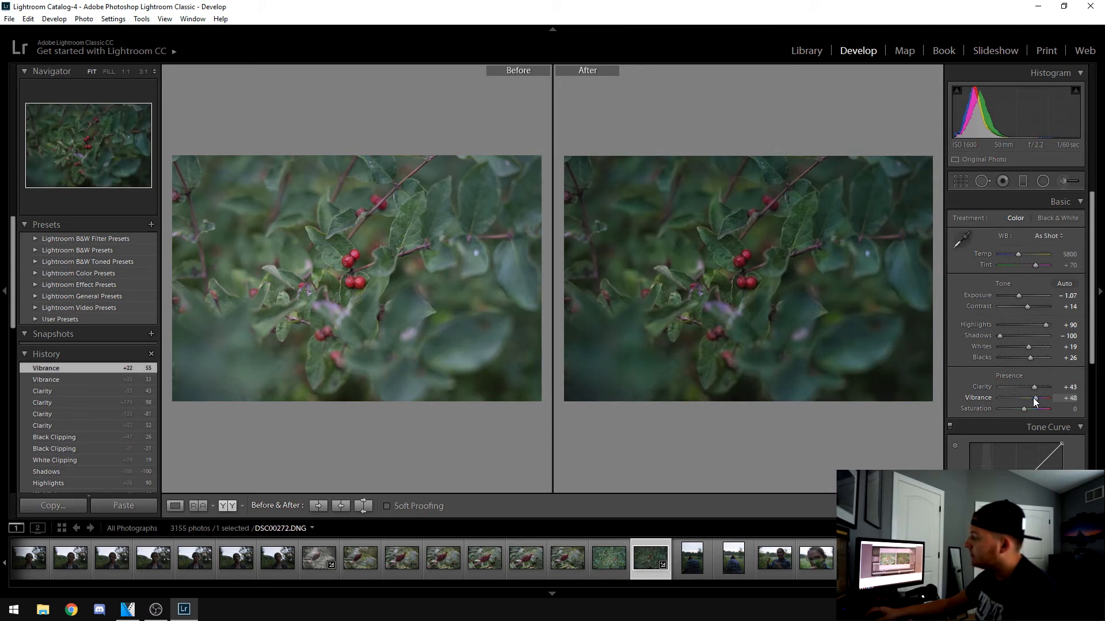
drag(1034, 398, 1034, 399)
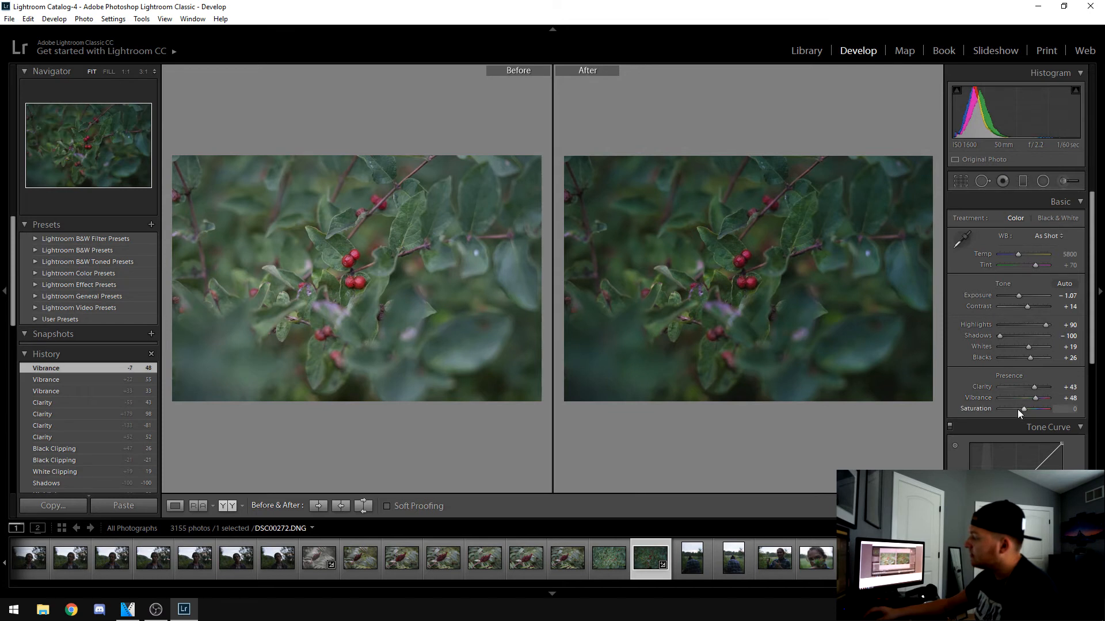
drag(1019, 410, 1015, 409)
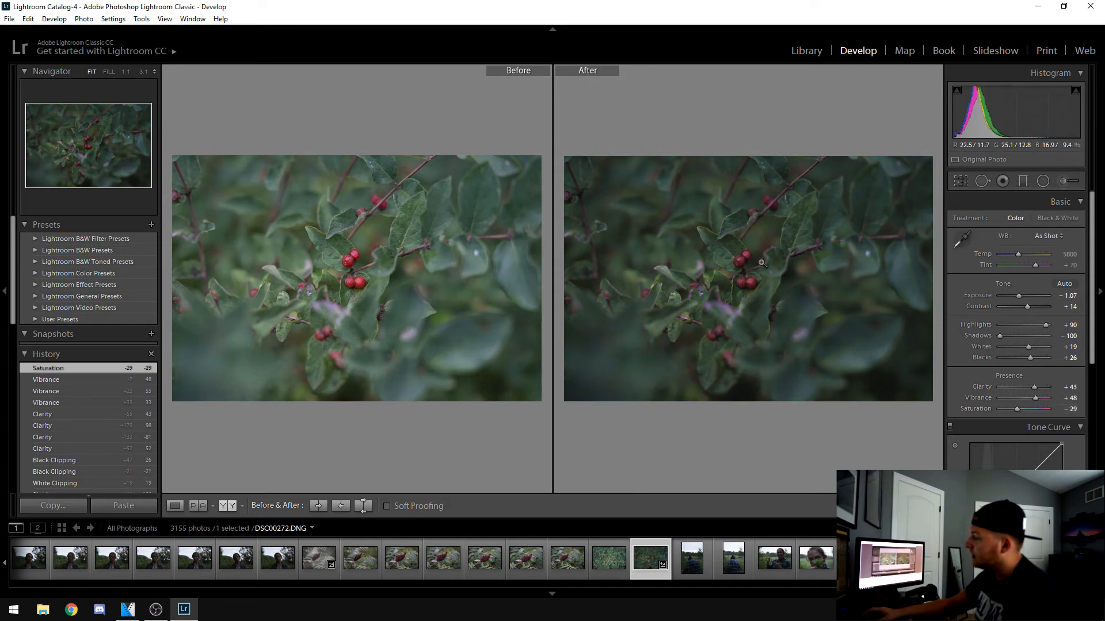
drag(1019, 409, 1019, 410)
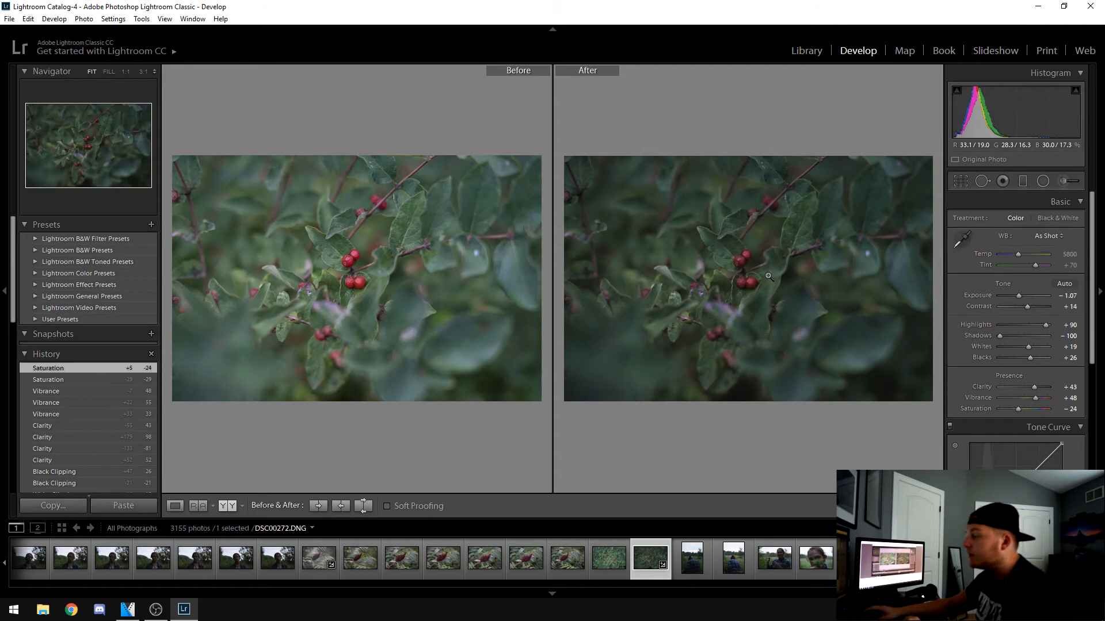
Step: Set the berries photo's HSL saturation to Red +51, Yellow −56 and Green −87, checking the berries up close
scroll(970, 374, down, 2)
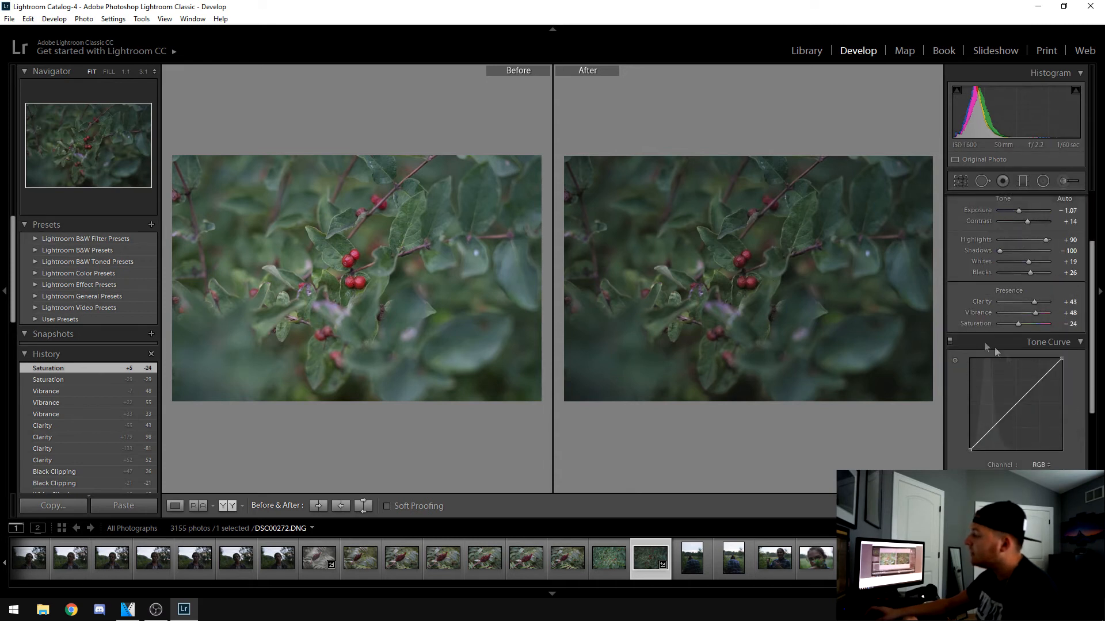
scroll(984, 341, down, 3)
click(1081, 373)
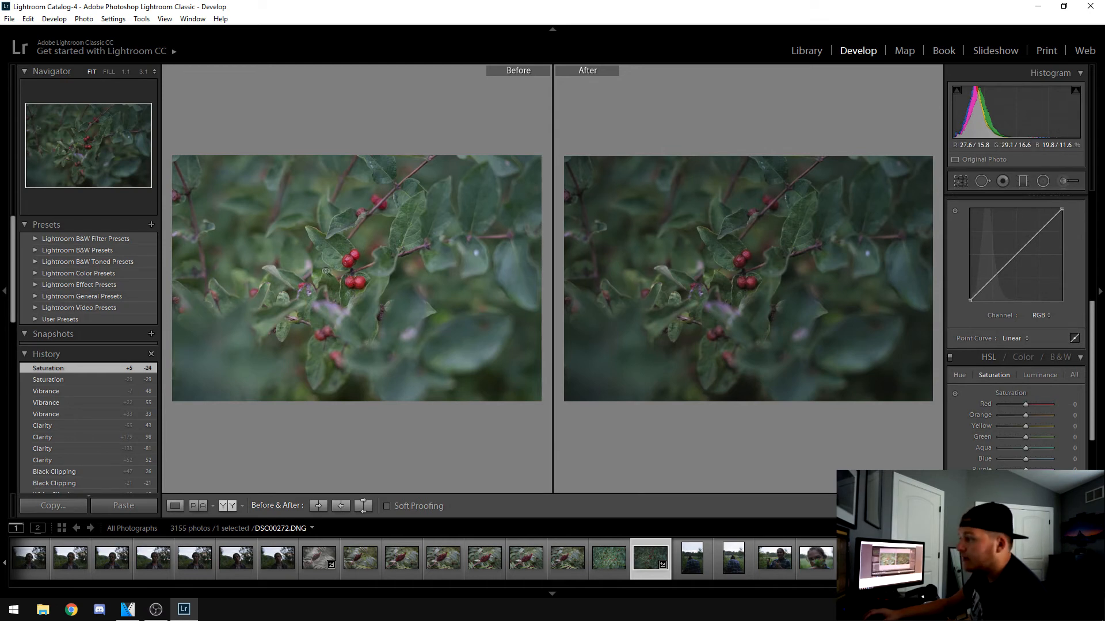
drag(344, 255, 344, 233)
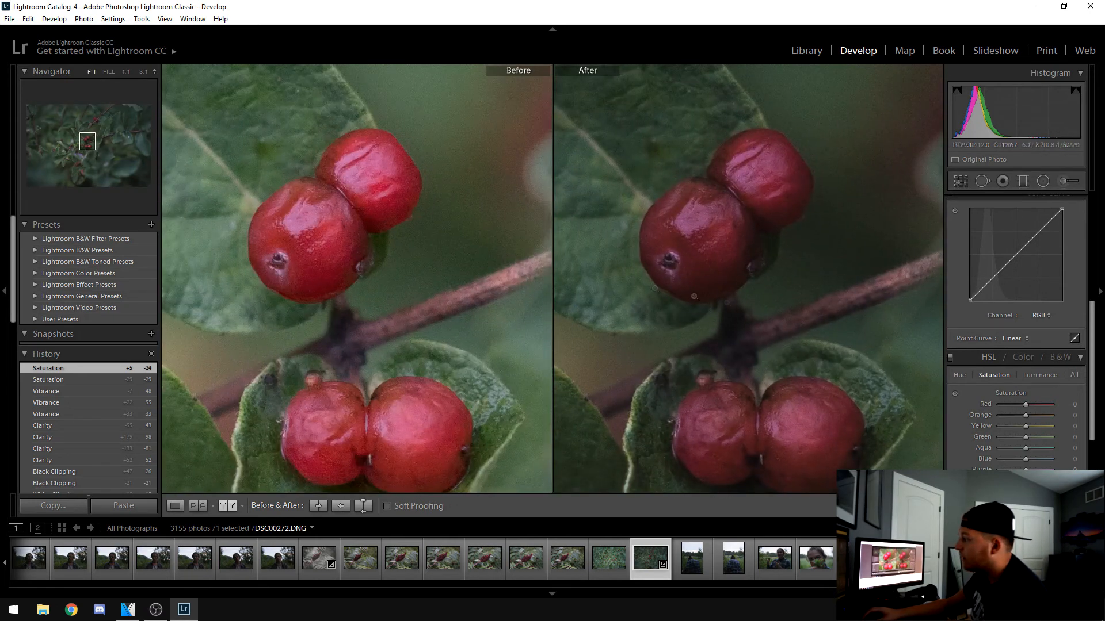
click(613, 281)
drag(1032, 405, 1035, 407)
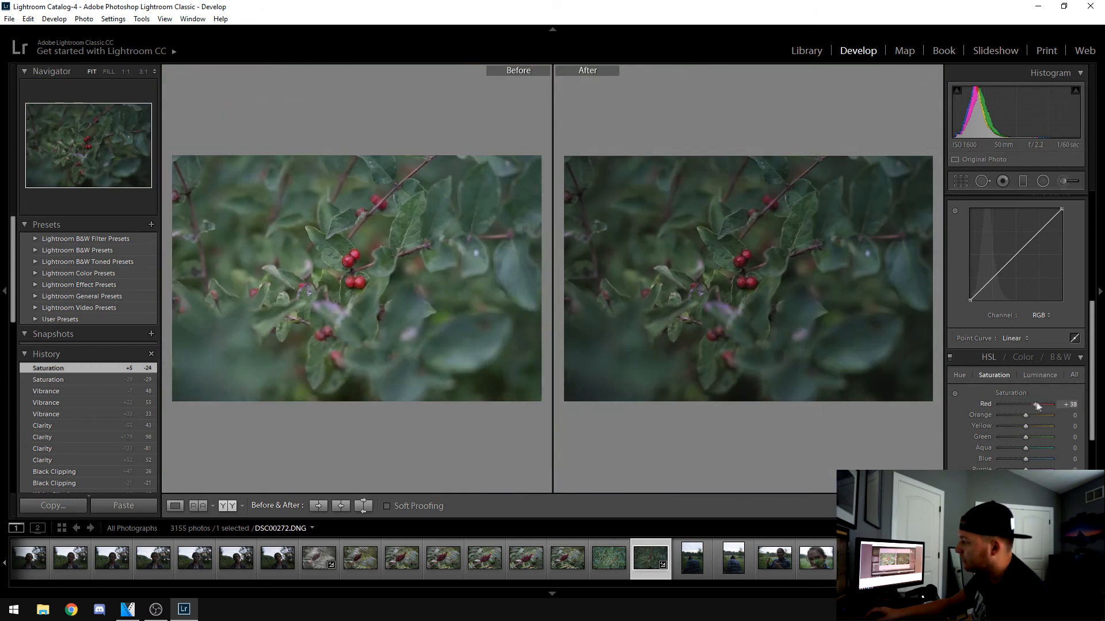
mouse_move(1019, 404)
mouse_down()
mouse_move(1051, 405)
mouse_move(1039, 405)
mouse_up()
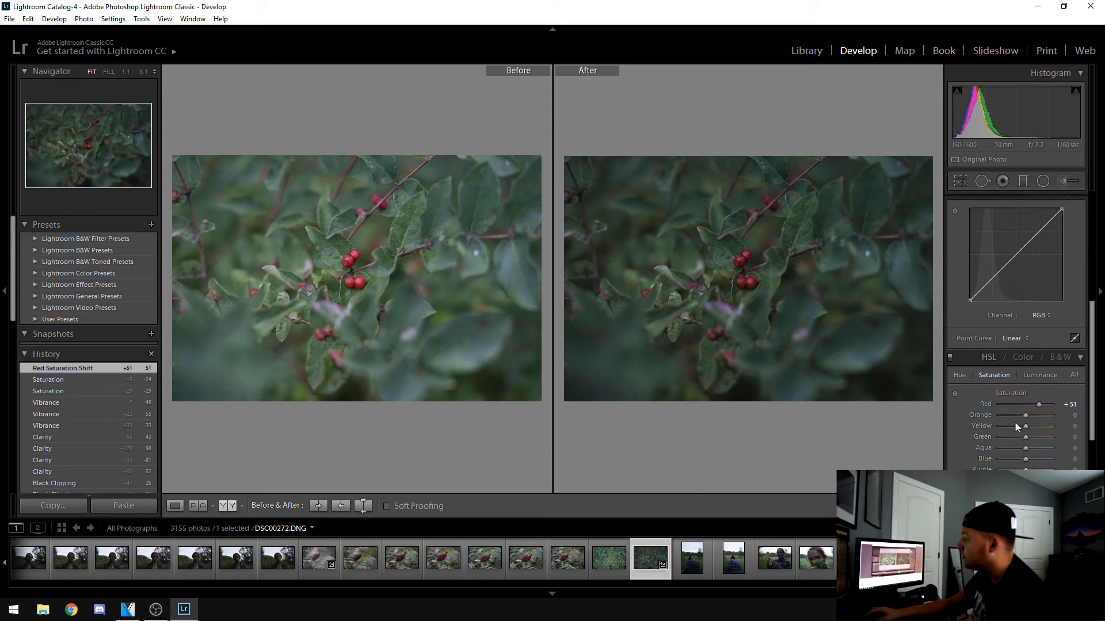
drag(1025, 426, 1010, 425)
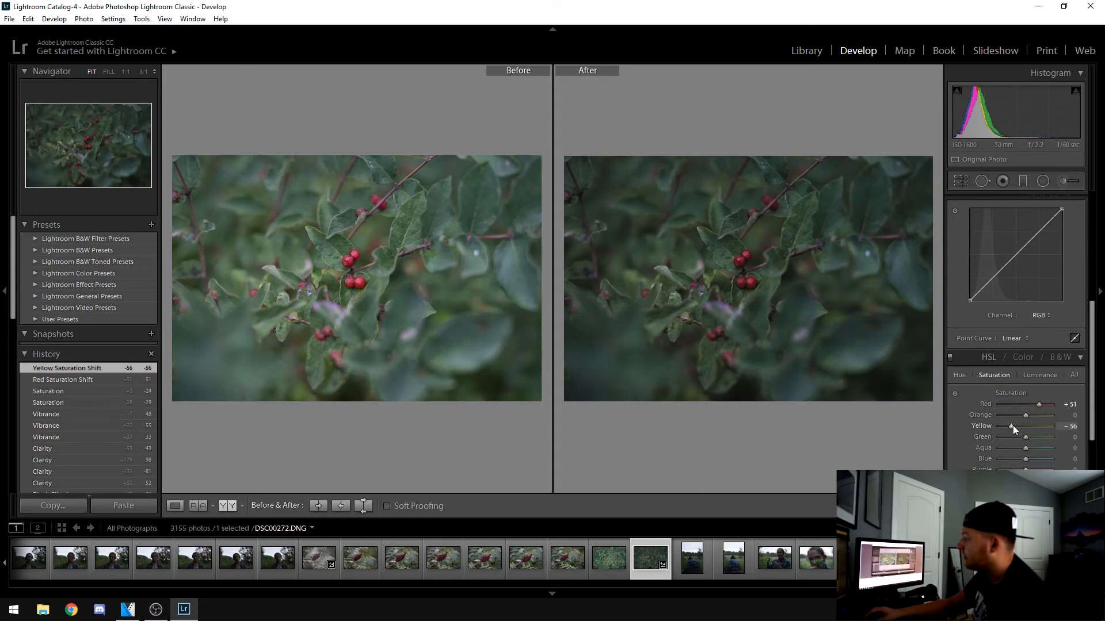
drag(1026, 437, 1003, 437)
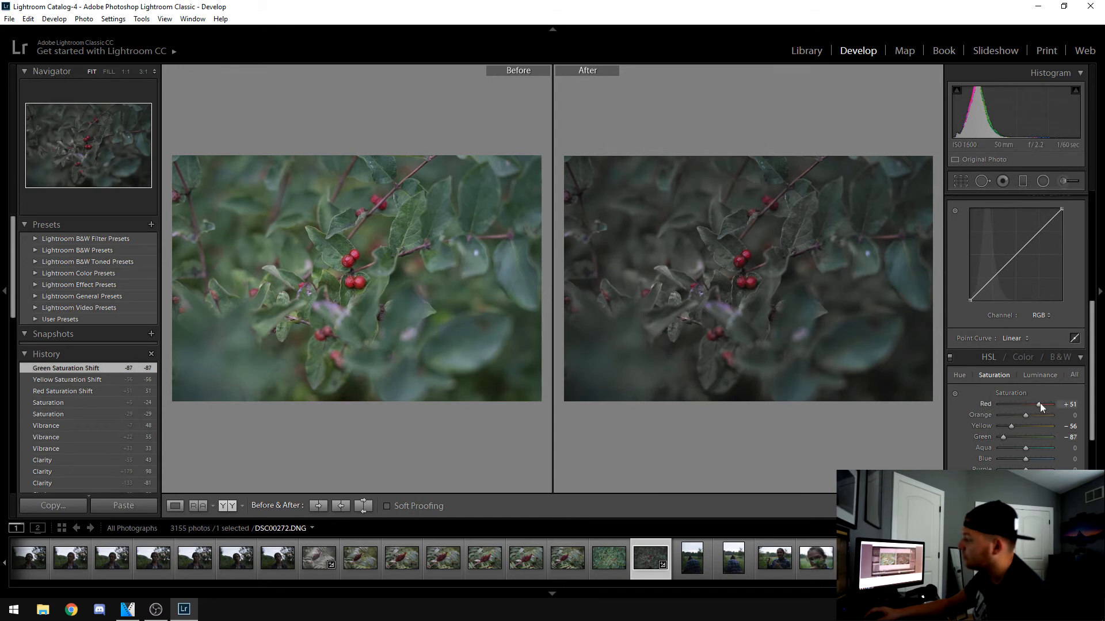
Step: Adjust the berries photo's HSL saturation to Red +36, Green −71, Aqua −58 and Blue −58
drag(1035, 405, 1034, 405)
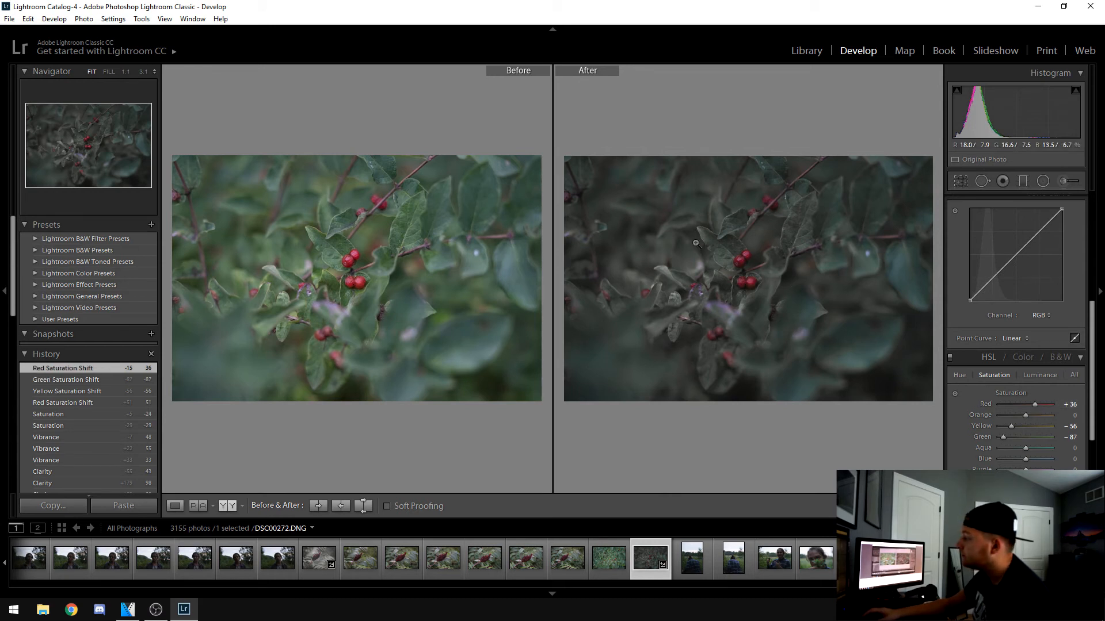
drag(1002, 438, 1007, 437)
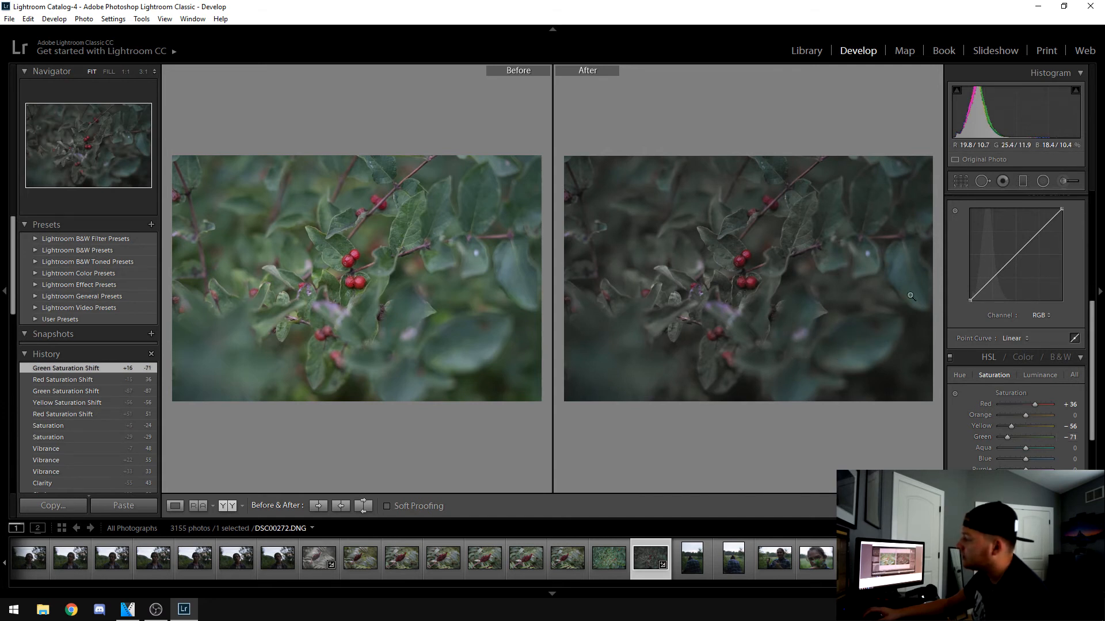
click(1016, 448)
click(1010, 449)
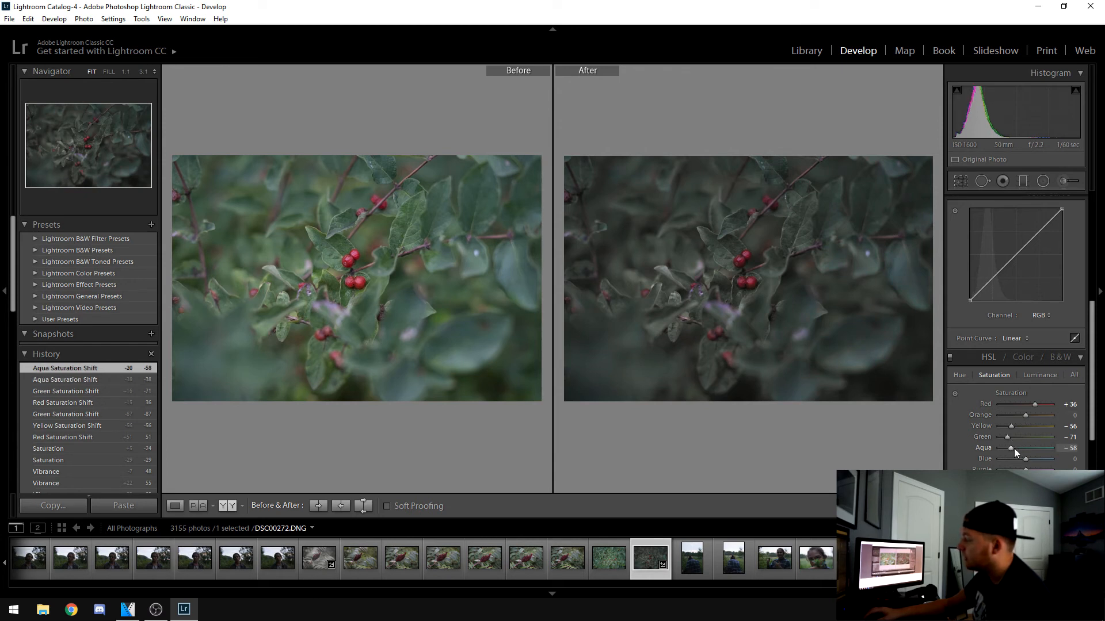
click(1010, 459)
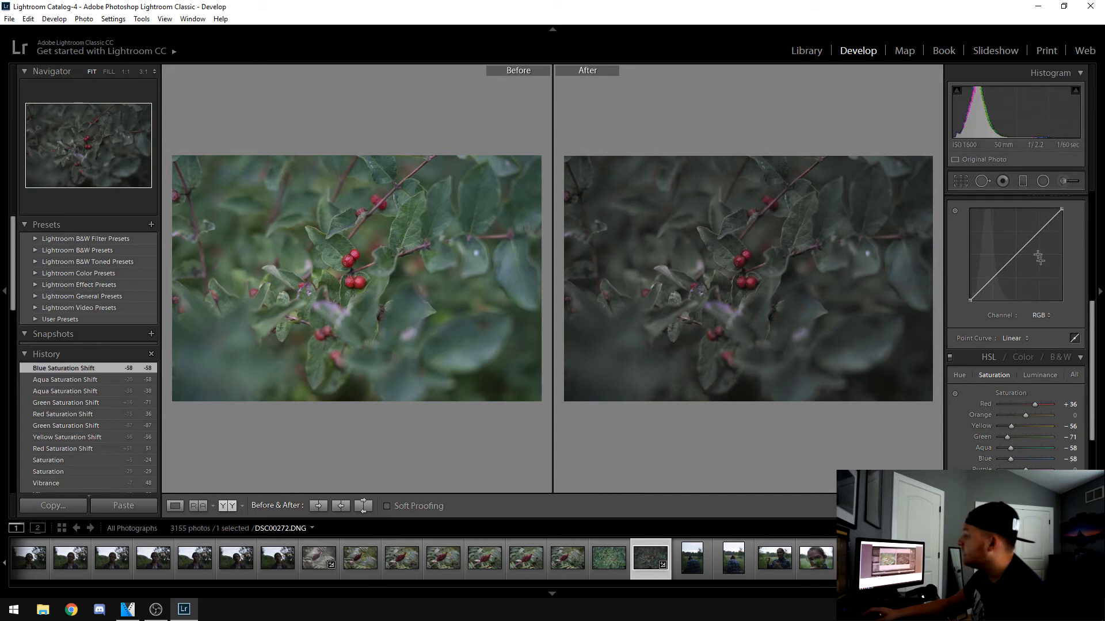
Step: Add three points to the RGB point curve, raise its middle point slightly and lift the black point for faded shadows
click(1038, 232)
click(1017, 254)
click(995, 278)
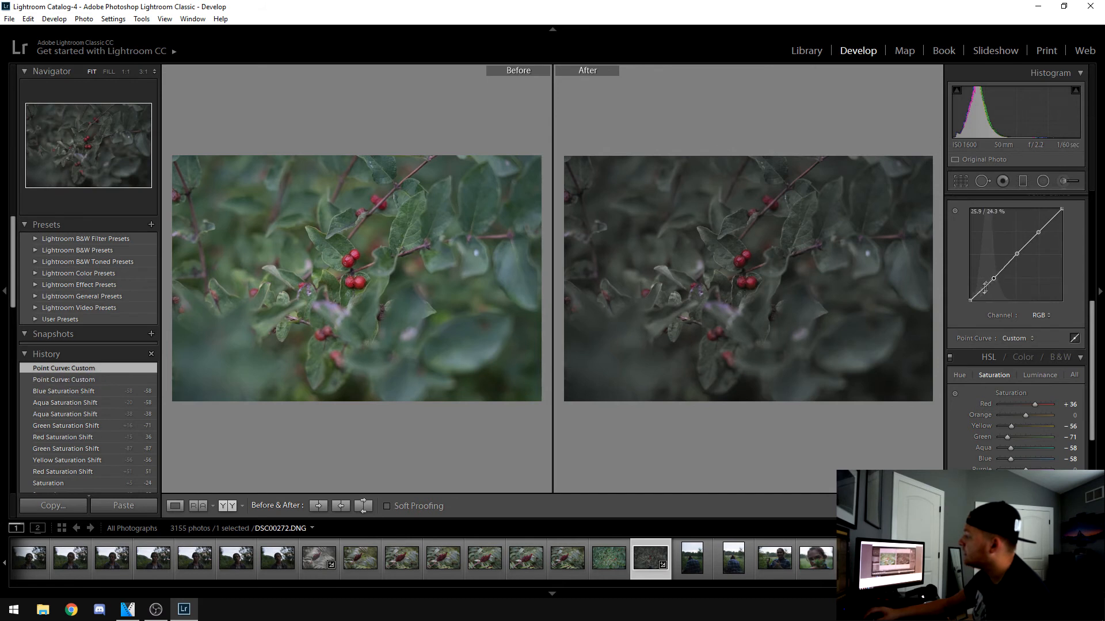
drag(970, 301, 1017, 247)
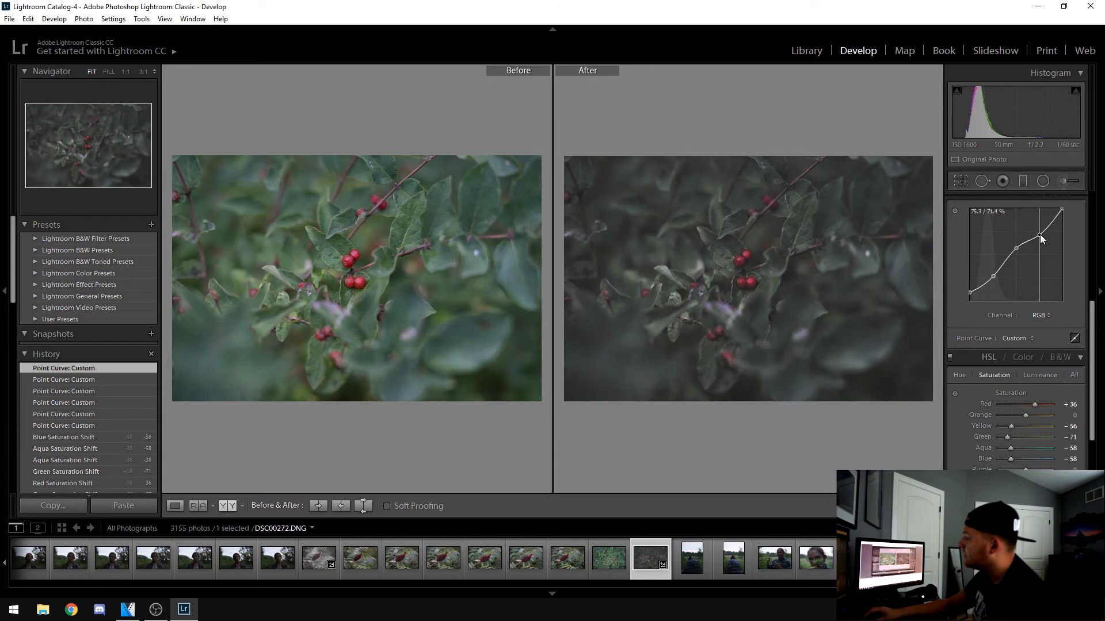
drag(1040, 234, 1041, 229)
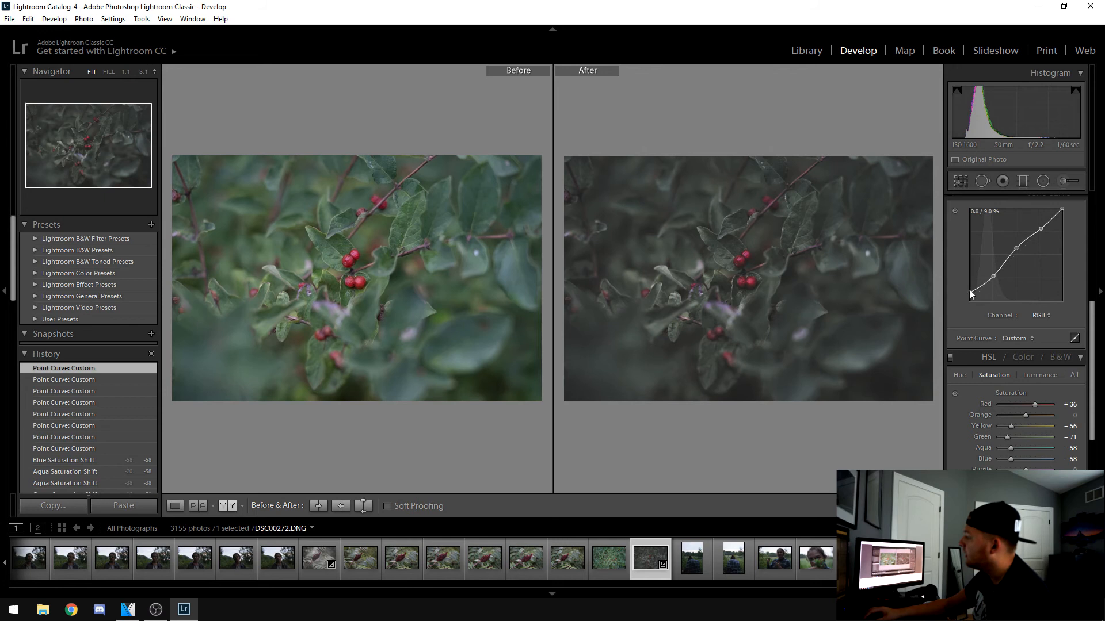
drag(970, 293, 967, 290)
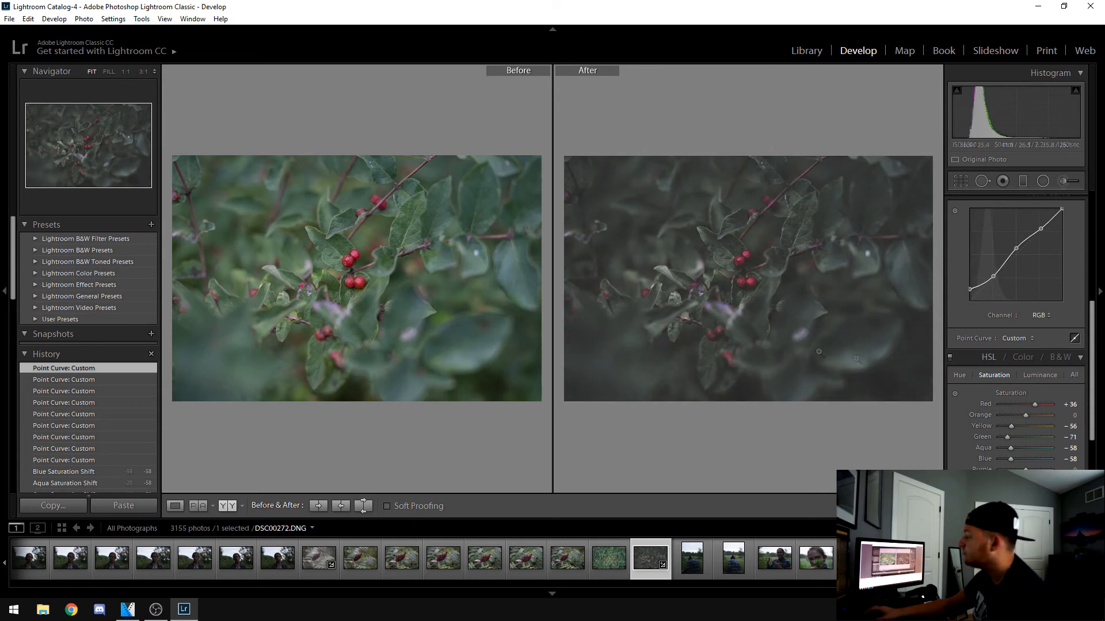
Step: Collapse the tone curve and HSL settings and compare the berries before and after in a 1:1 close-up
click(1082, 359)
click(1066, 206)
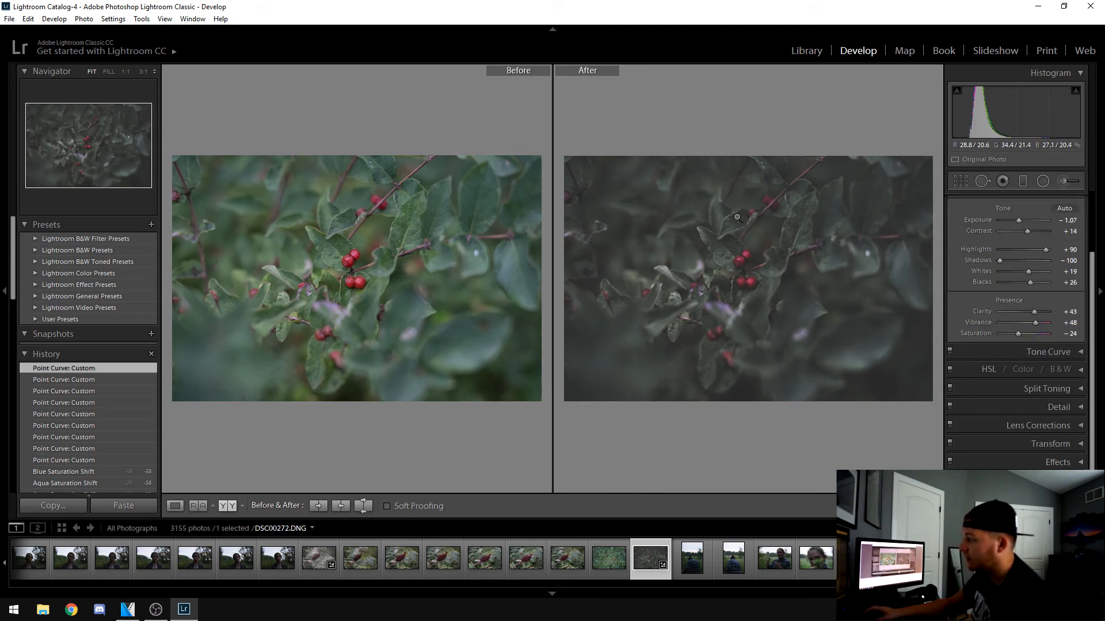
drag(750, 281, 694, 259)
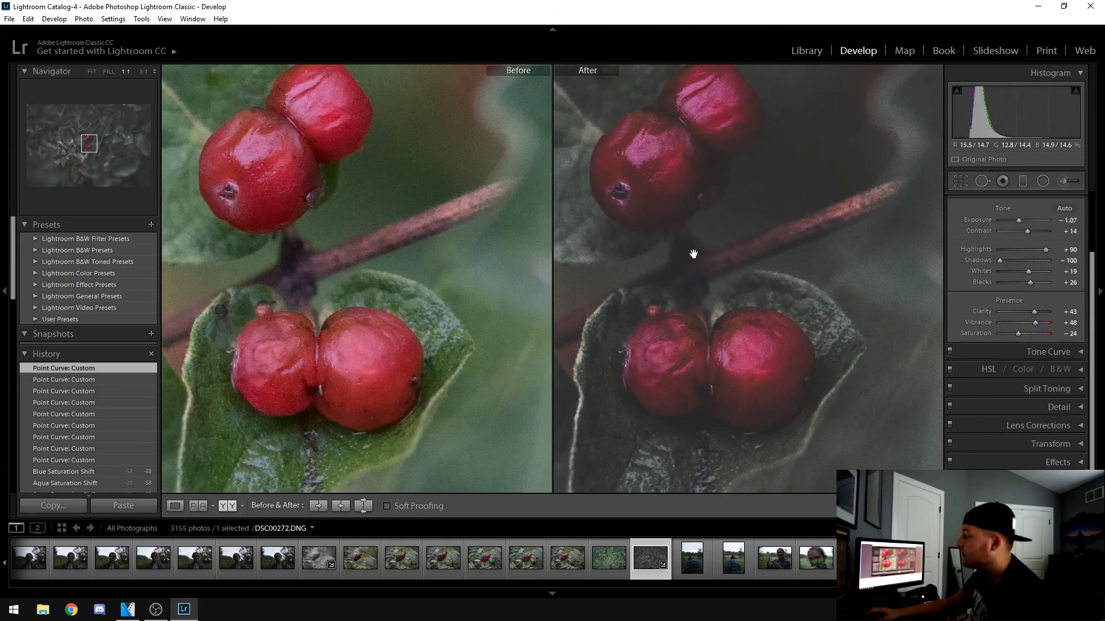
drag(693, 254, 695, 256)
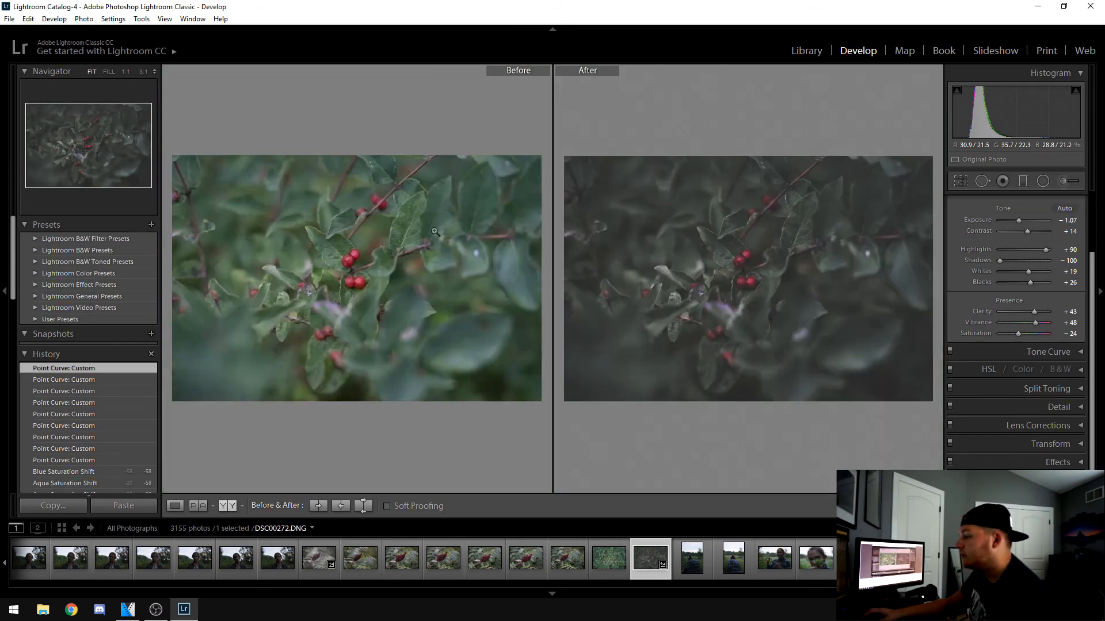
Step: Find and open the portrait of the man standing among dark foliage, DSC00235.DNG
scroll(336, 565, down, 10)
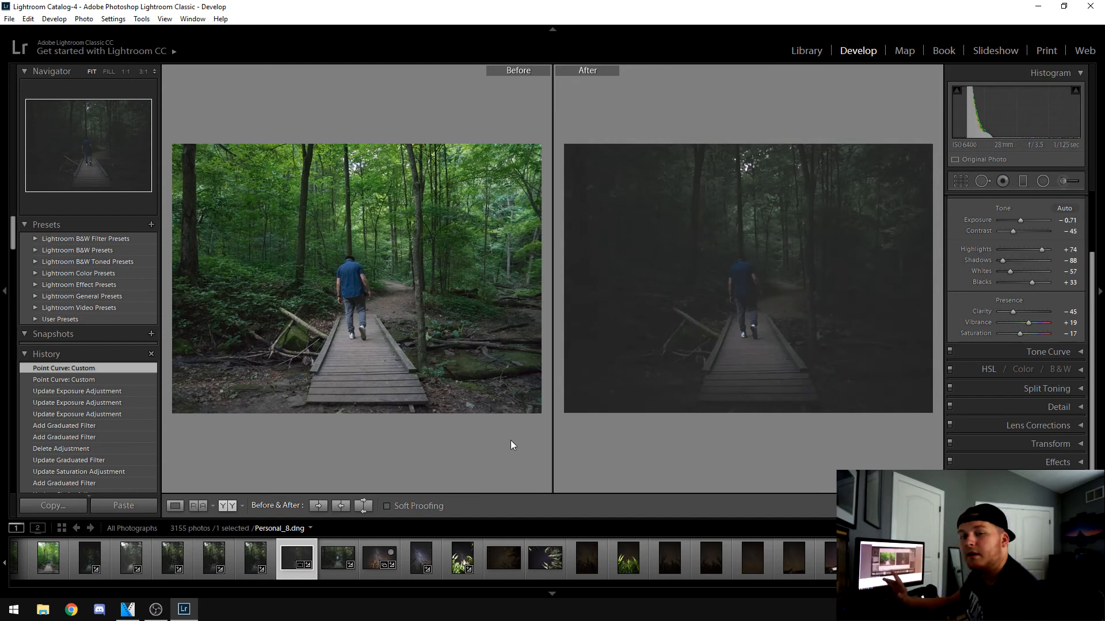
scroll(504, 568, down, 10)
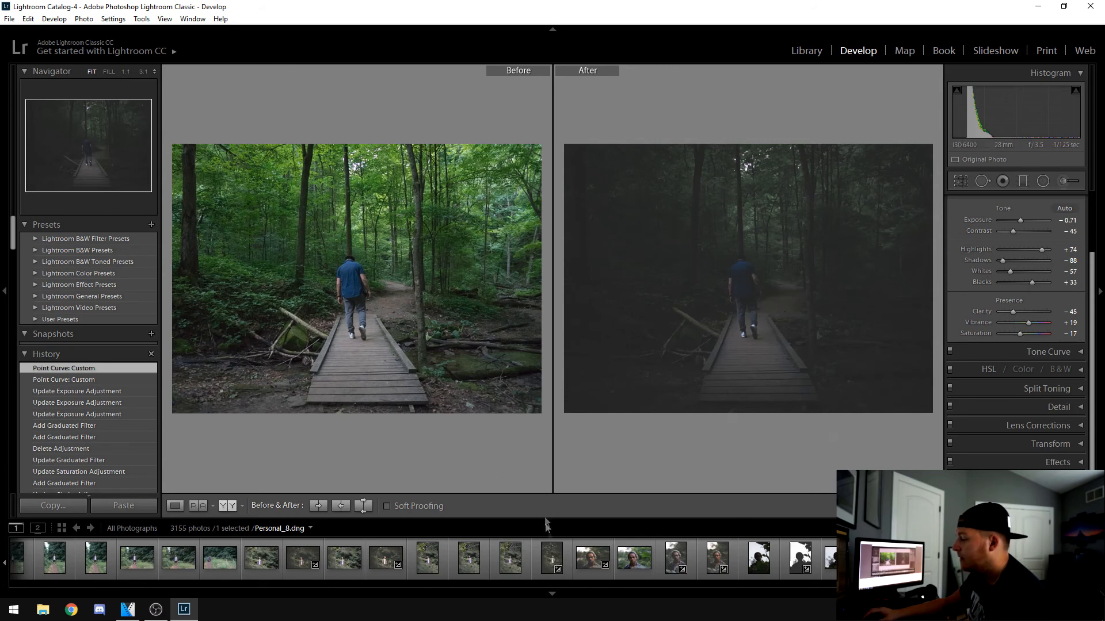
scroll(555, 558, down, 6)
scroll(555, 558, down, 10)
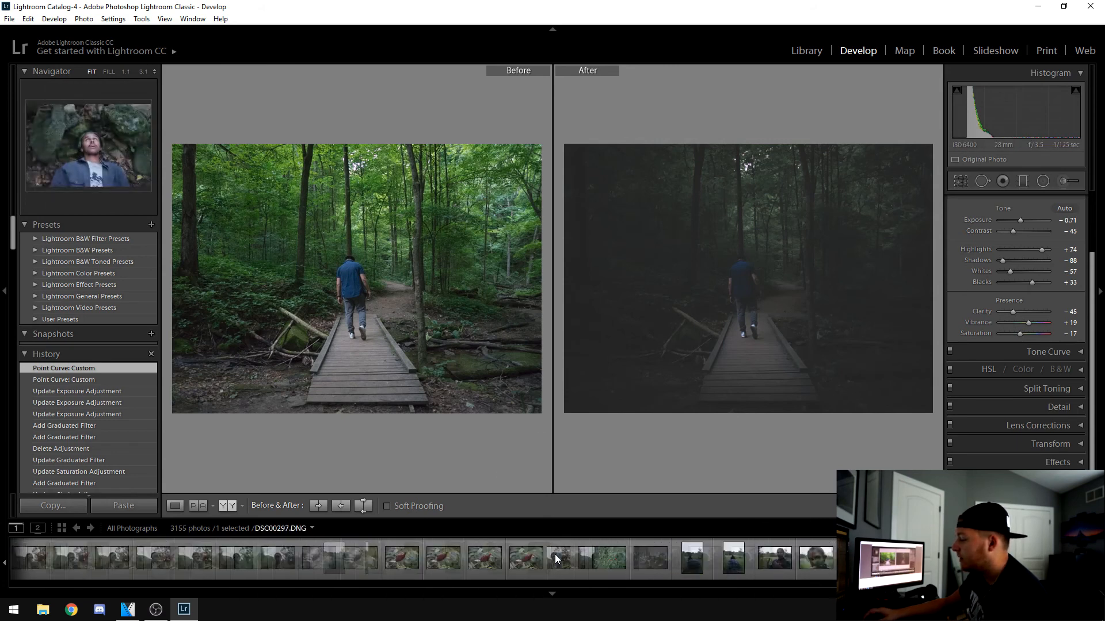
scroll(557, 559, down, 6)
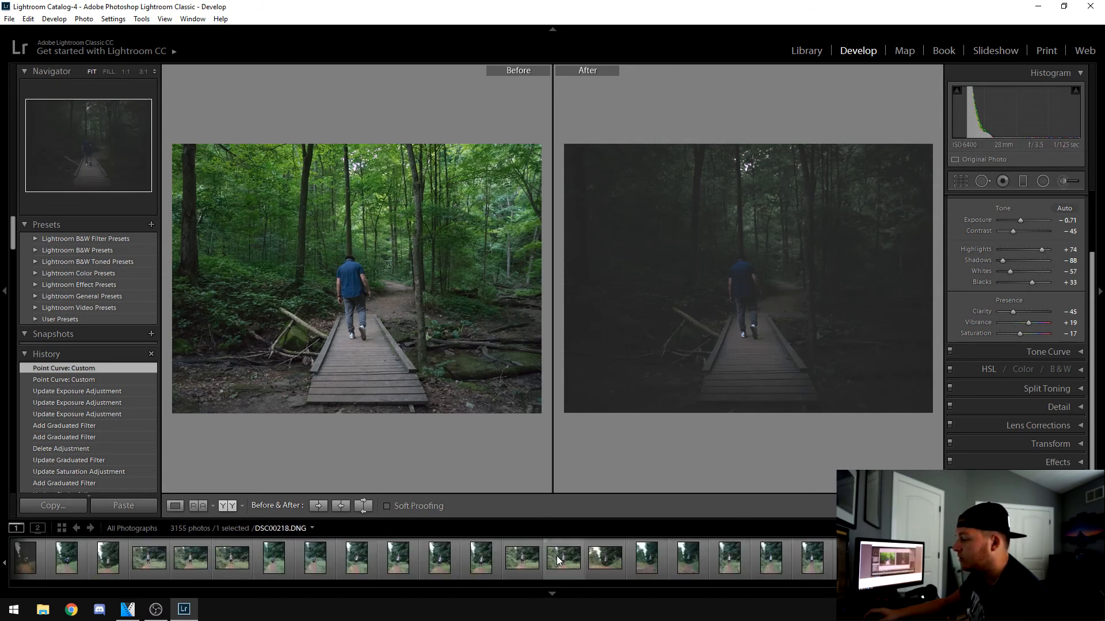
click(556, 561)
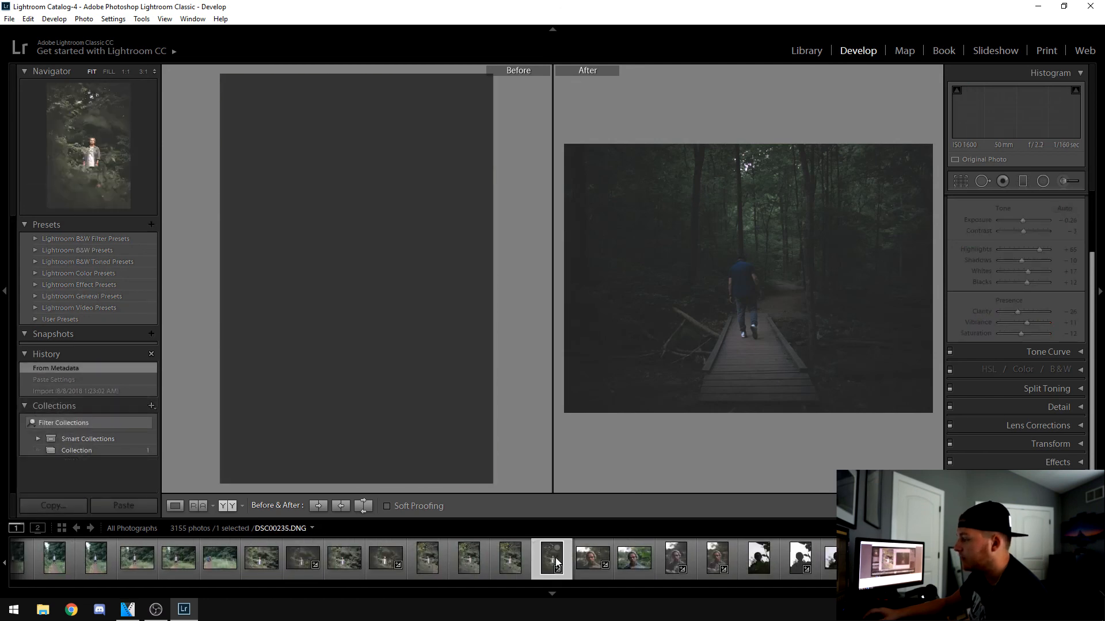
scroll(599, 561, down, 5)
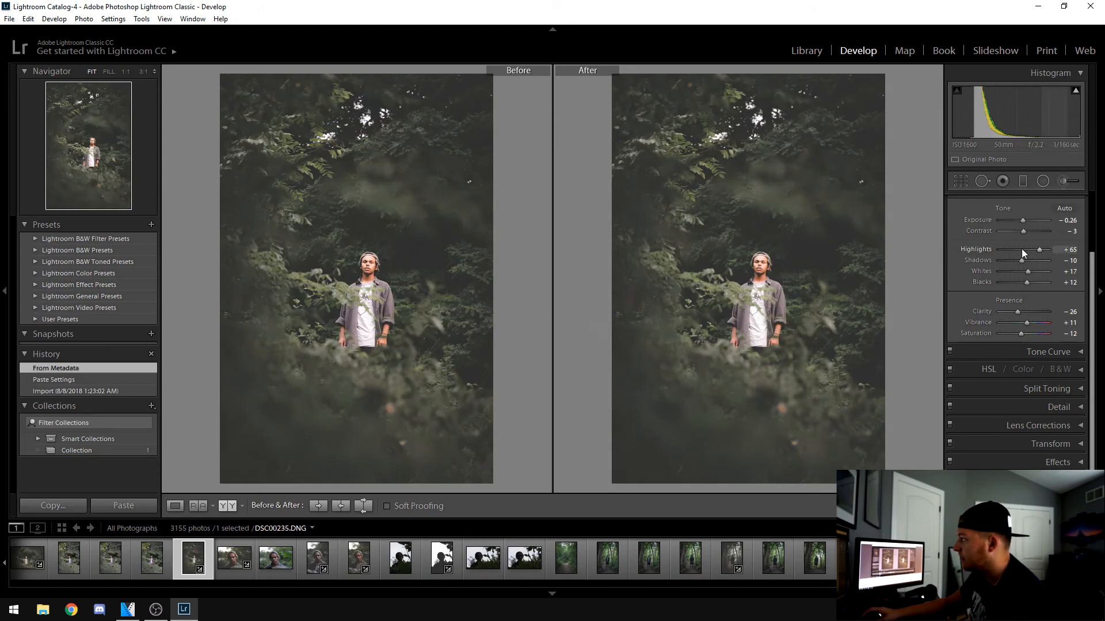
Step: Apply the Dark and Gloomy user preset to the foliage portrait in the Library and warm its white balance temperature
key(e)
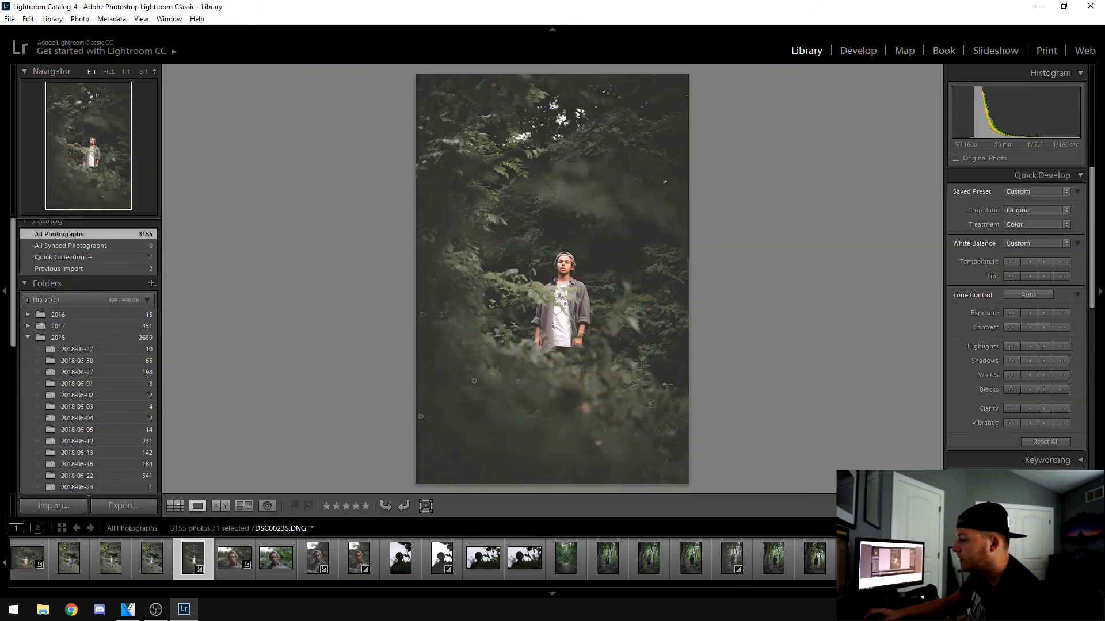
click(1027, 192)
mouse_move(966, 323)
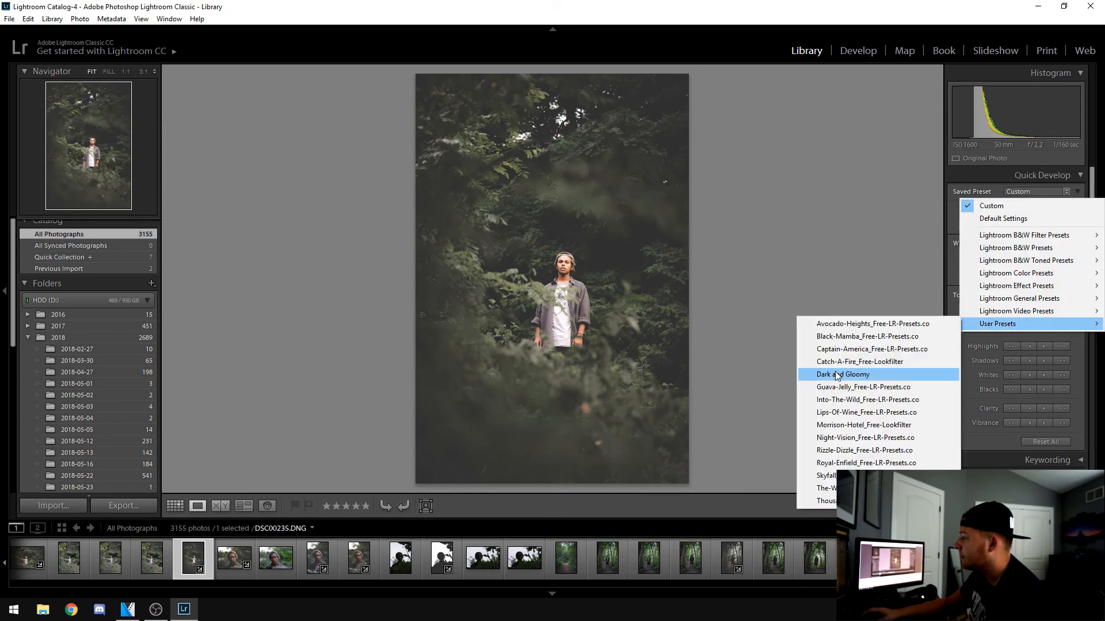
click(834, 371)
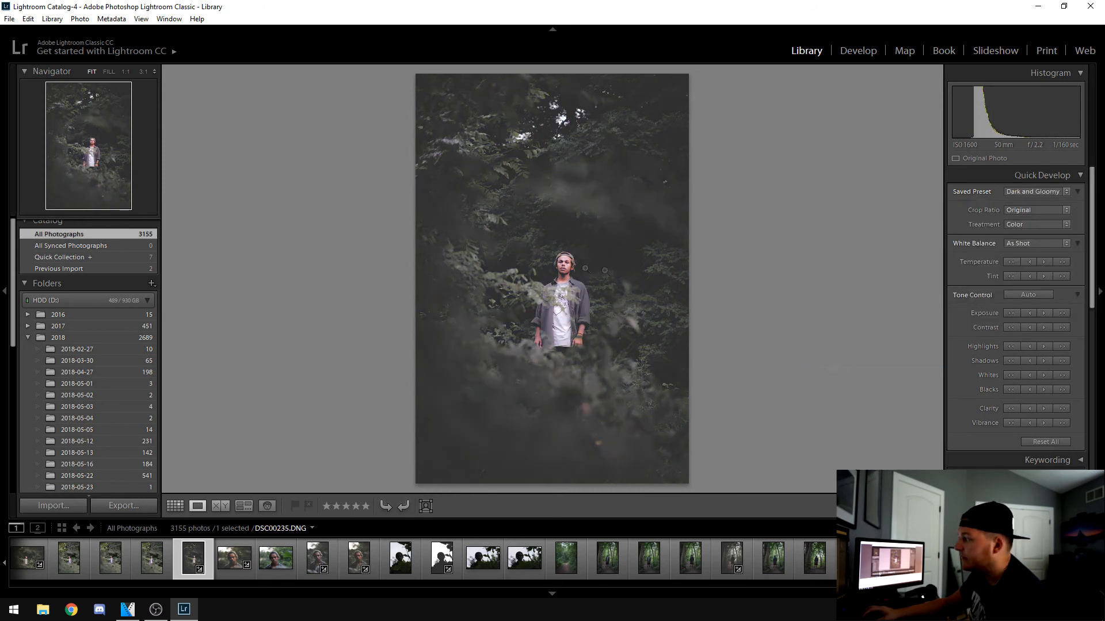
click(1065, 262)
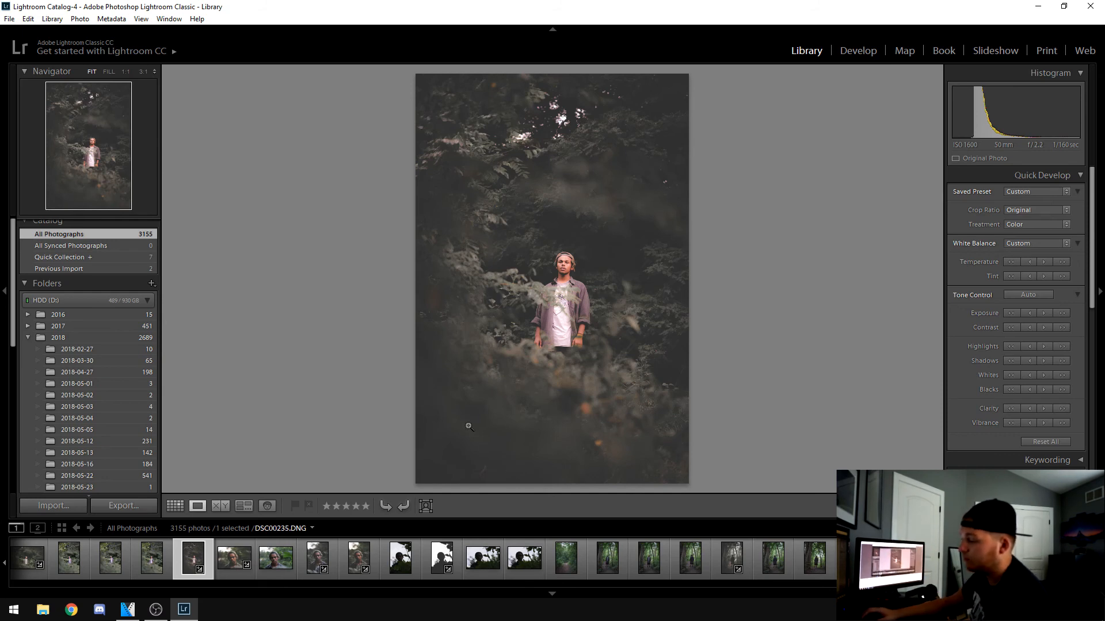
Step: Find and select the unedited photo of the man in plaid crouching on the dirt path, DSC00195.DNG
scroll(251, 556, down, 5)
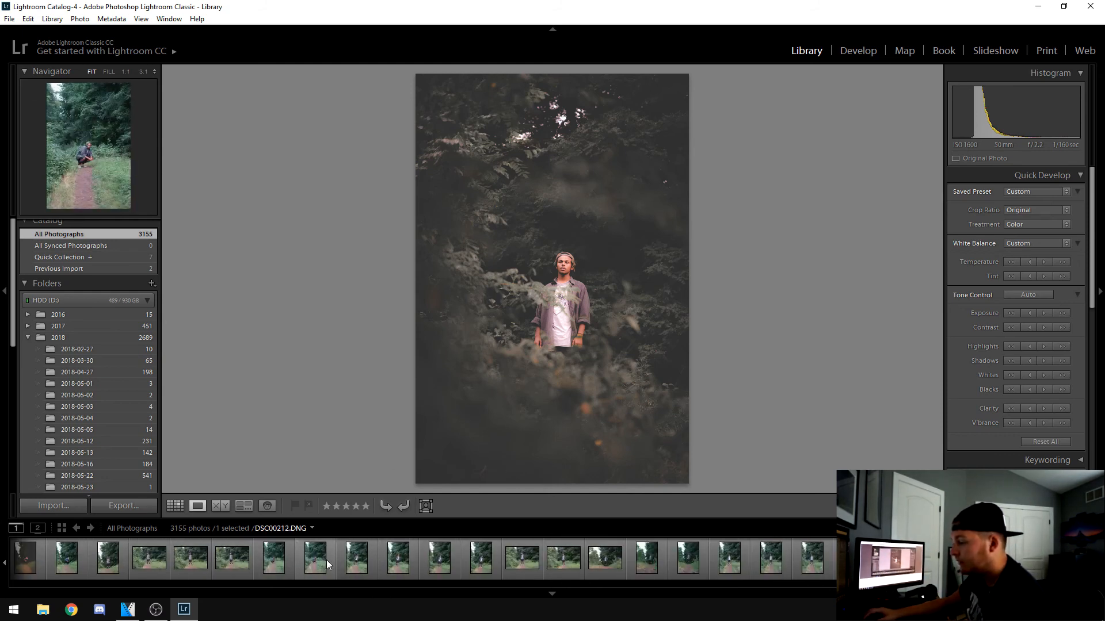
click(301, 561)
scroll(310, 558, up, 5)
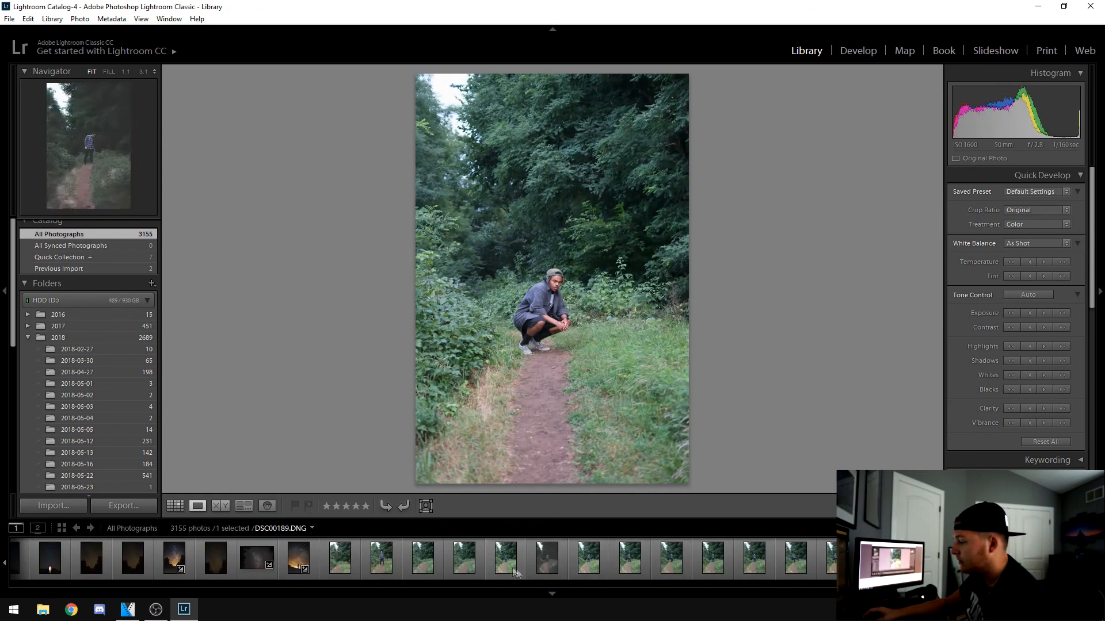
scroll(608, 567, down, 3)
click(691, 562)
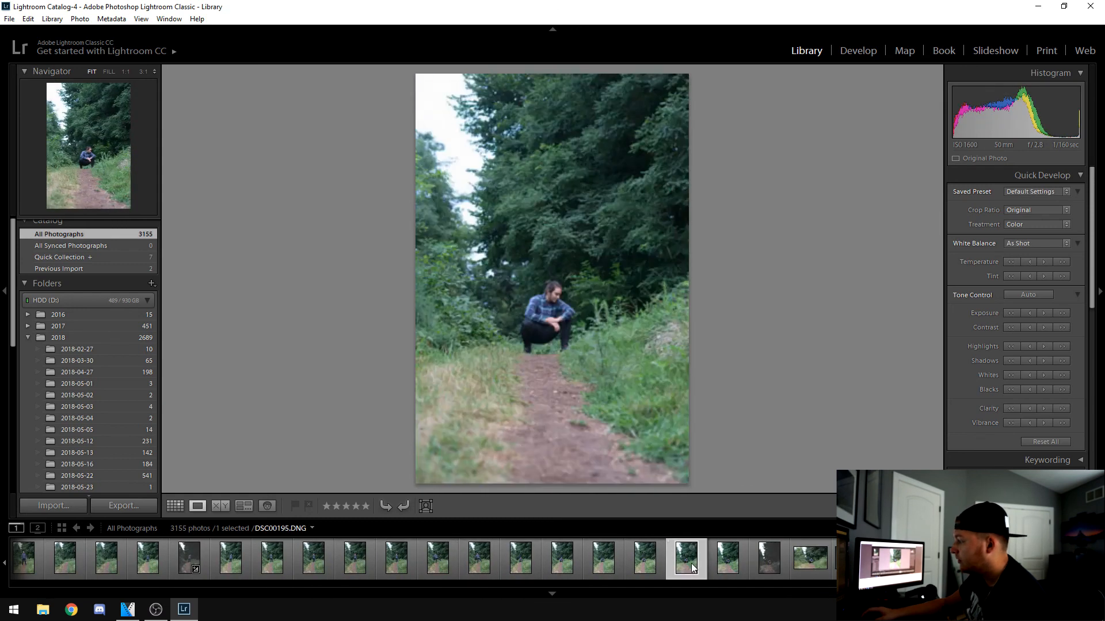
Step: Apply the Dark and Gloomy user preset to the crouching man's path photo and warm its white balance temperature
click(1034, 192)
mouse_move(998, 312)
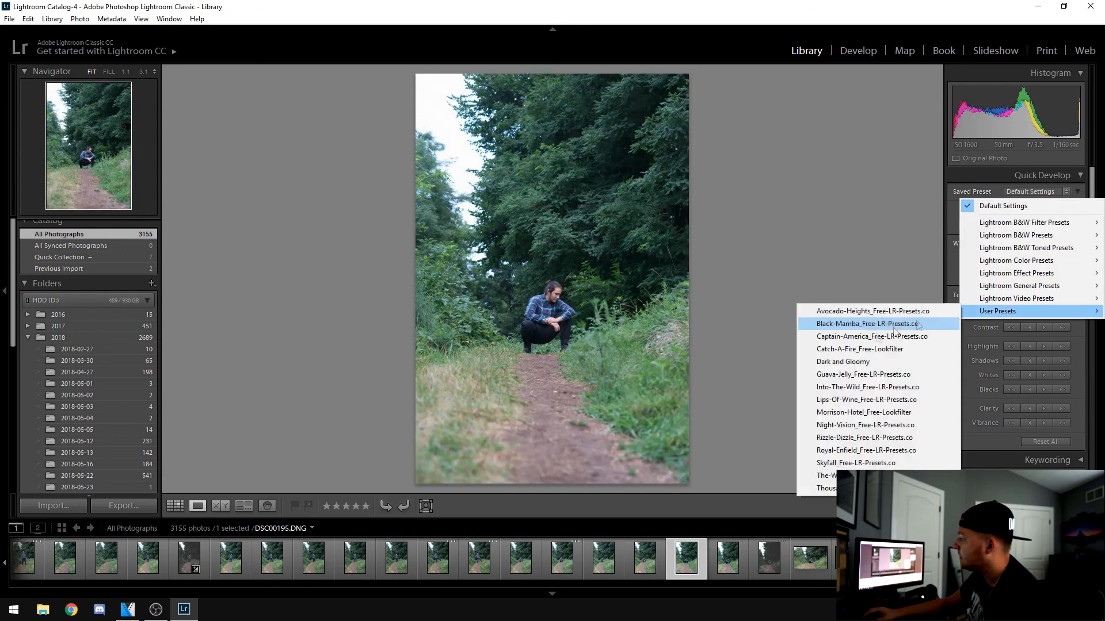
click(851, 363)
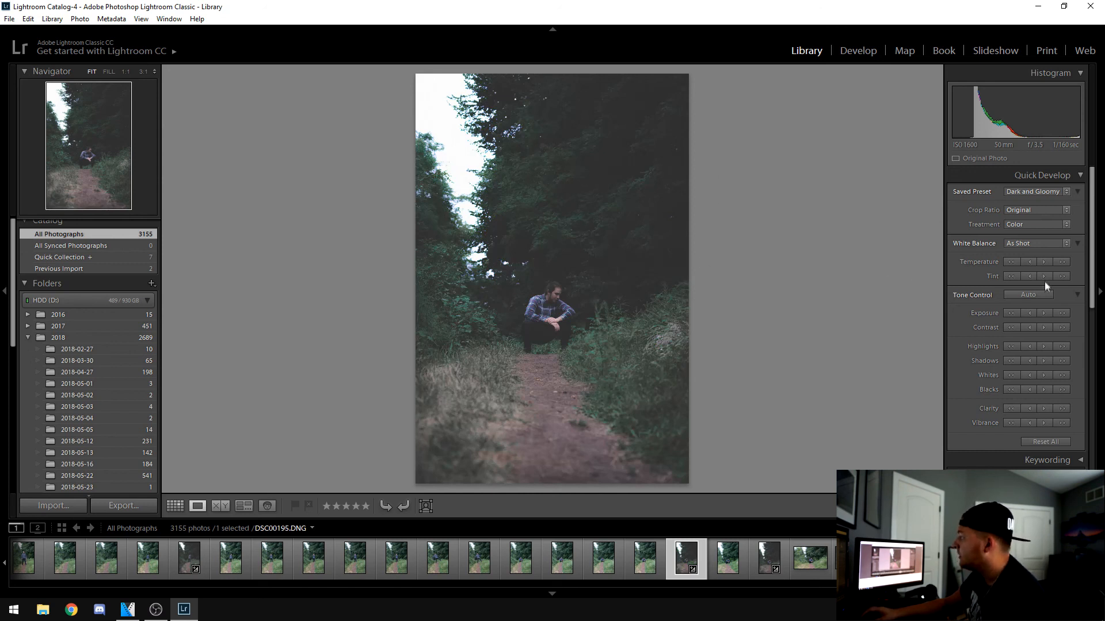
click(1061, 262)
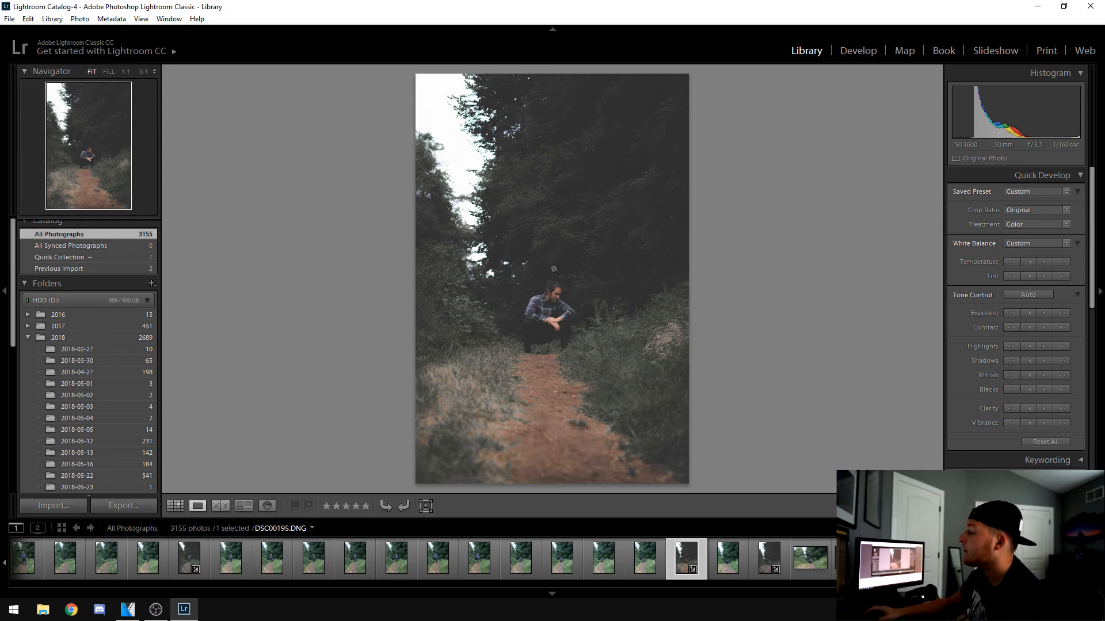
Step: Browse the neighbouring forest path photos for another one to edit
scroll(612, 564, down, 5)
scroll(613, 563, down, 8)
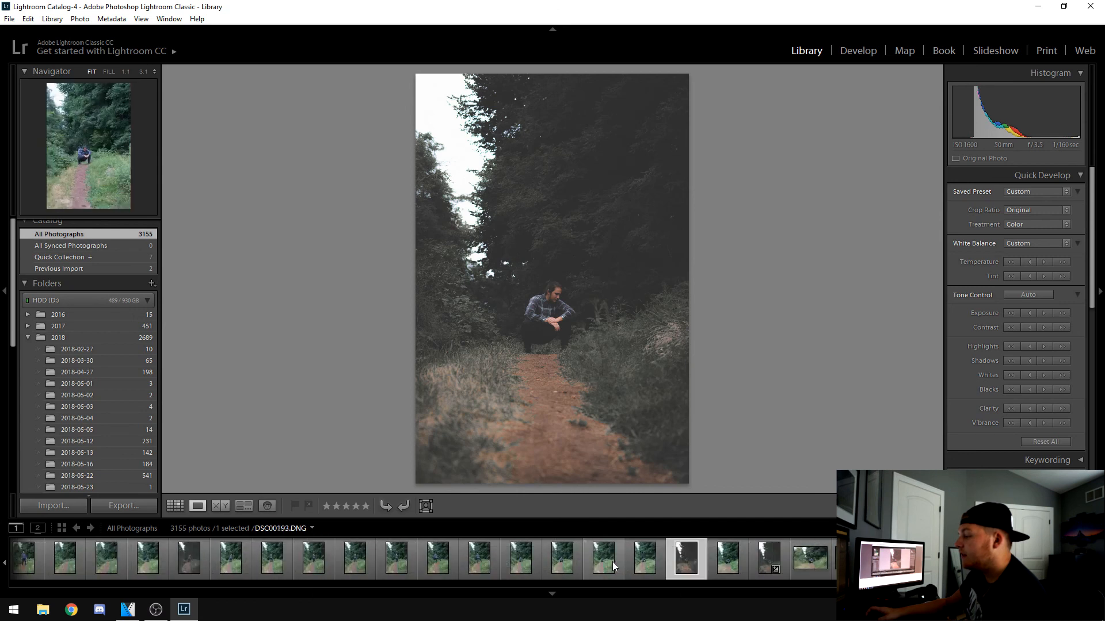